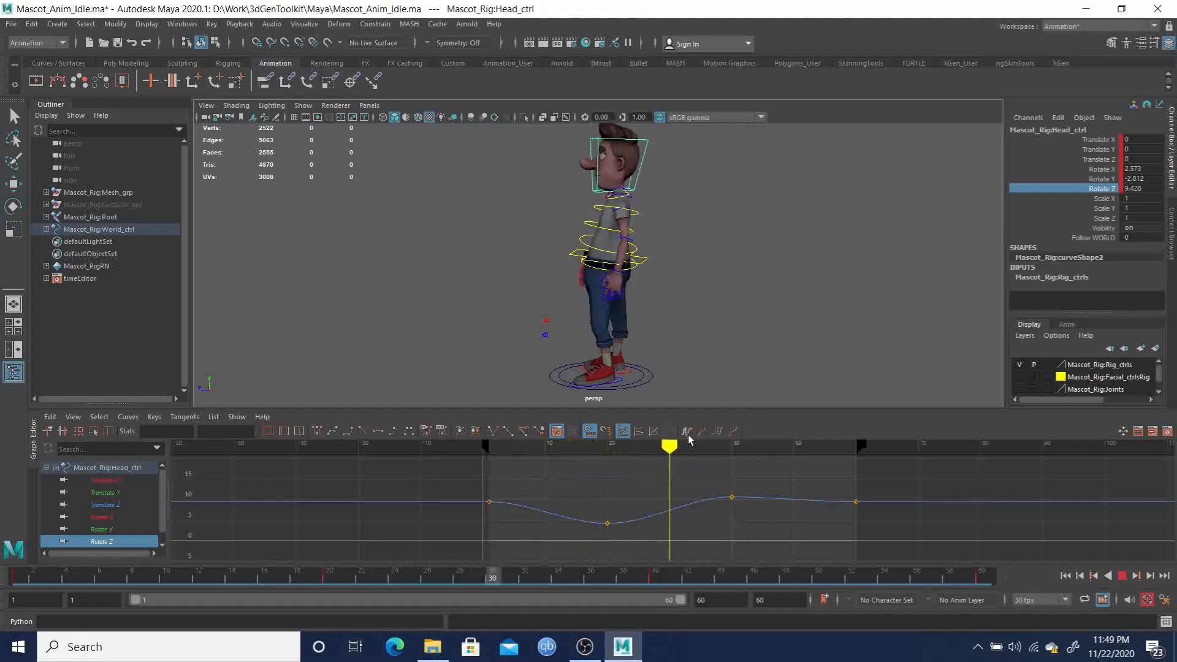
- Stop the playback and set the head control's Rotate Z curve to cycle in both pre-infinity and post-infinity
left_click(129, 417)
mouse_move(164, 121)
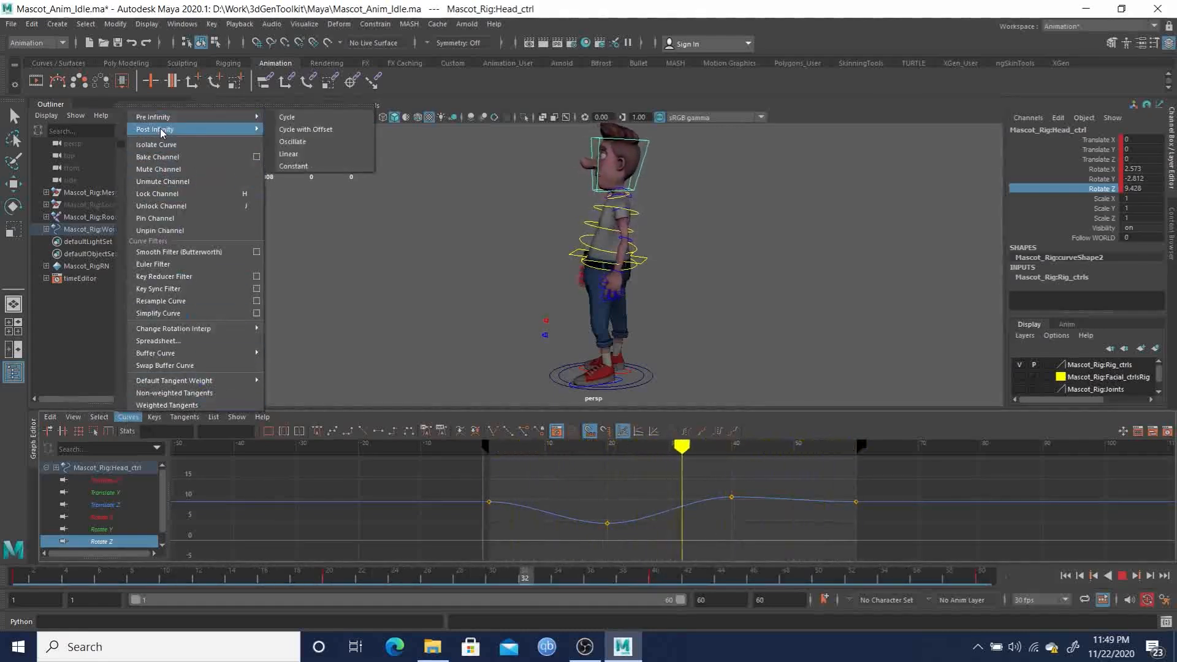
left_click(835, 428)
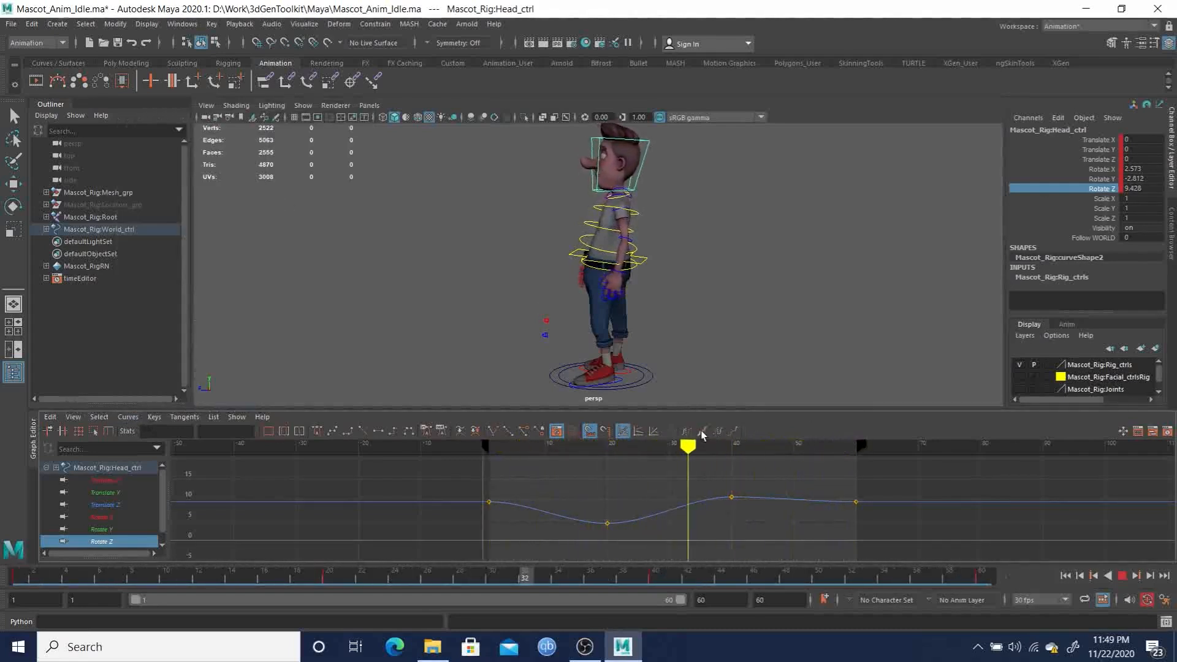
left_click(1122, 575)
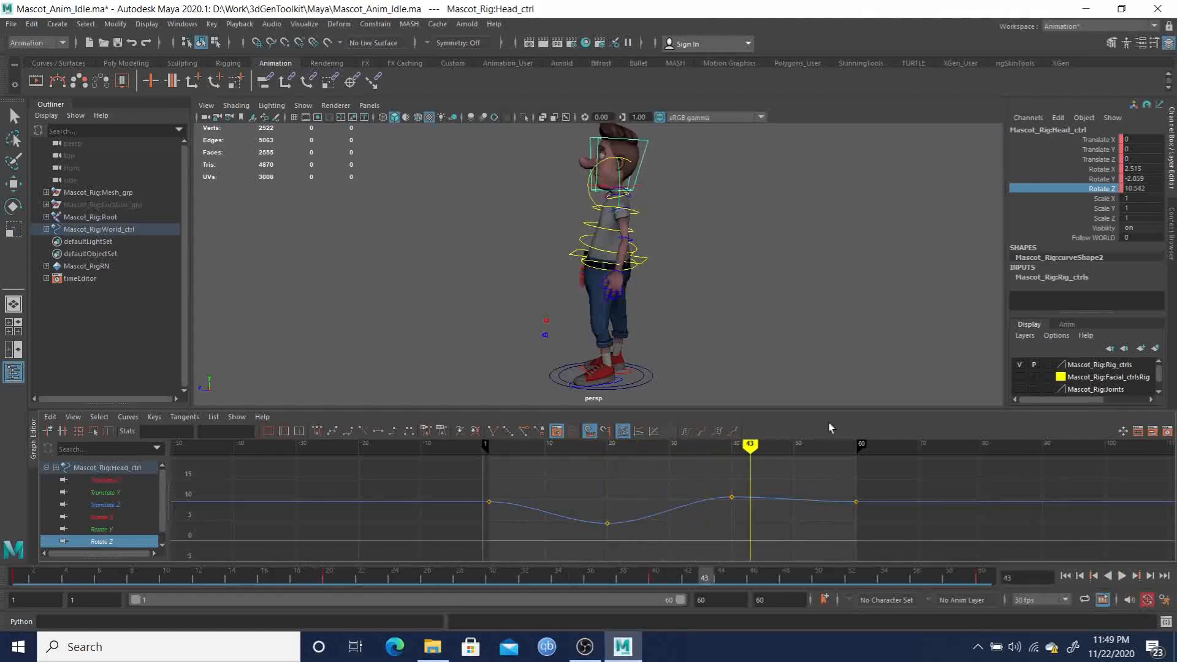
left_click(686, 432)
left_click(719, 433)
- Slope the tangents of the Rotate Z keys at frames 1 and 60 downward together so the loop flows smoothly
left_click_drag(882, 522, 882, 522)
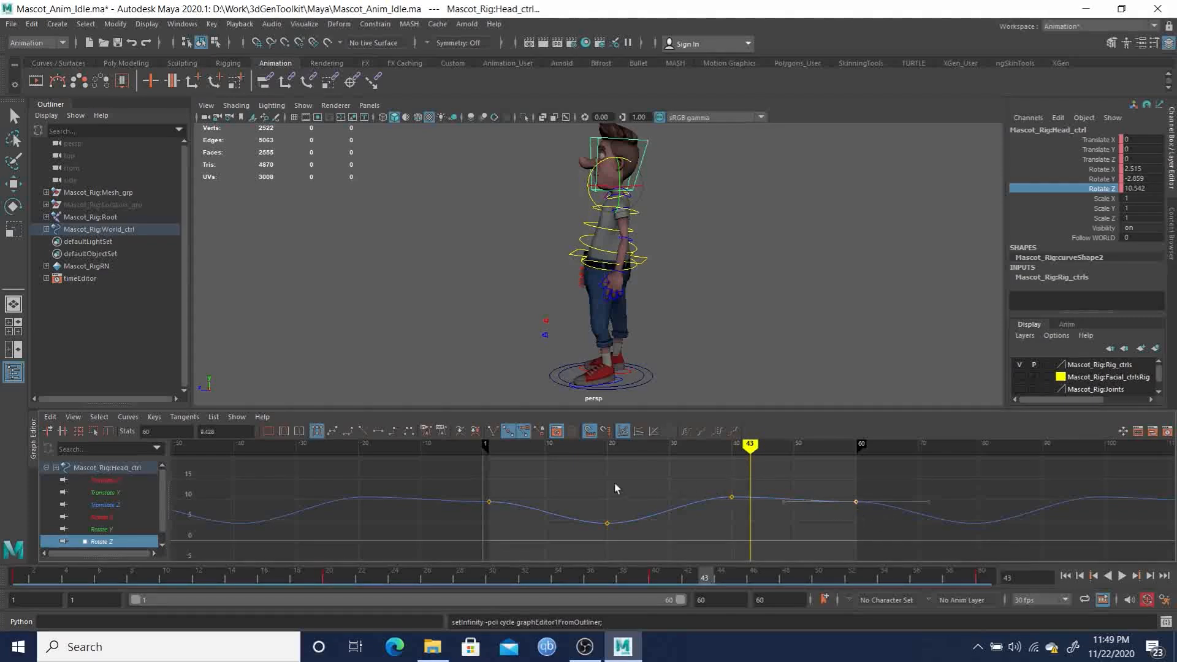
left_click_drag(464, 482, 515, 531)
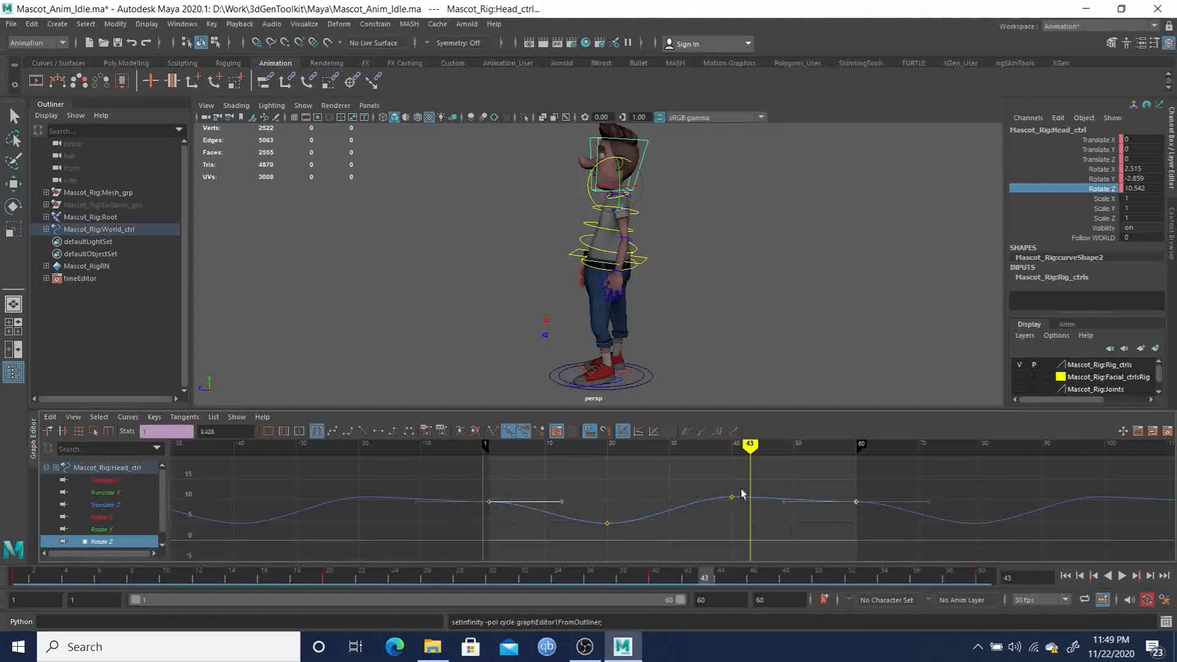
middle_click_drag(944, 496, 950, 510)
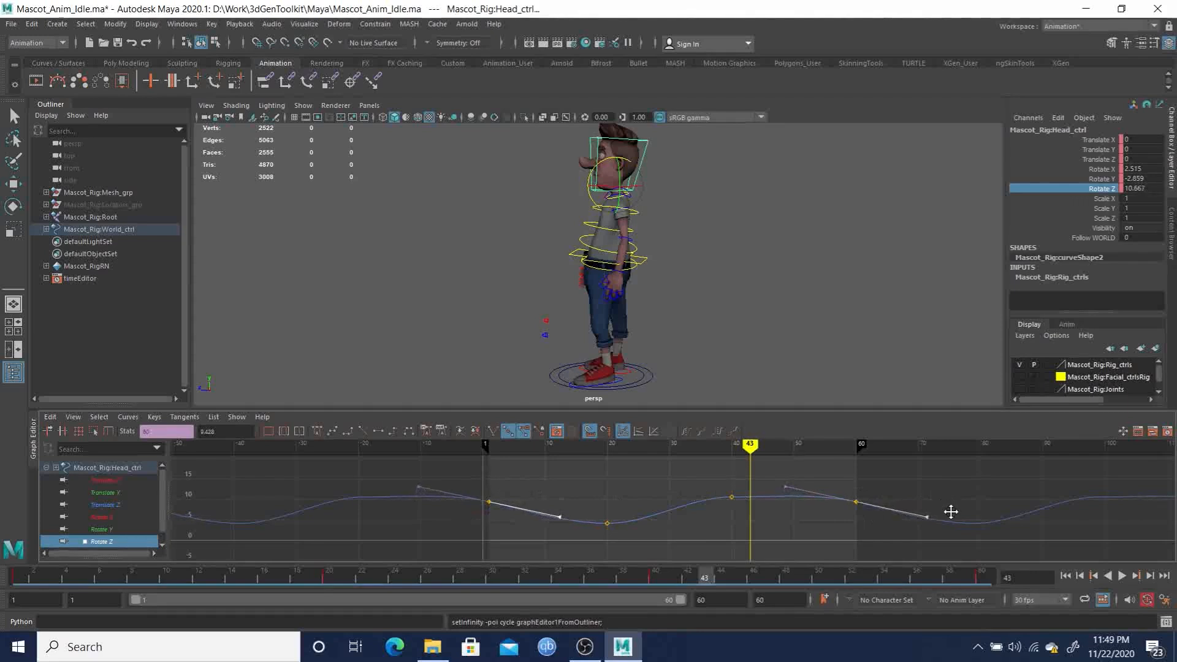
middle_click_drag(952, 512, 951, 511)
left_click_drag(541, 522, 575, 505)
left_click_drag(825, 485, 896, 525, "shift")
middle_click_drag(941, 489, 949, 490)
- Show the head control's Rotate Y curve and set its pre-infinity and post-infinity to cycle
left_click(100, 529)
key("f")
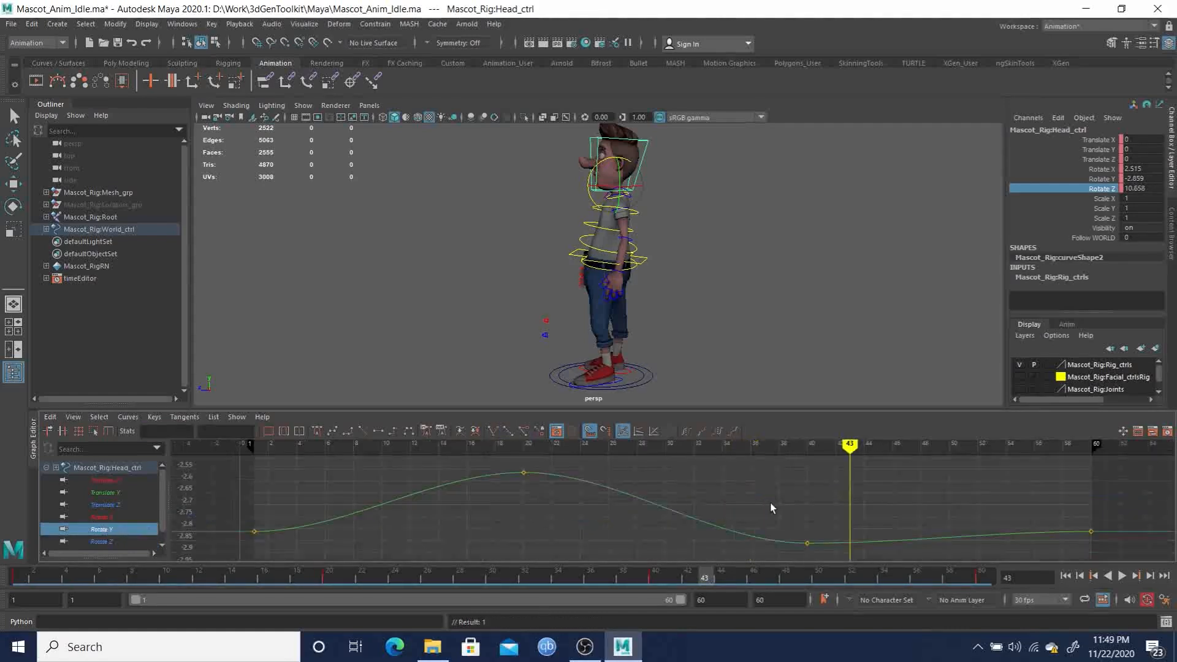
middle_click_drag(867, 510, 842, 504, "alt")
right_click_drag(843, 504, 813, 492, "alt")
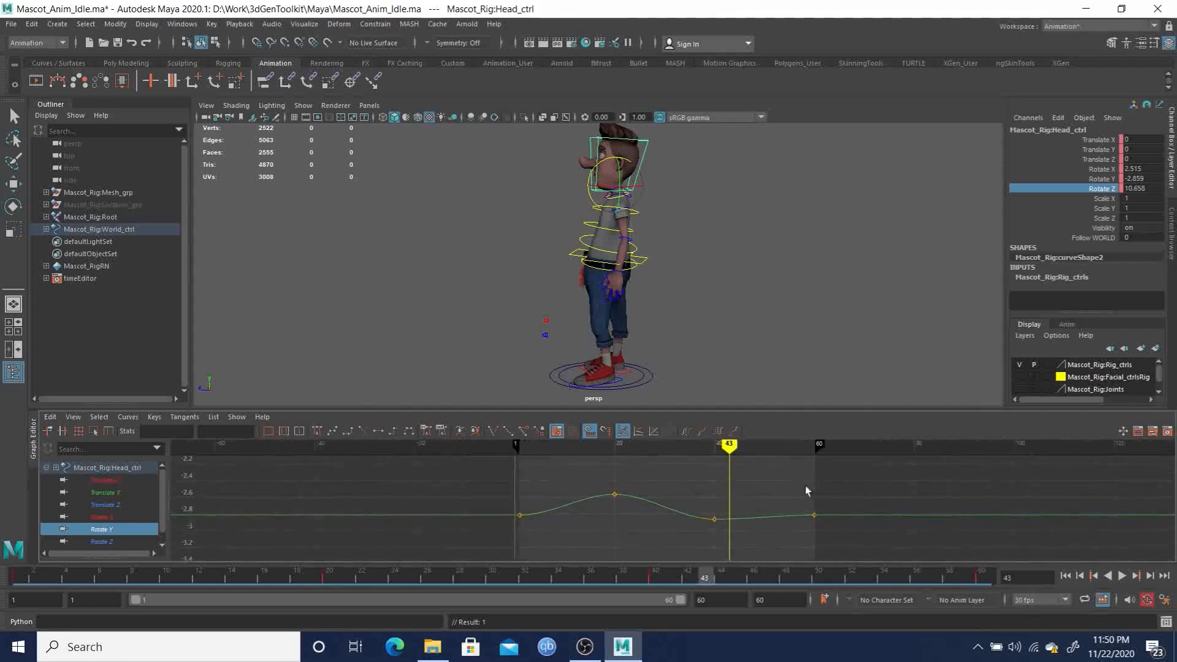
left_click(686, 433)
left_click(718, 433)
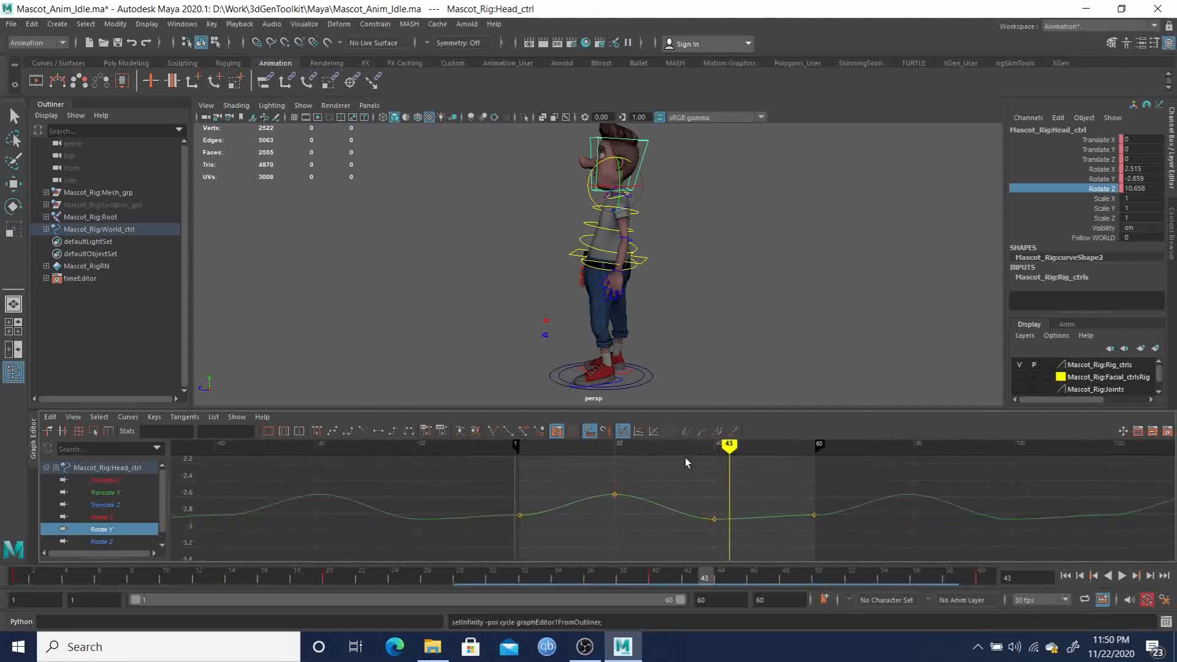
- Slope the tangents of the Rotate Y keys at frames 1 and 60 upward together for a smooth loop
left_click(520, 515)
left_click_drag(832, 503, 845, 539)
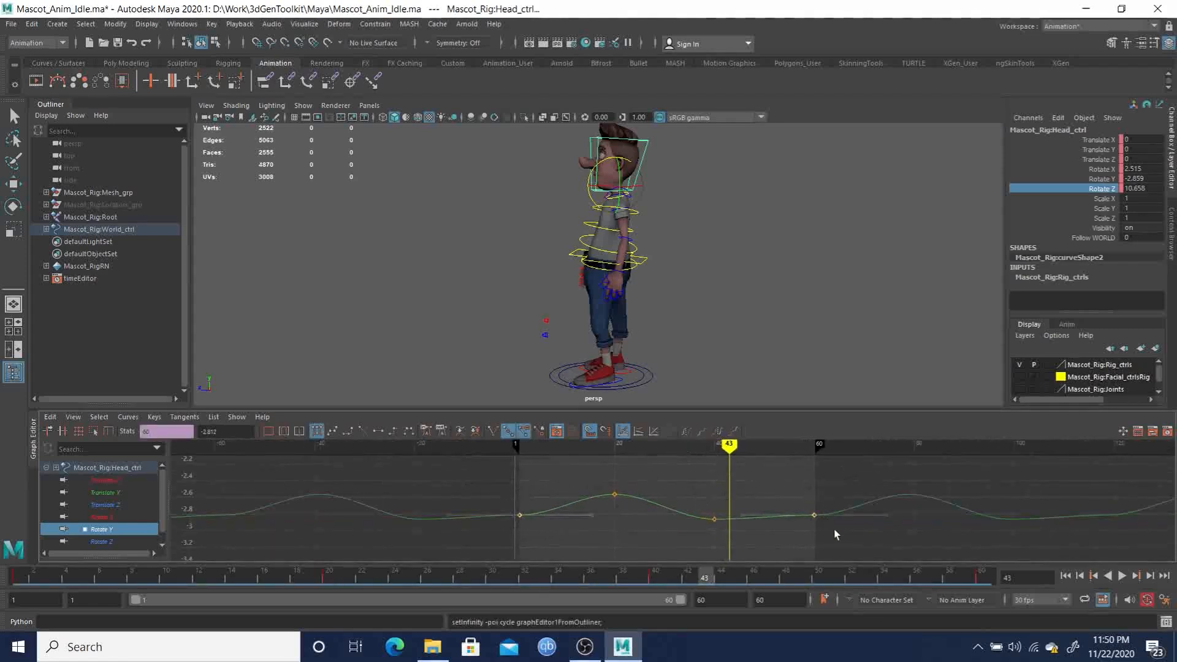
left_click(559, 511)
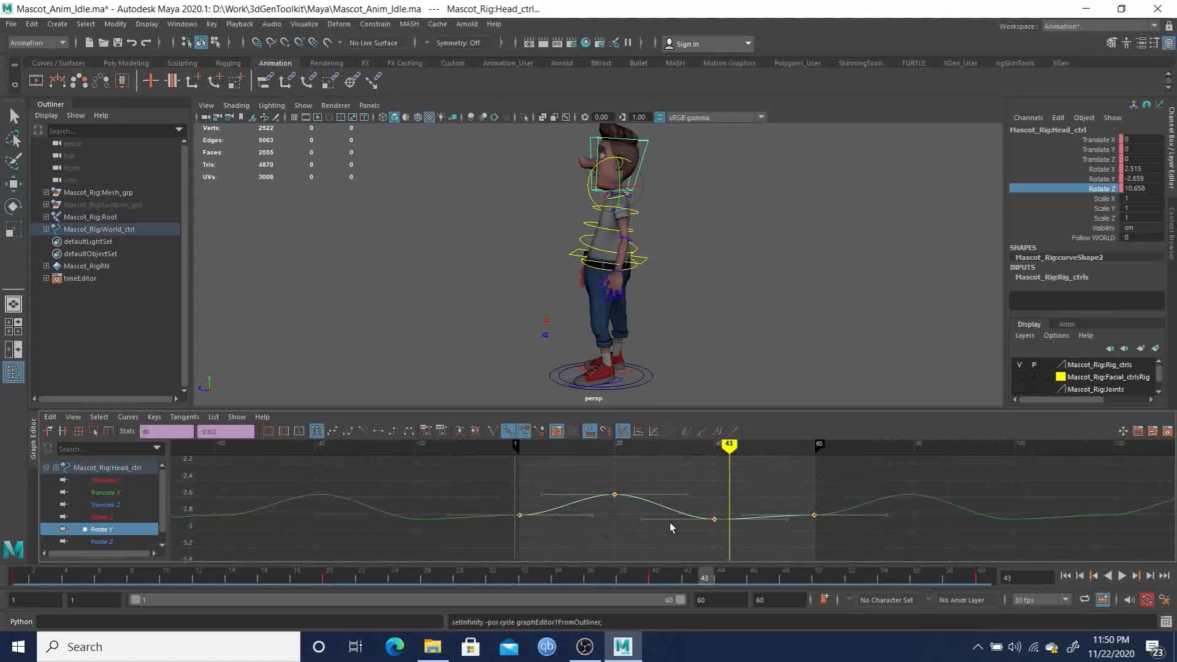
key("ctrl+z")
left_click_drag(495, 488, 537, 526)
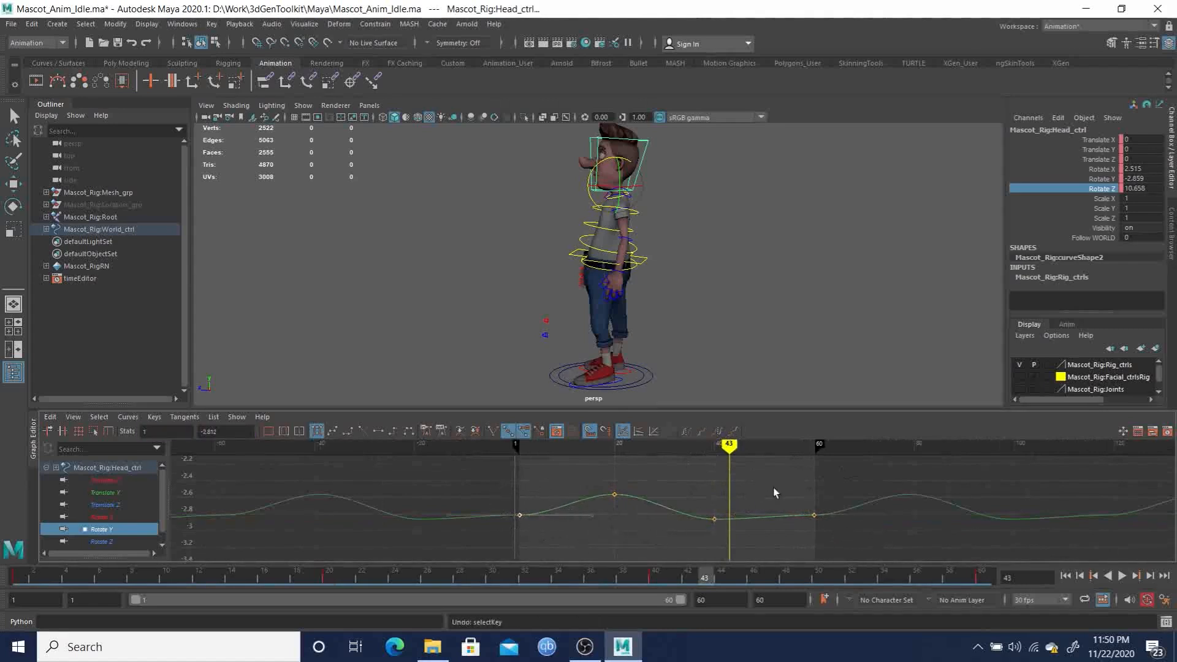
left_click_drag(794, 490, 845, 538)
middle_click_drag(682, 527, 701, 500)
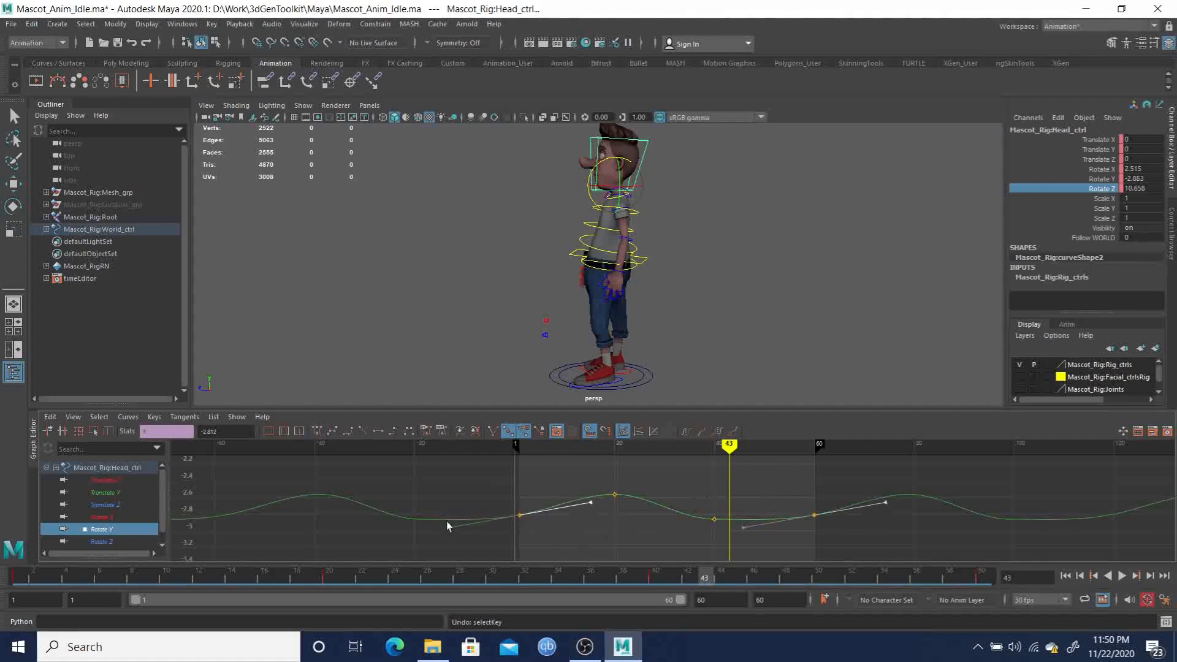
- Frame the head control's Rotate X curve and set its pre-infinity and post-infinity to cycle
left_click(109, 541)
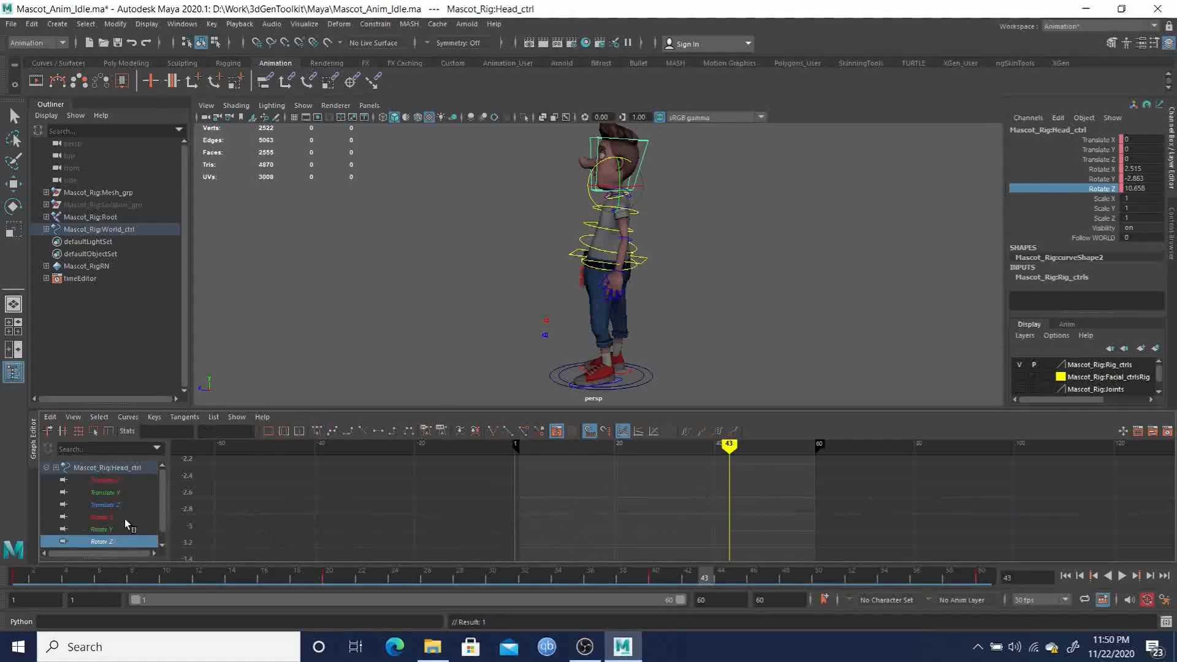
left_click(110, 529)
left_click(101, 517)
key("f")
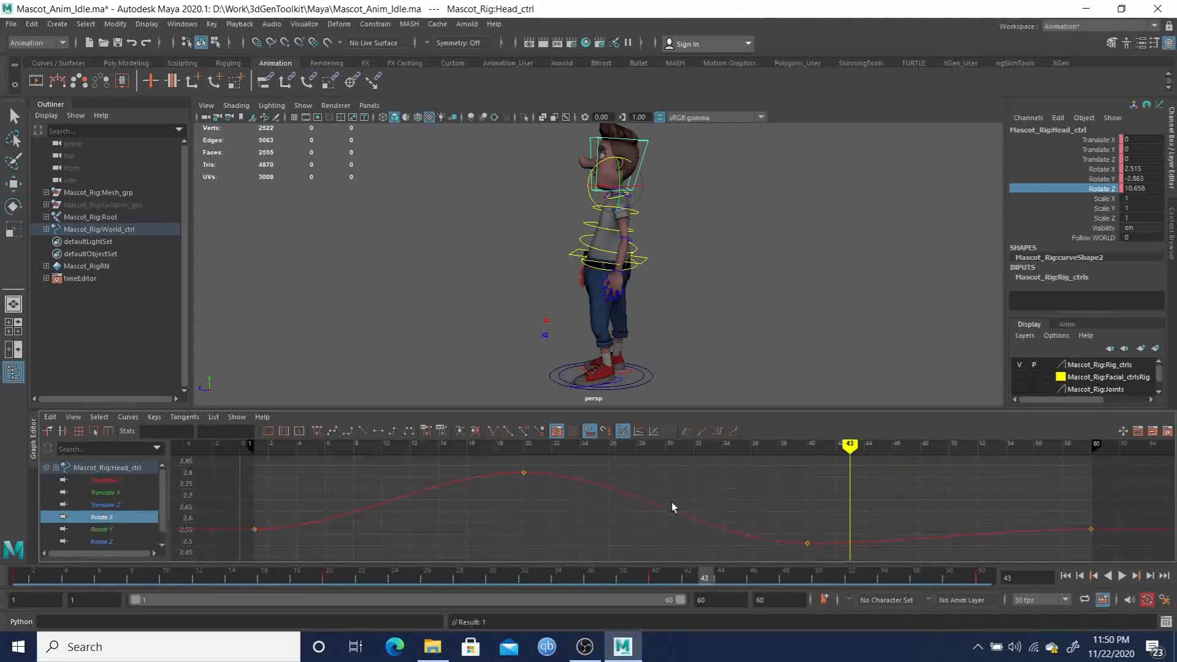
left_click_drag(228, 521, 275, 538)
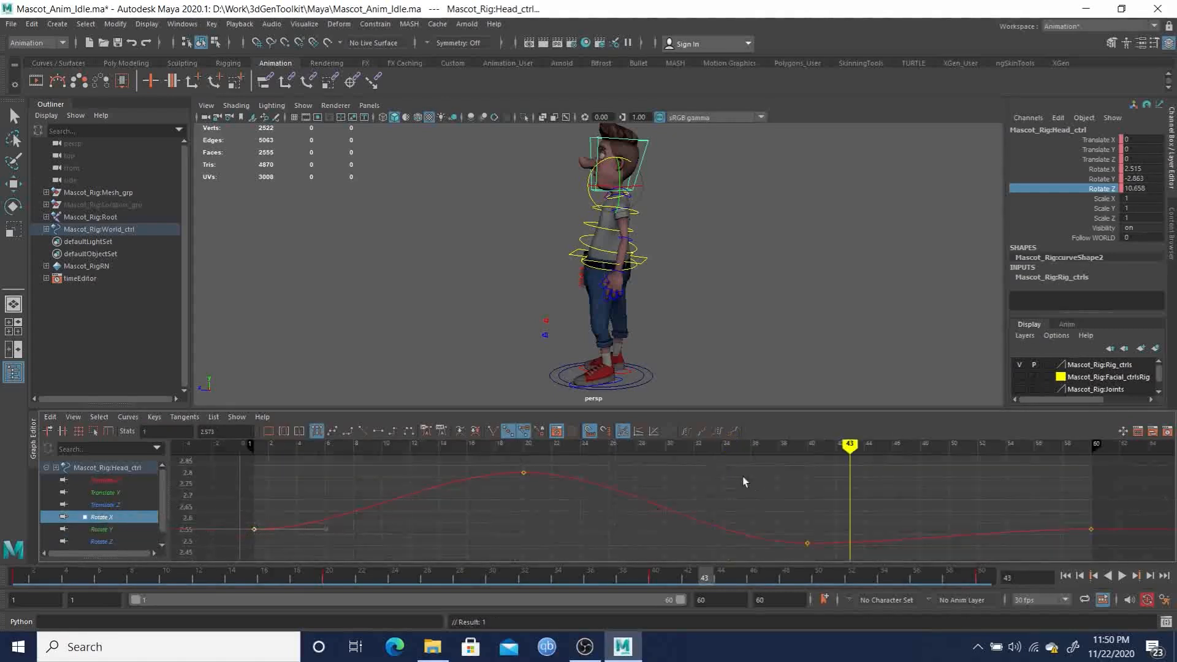
left_click(617, 498)
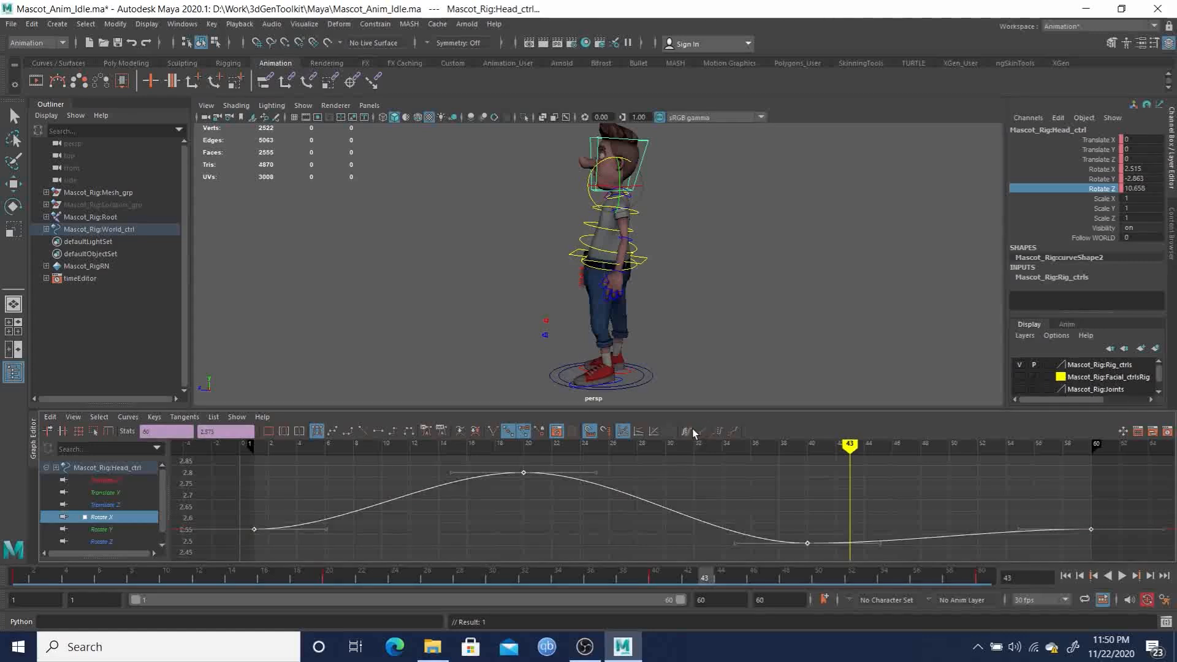
left_click(718, 432)
- Slope the tangents of the Rotate X keys at frames 1 and 60 upward together to smooth the loop
left_click_drag(1104, 550, 1103, 550)
left_click_drag(256, 507, 279, 544)
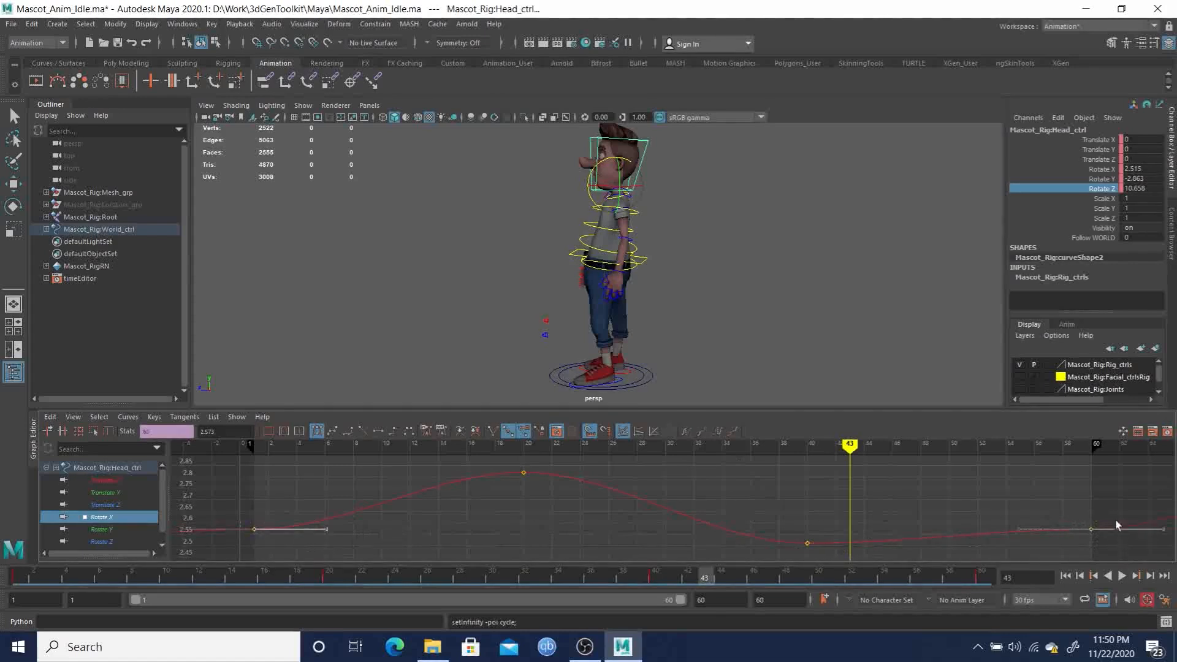
middle_click_drag(1114, 500, 1115, 497)
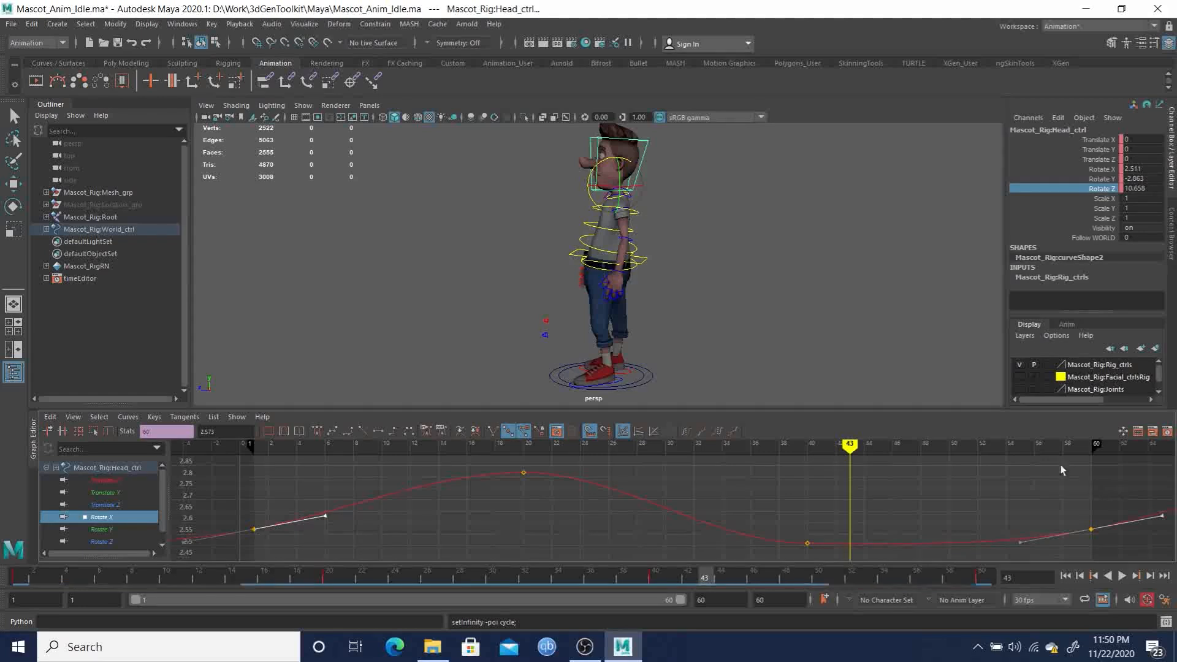
- Deselect the head control and play the animation from the first frame to check the head motion
left_click(856, 341)
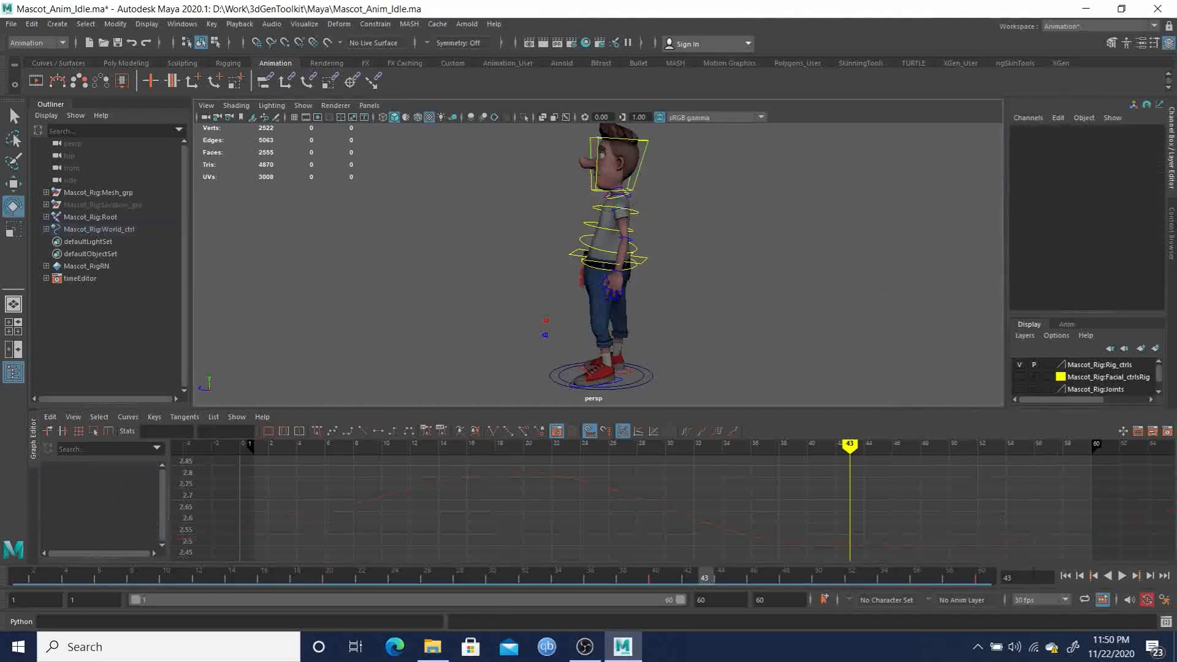
left_click(1065, 576)
left_click(1123, 575)
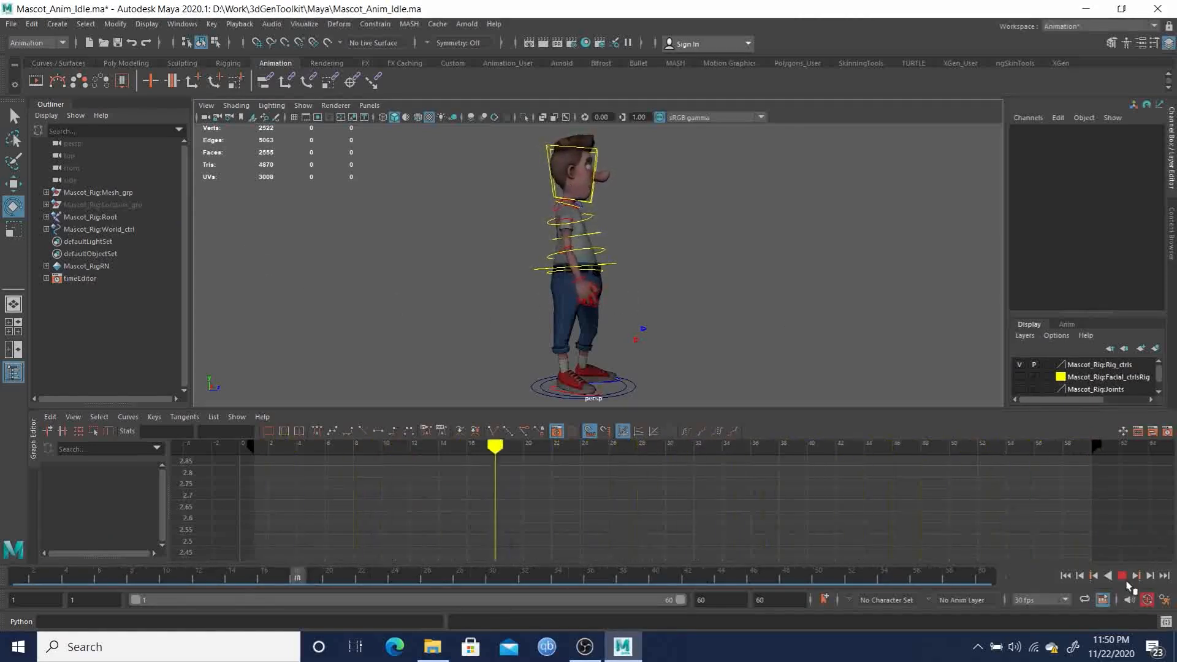
key("Escape")
- Scale down the values of all the head control's Rotate Z keys around the frame 1 key to soften the nod
left_click(551, 195)
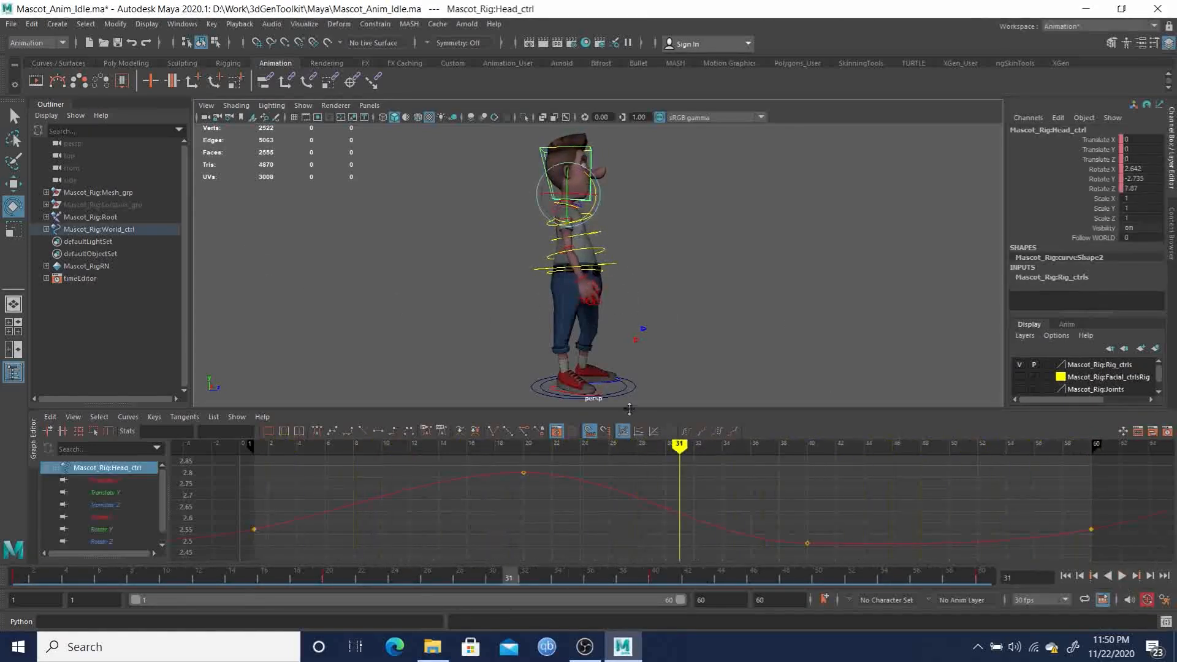
left_click_drag(115, 519, 105, 542)
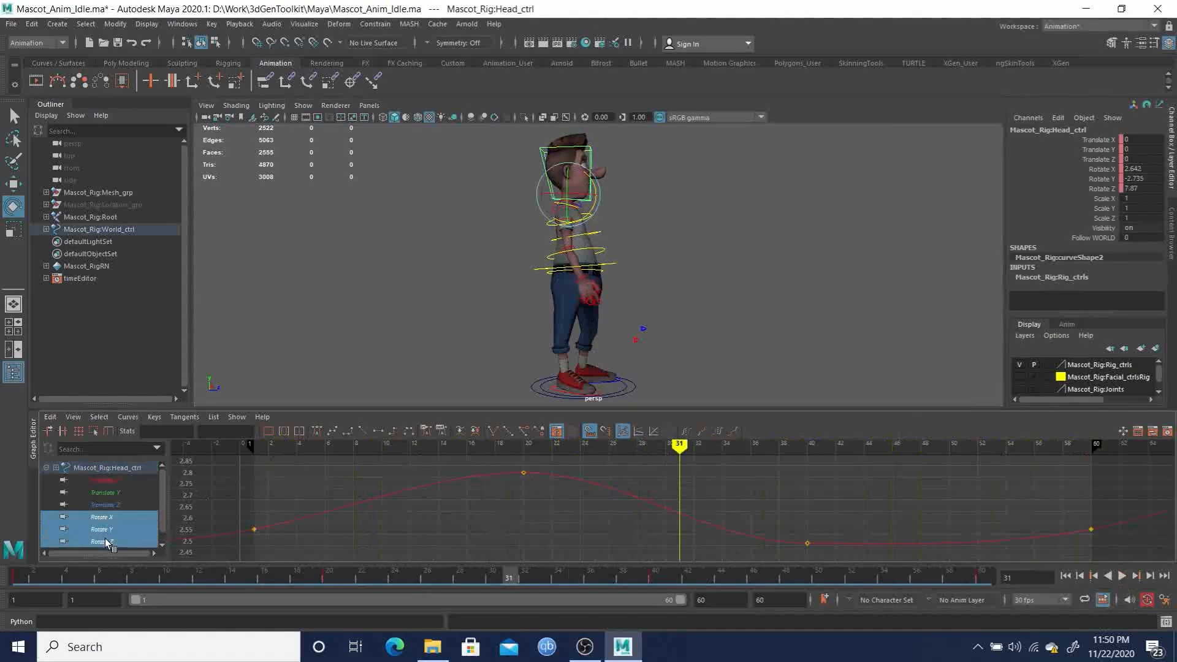
key("f")
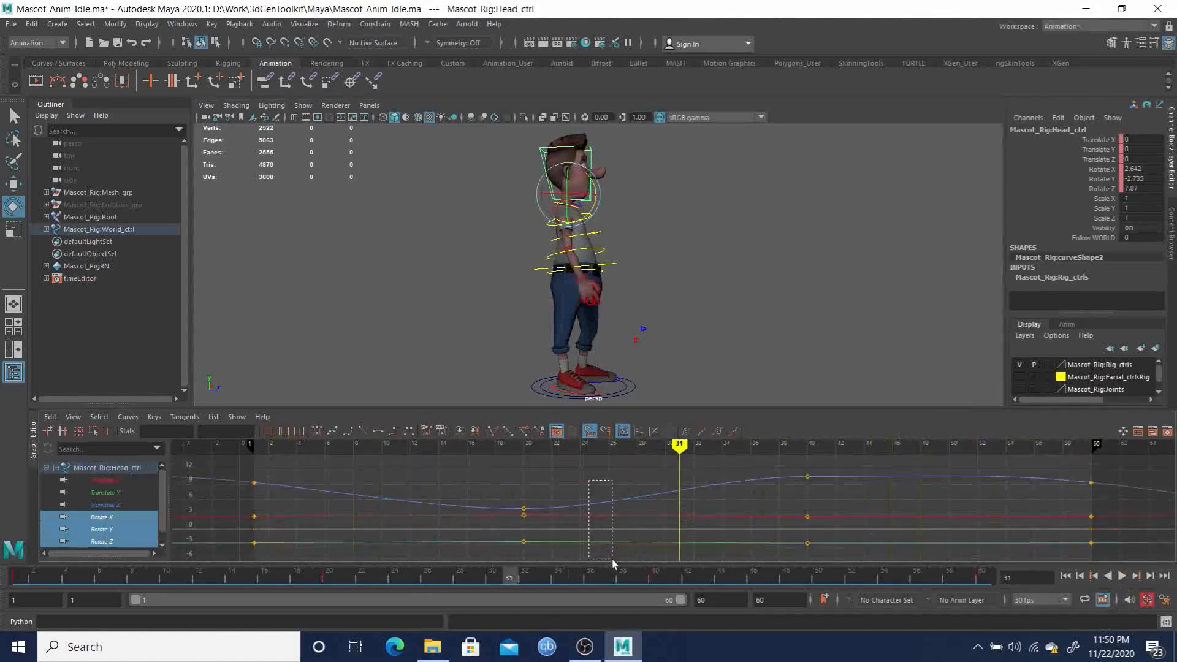
left_click_drag(611, 558, 608, 550)
key("r")
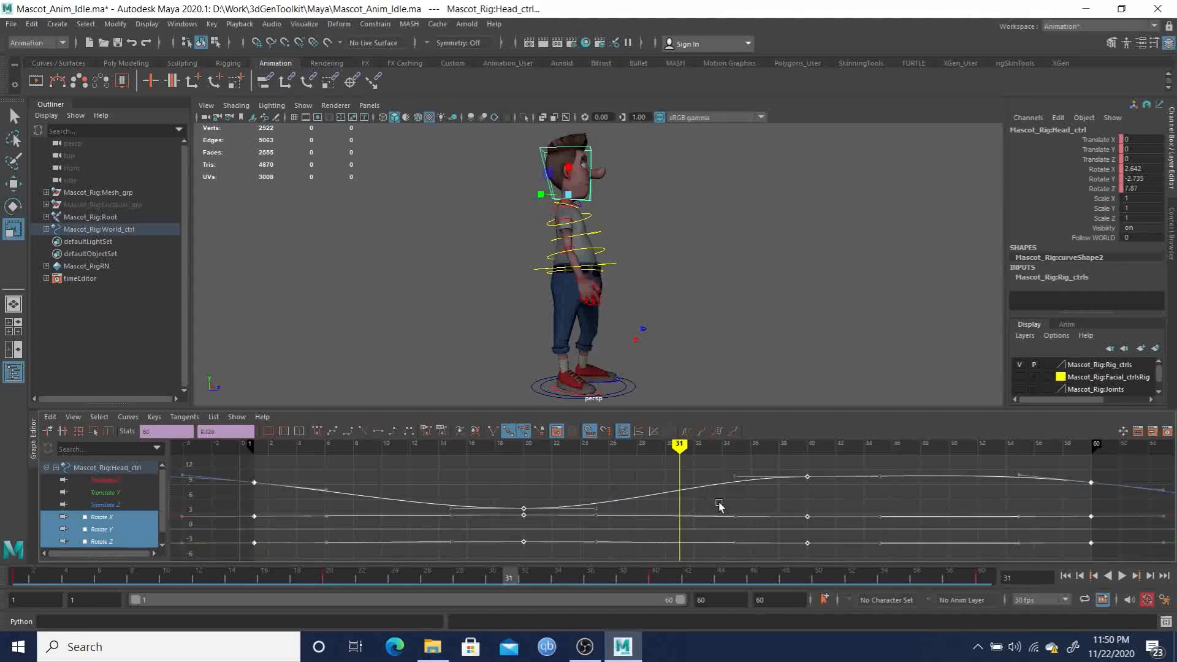
left_click(99, 541)
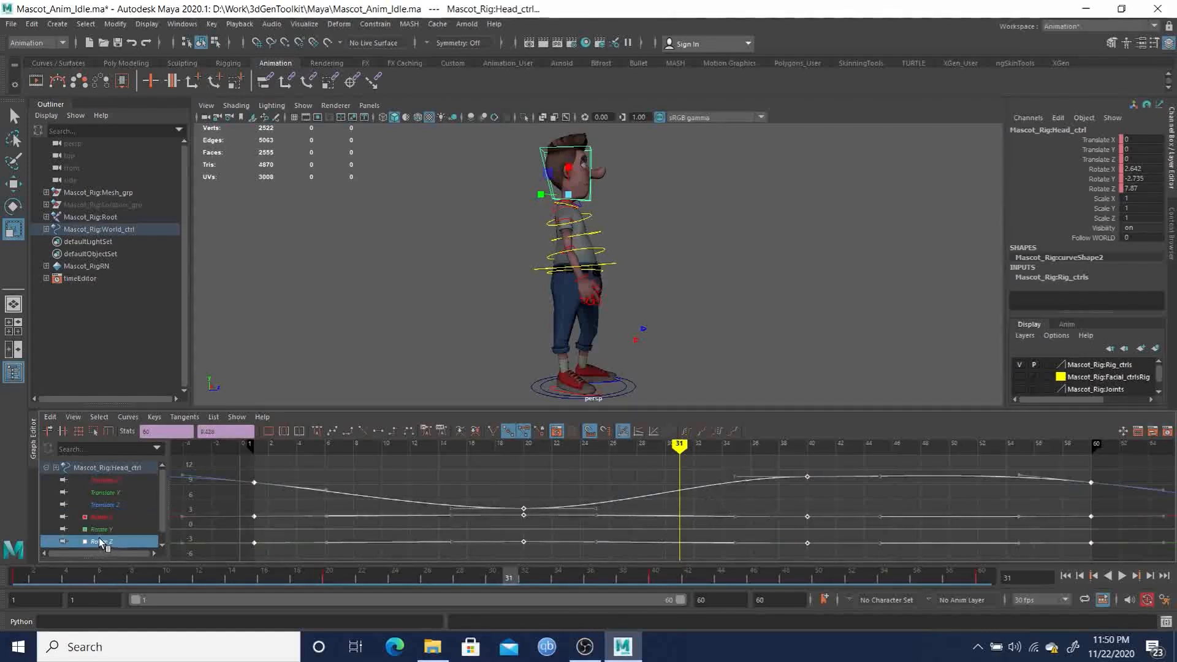
left_click_drag(707, 491, 711, 500)
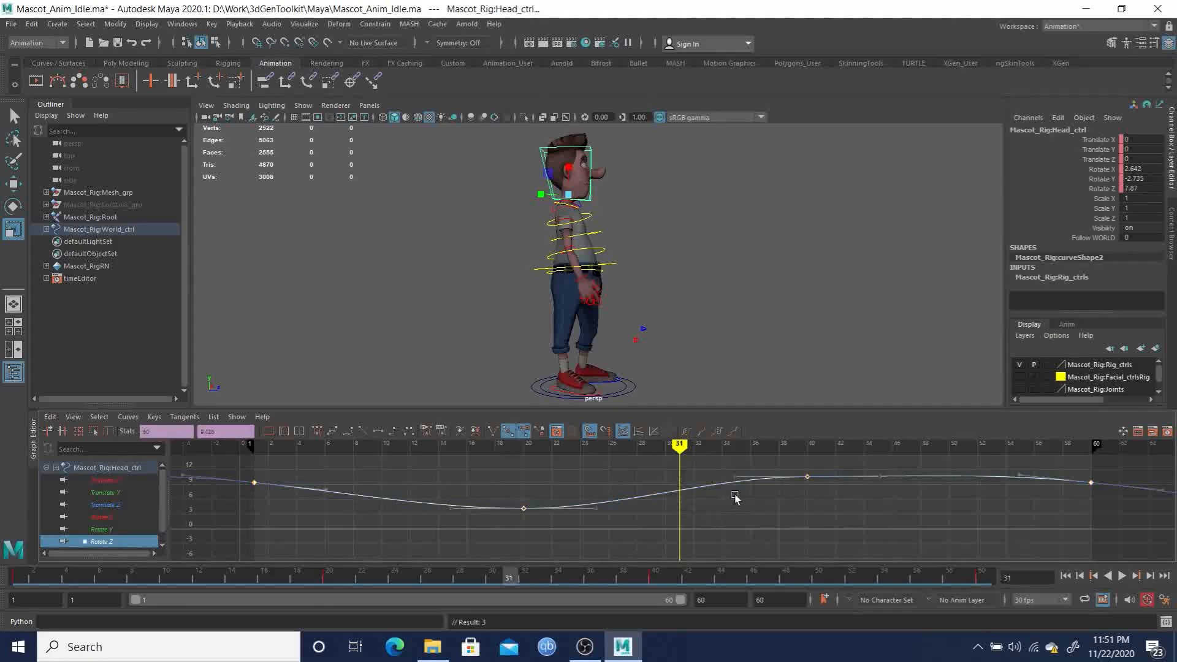
key("f")
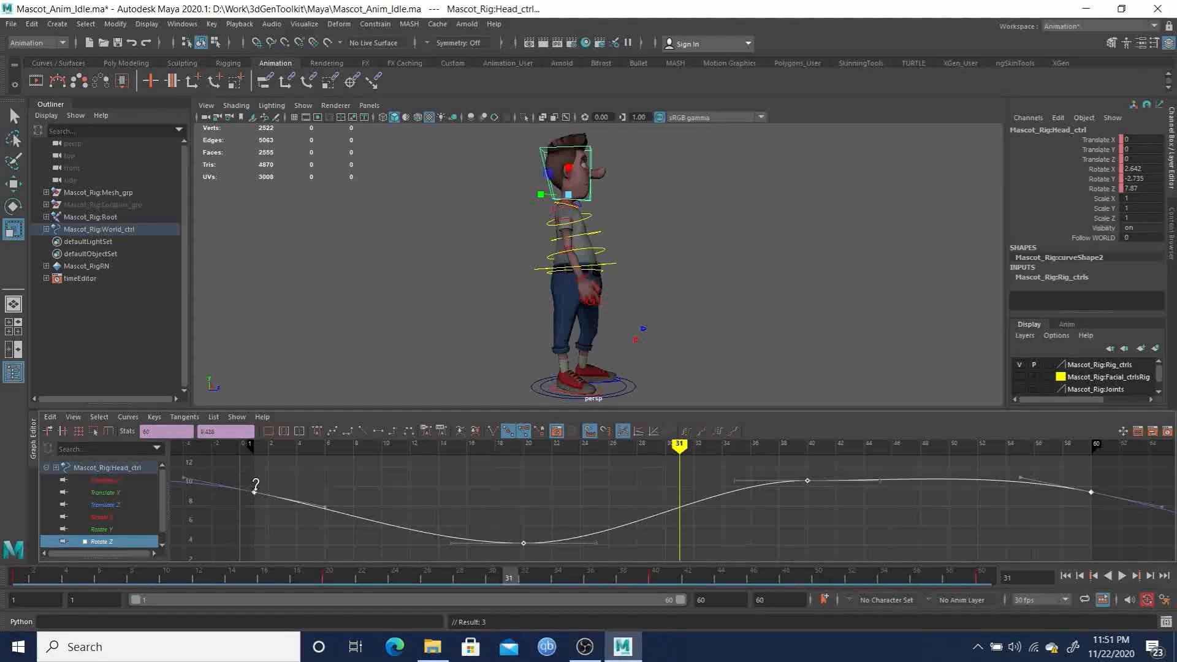
middle_click_drag(255, 492, 256, 502, "shift")
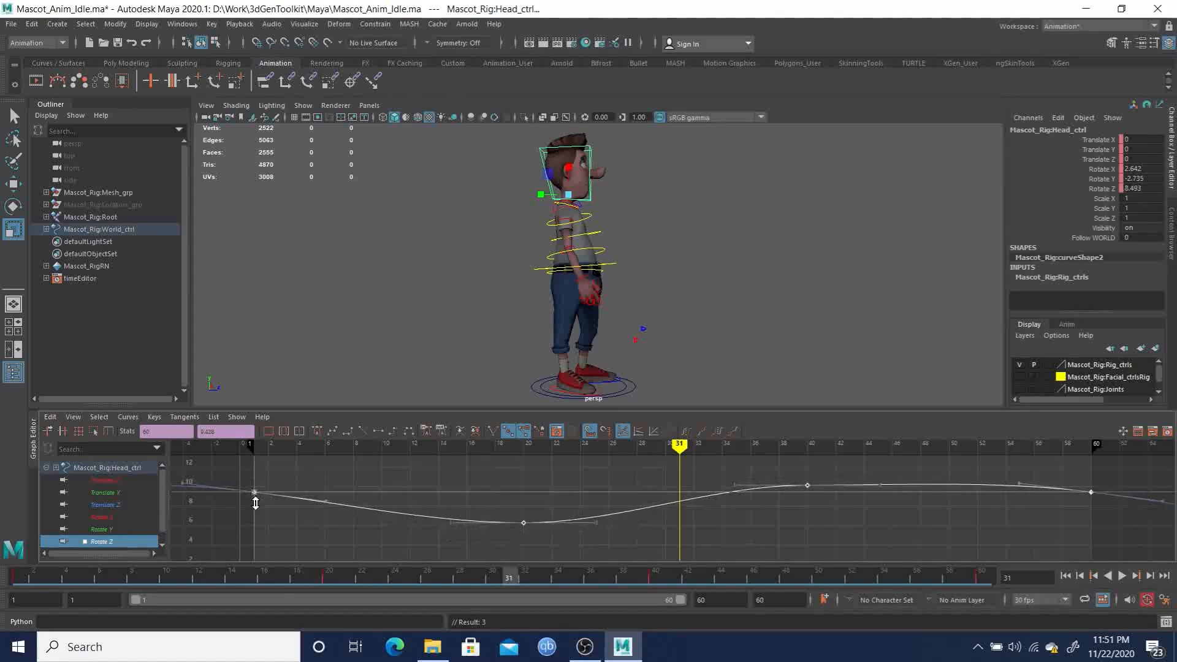
- Play the animation from the start and review the head motion from the front and side
left_click(1066, 575)
left_click(1122, 575)
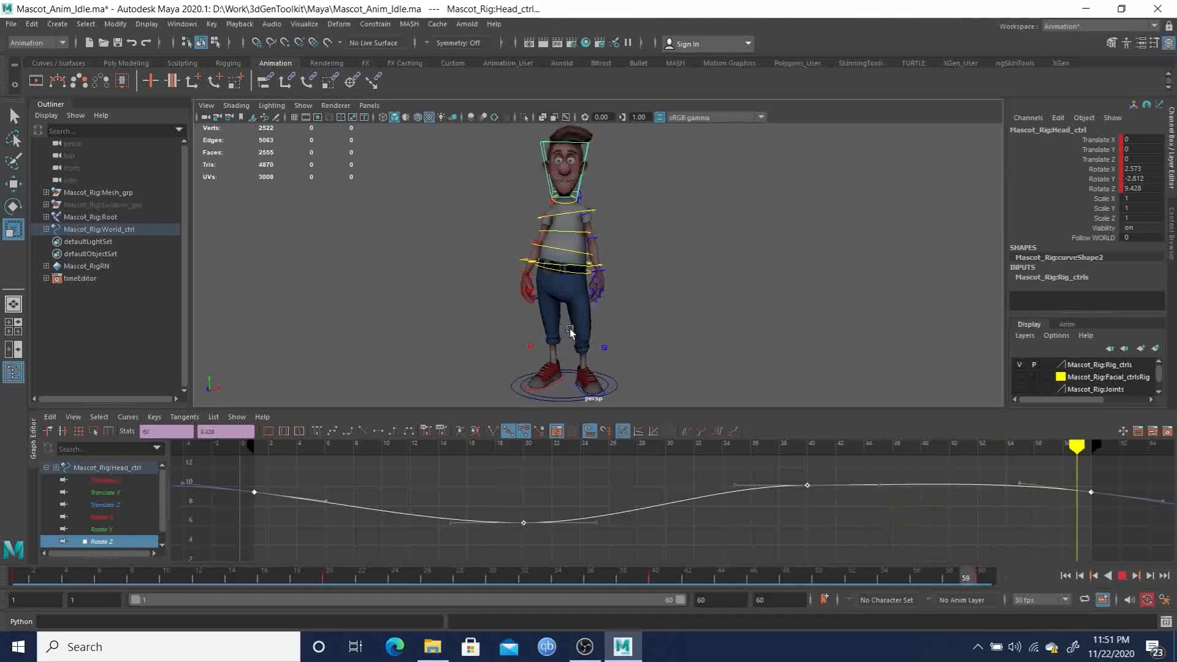
left_click_drag(641, 341, 693, 336, "alt")
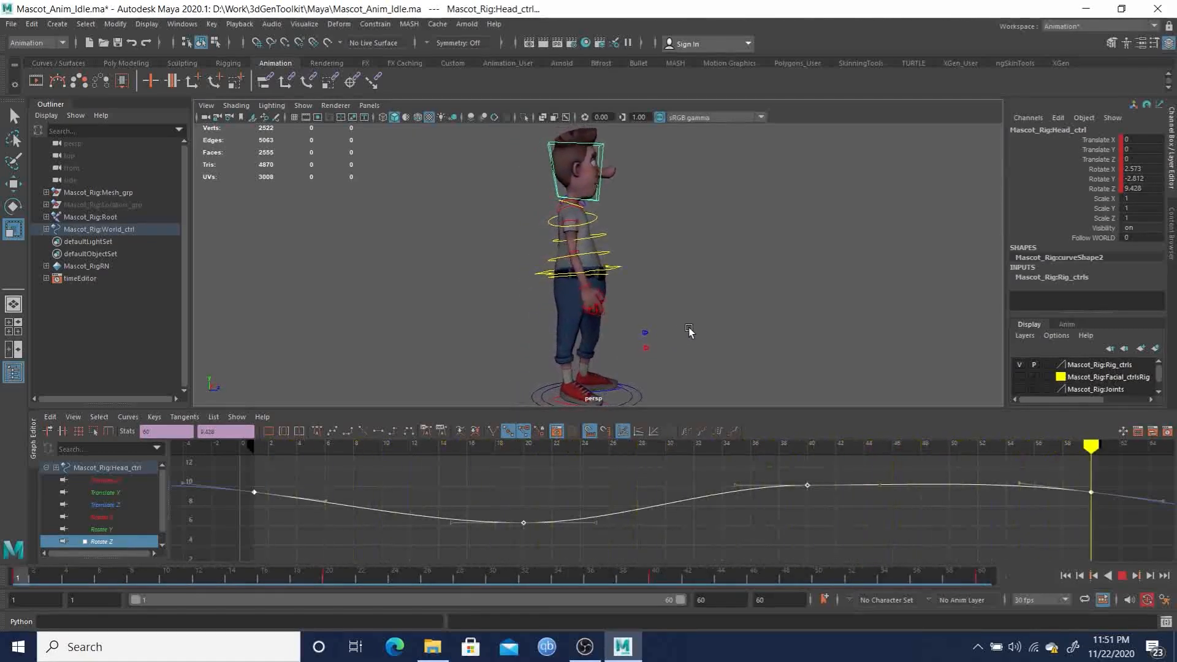
left_click(1121, 575)
- Go through the spine controls, select the hips control and play the animation from frame 1 to review the body motion
key("q")
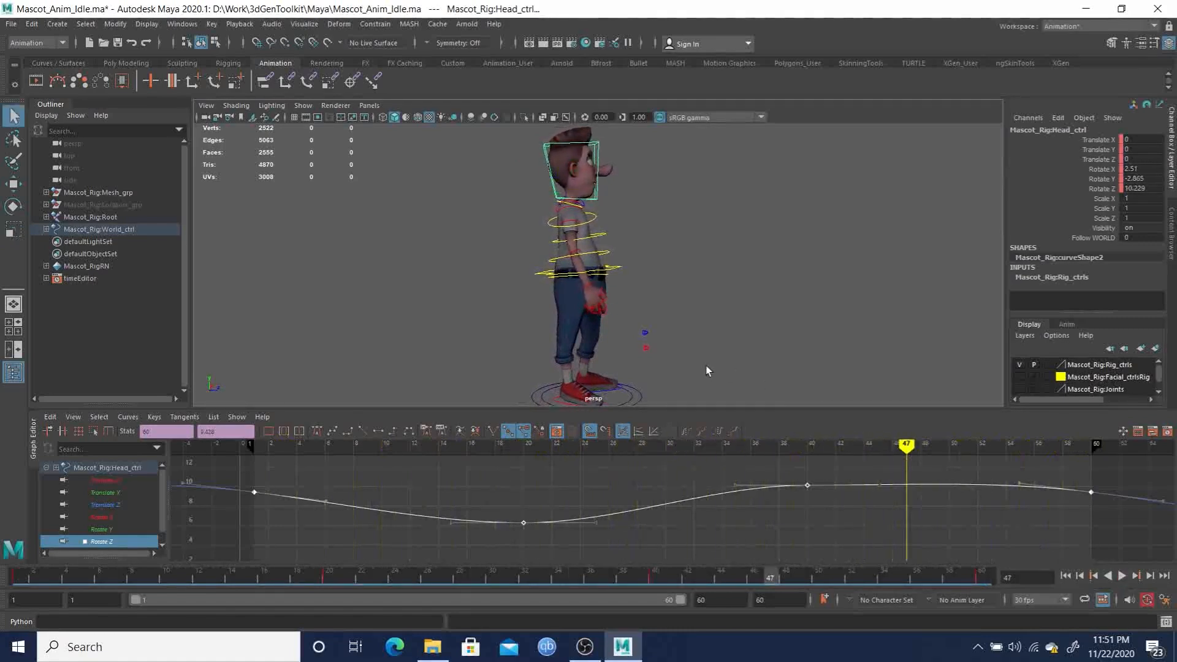
left_click(594, 221)
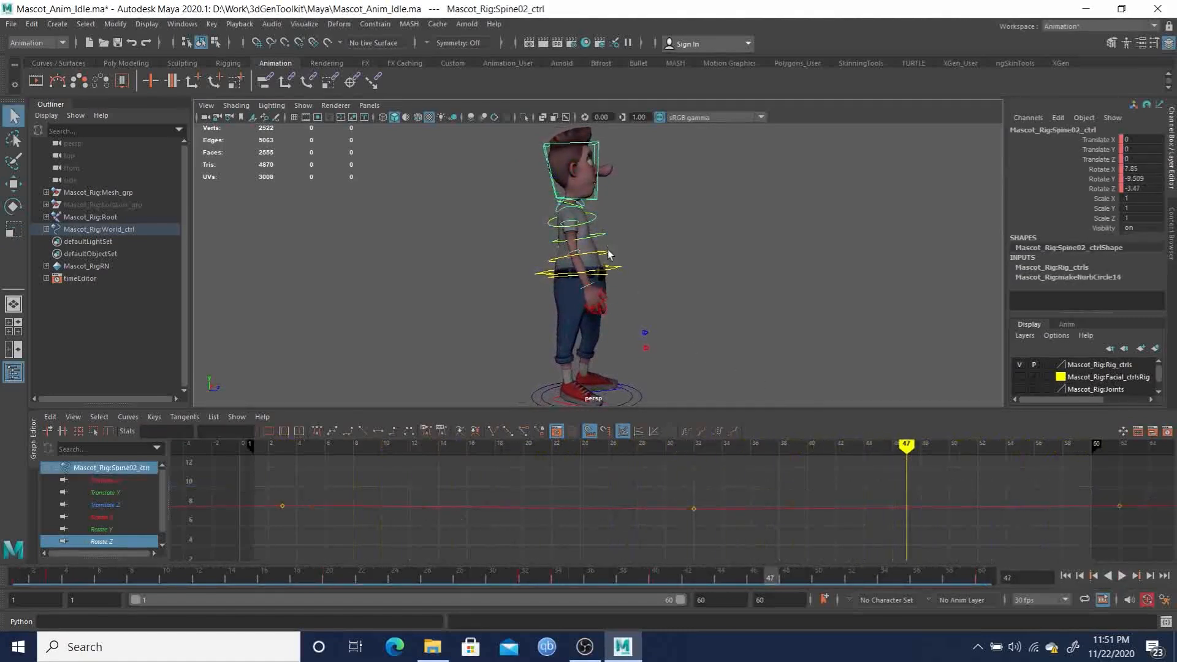
left_click(605, 262)
left_click(602, 244)
left_click(605, 246)
left_click_drag(615, 267, 629, 299, "alt")
left_click(617, 282)
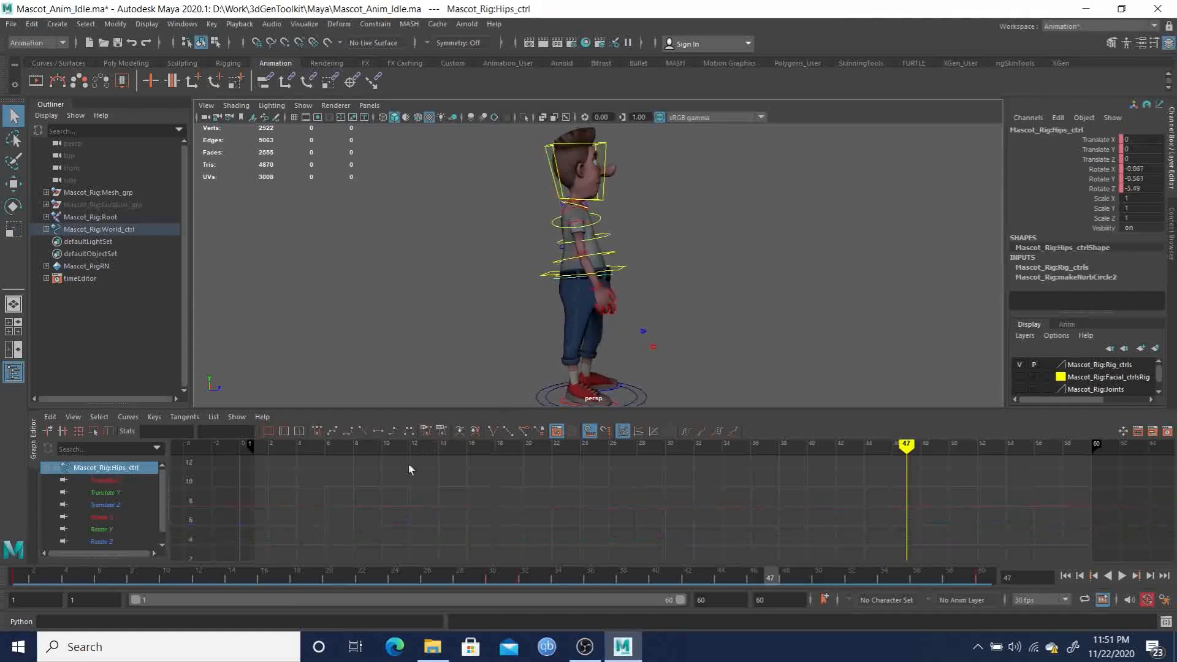
left_click(19, 578)
key("alt+v")
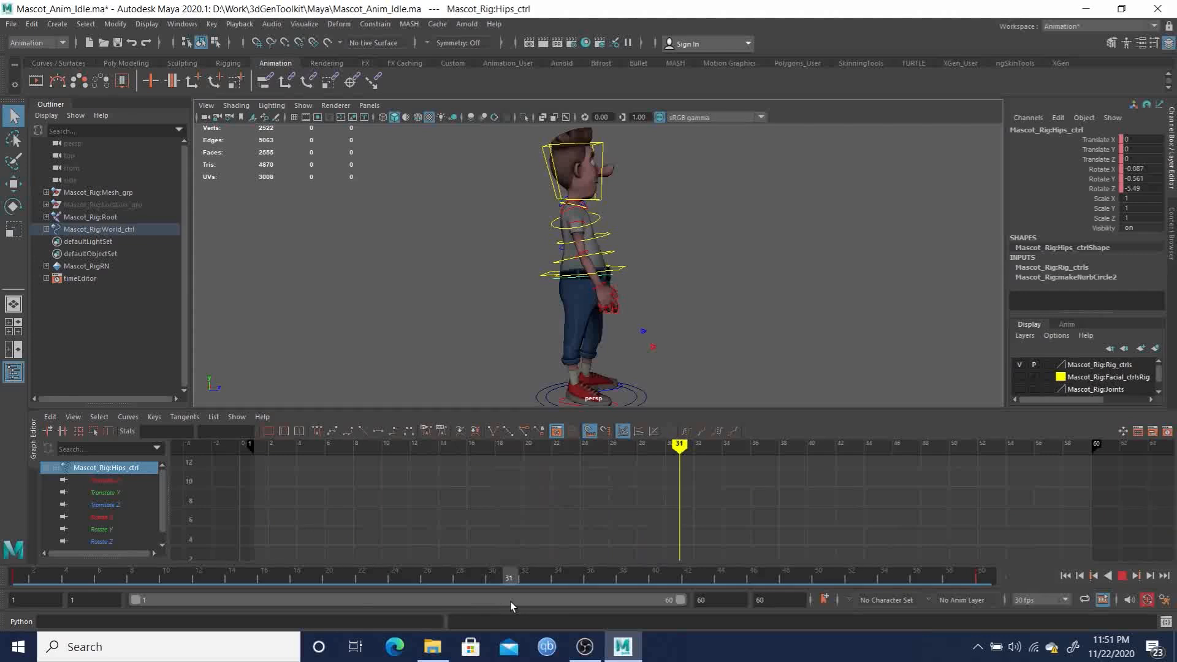
- Rotate the hips control to about 11.24 in Rotate X at frame 31, key it and isolate the Rotate X curve
key("alt+v")
key("e")
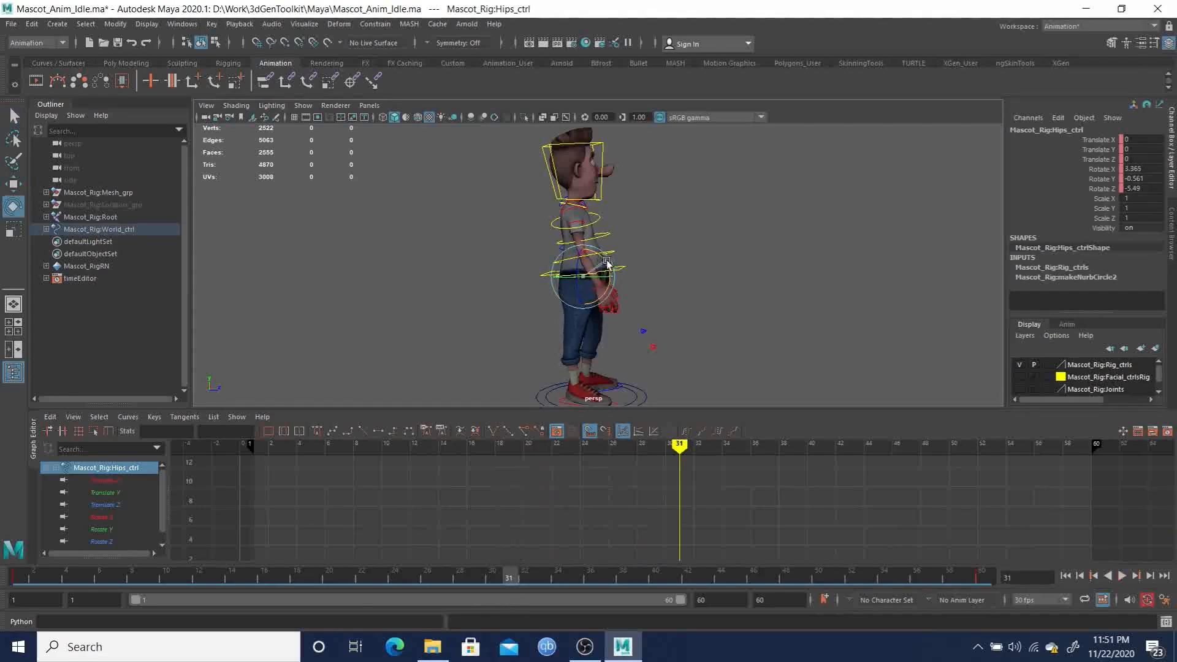
key("s")
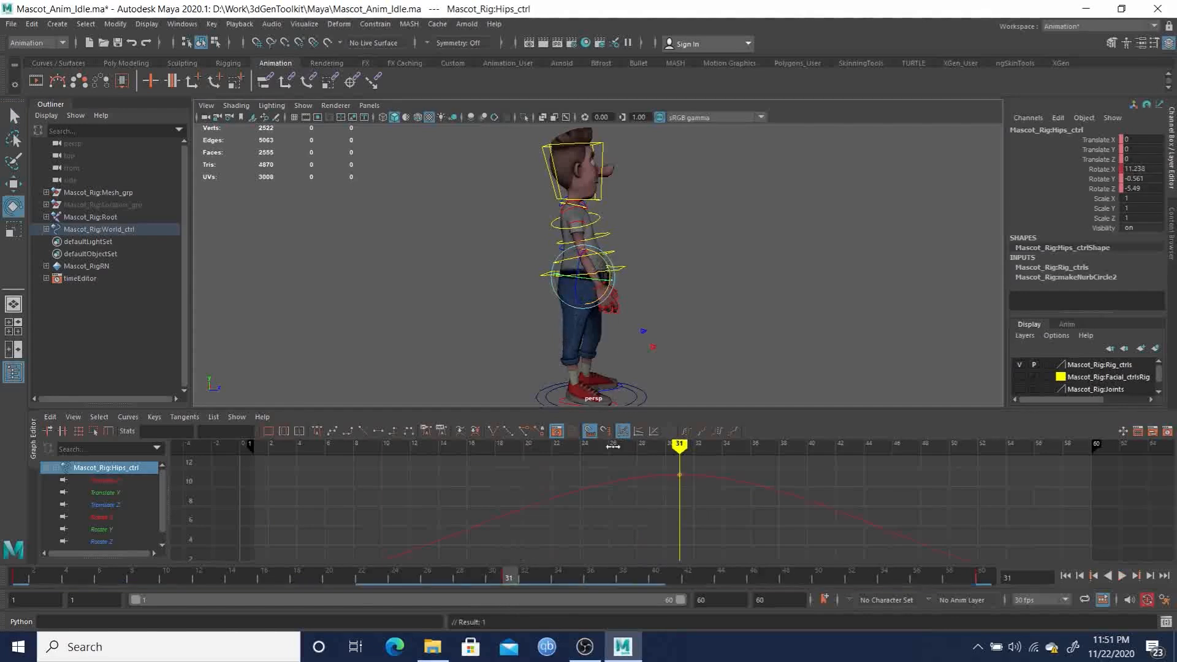
key("f")
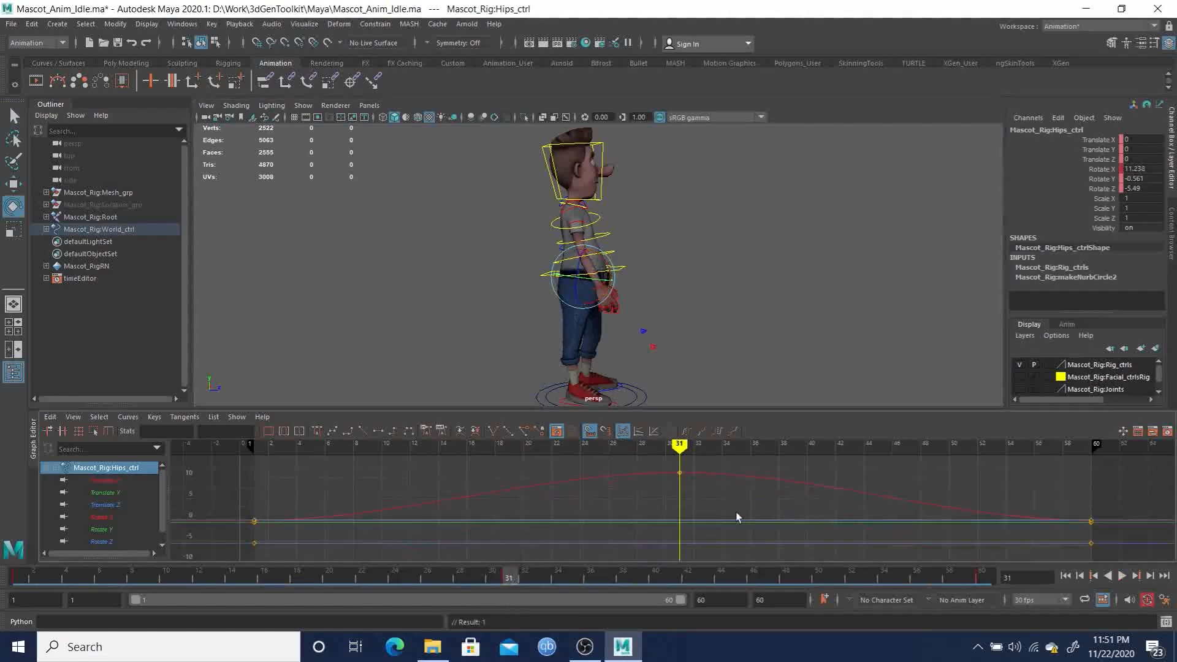
left_click(110, 518)
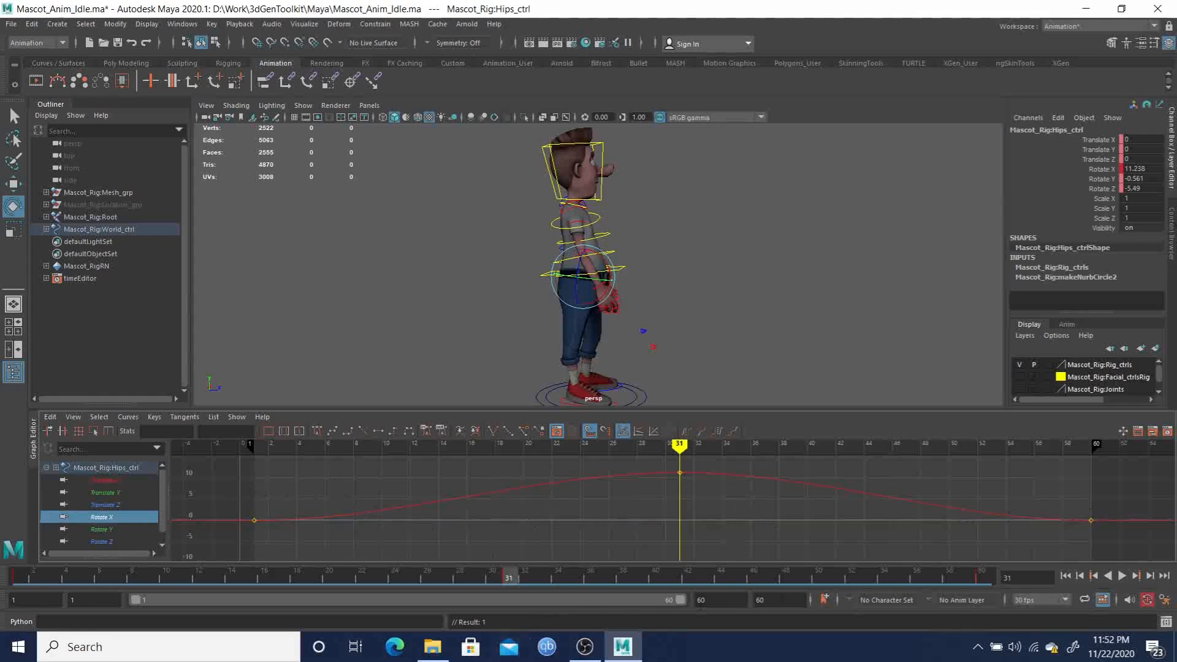
- Play the animation from the first frame and review the hips tilt from the opposite side of the character
left_click(1066, 576)
left_click(1122, 576)
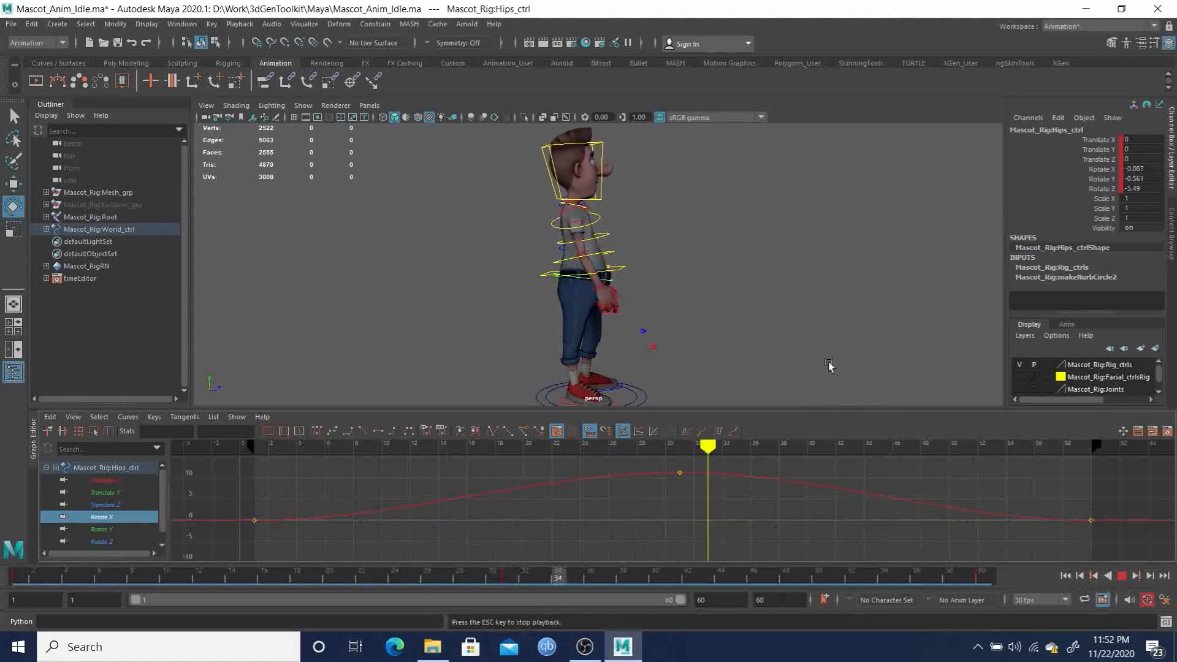
left_click_drag(801, 349, 701, 349, "alt")
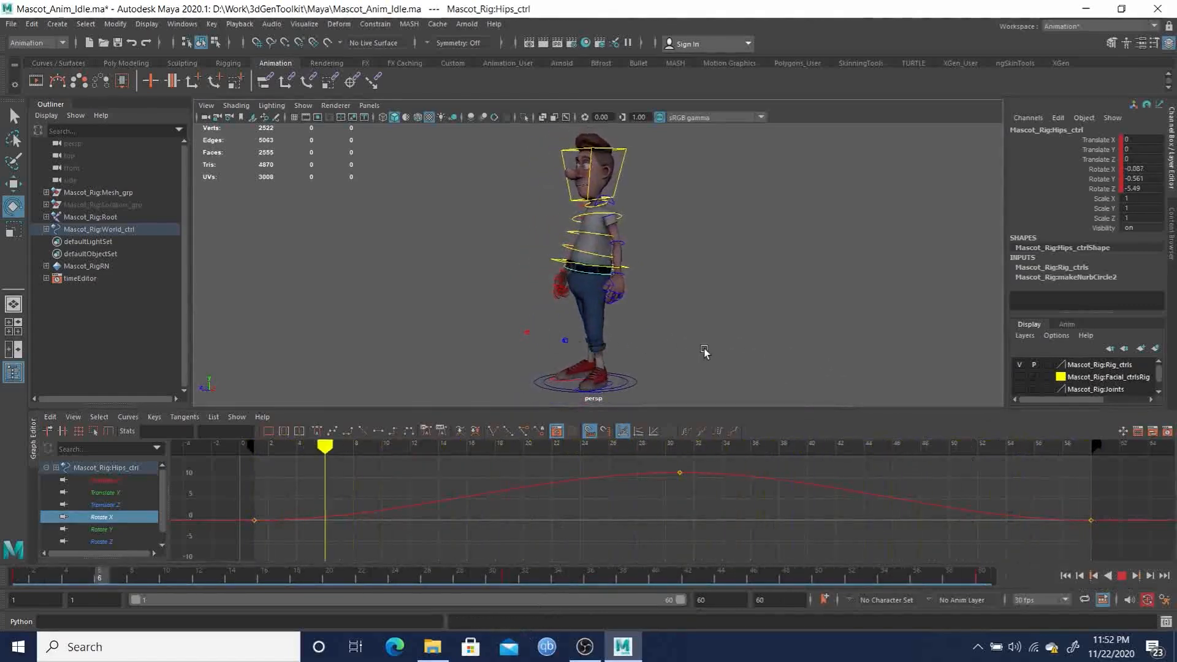
- Lower the hips control's Rotate X key at frame 31 to about -2.54 and review the motion from the front
left_click_drag(643, 454, 726, 509)
middle_click_drag(809, 488, 829, 542, "shift")
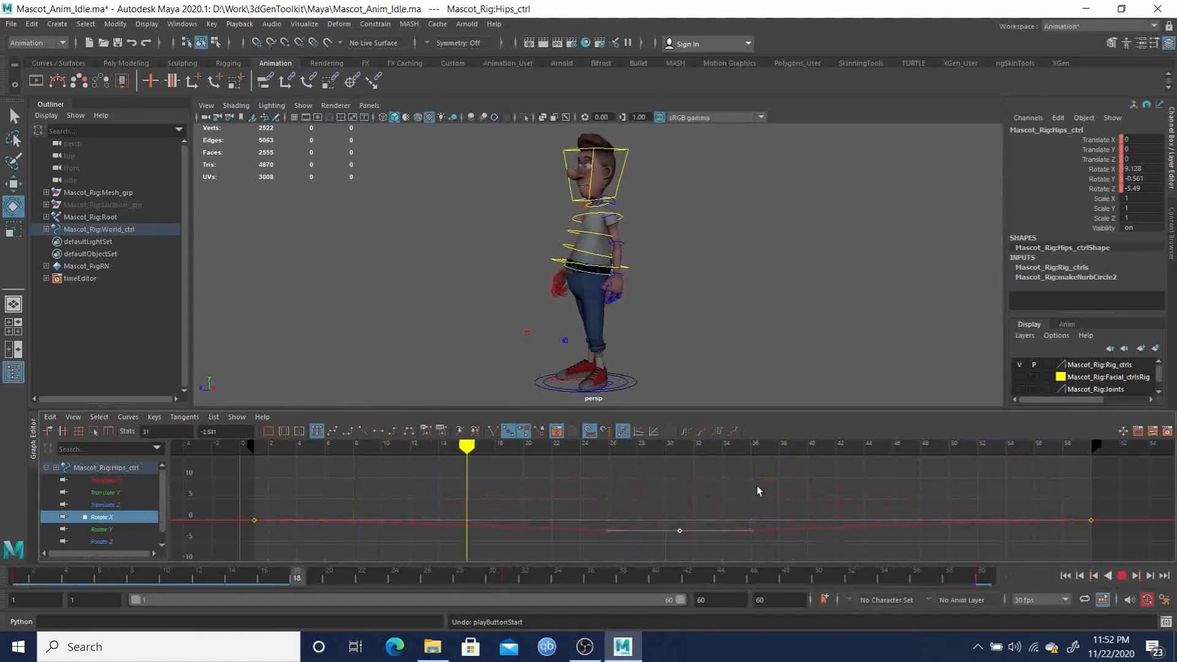
left_click_drag(688, 328, 811, 331, "alt")
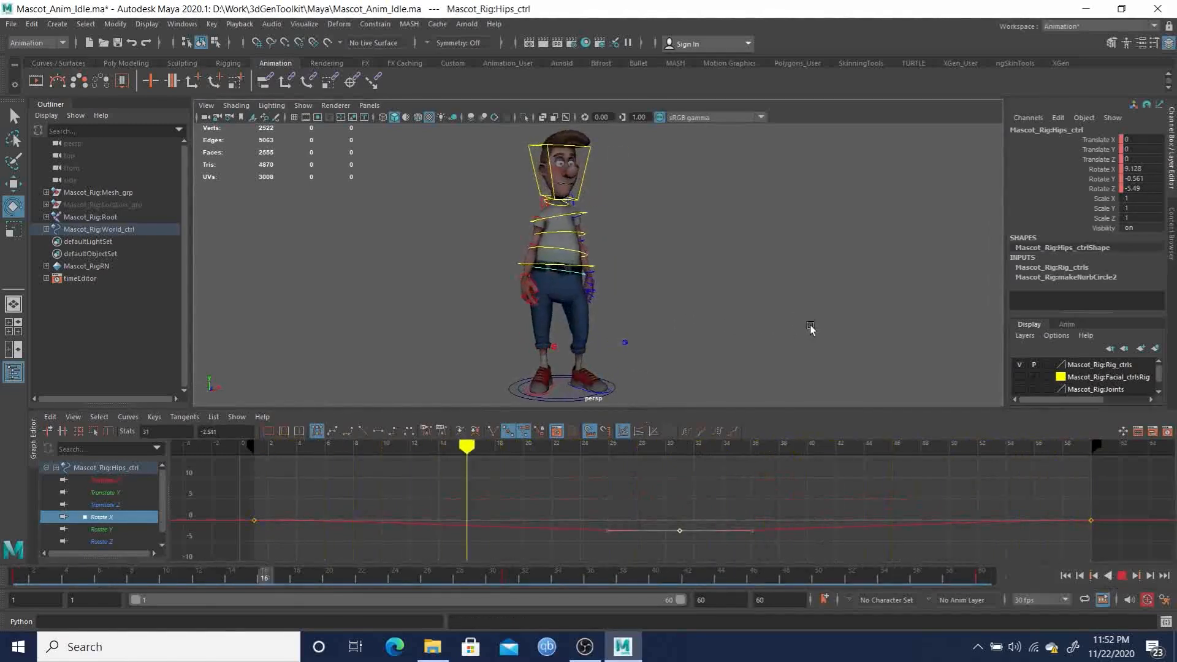
mouse_move(681, 335)
left_mouse_down("alt")
mouse_move(613, 347)
mouse_move(537, 333)
mouse_move(623, 326)
mouse_move(668, 337)
mouse_move(668, 350)
left_mouse_up("alt")
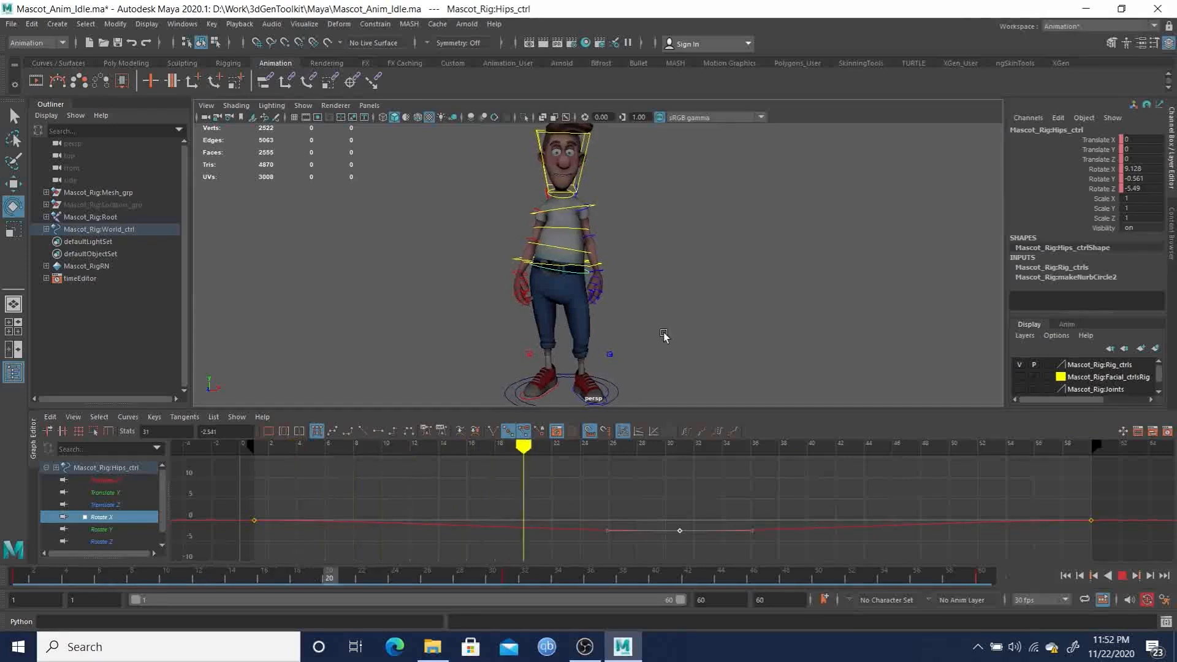
left_click(1122, 576)
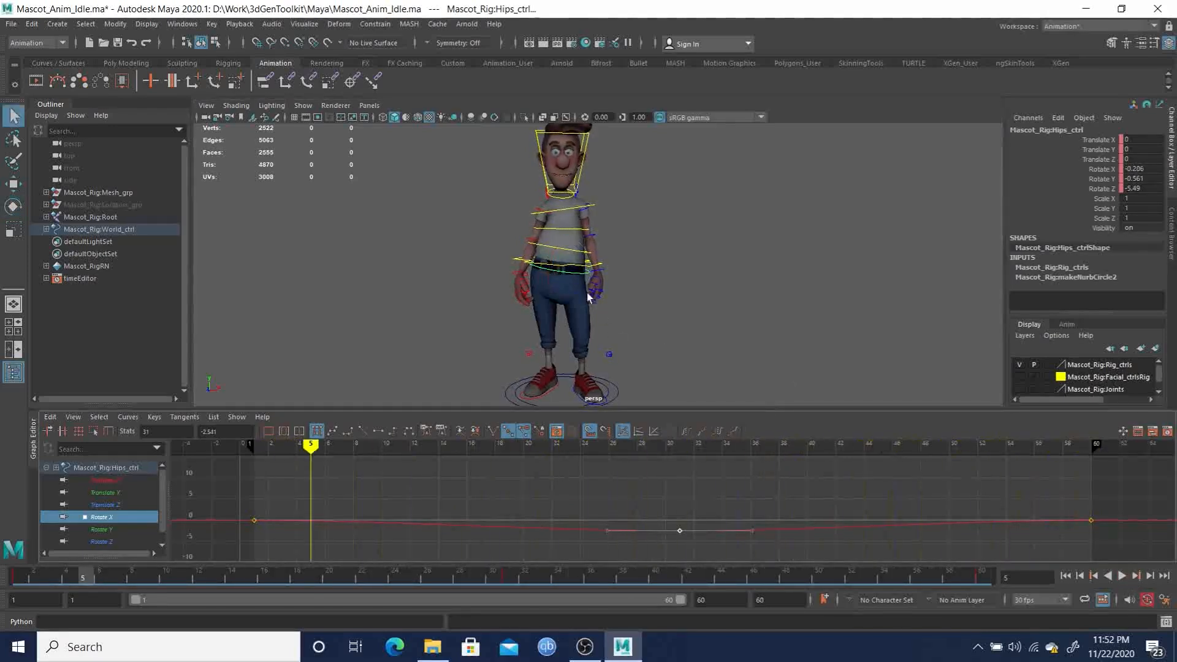
- Select the root control, shift it sideways to about -1.29 in Translate X at frame 32 and key it
left_click(569, 380)
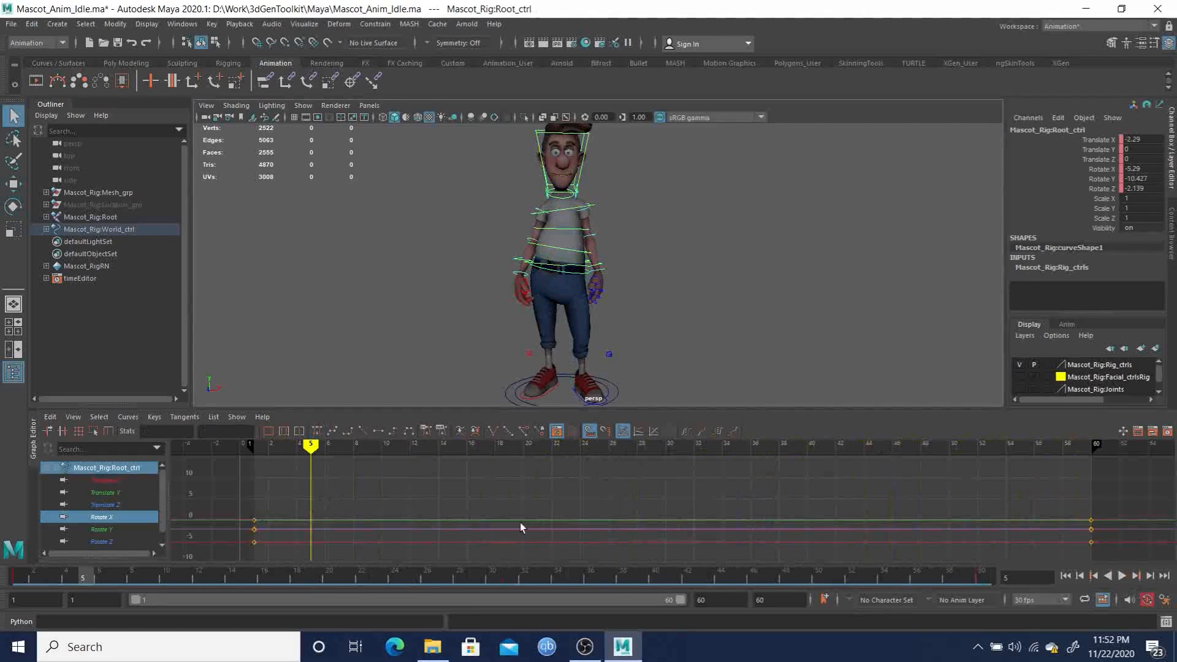
key("w")
left_click_drag(550, 576, 237, 571)
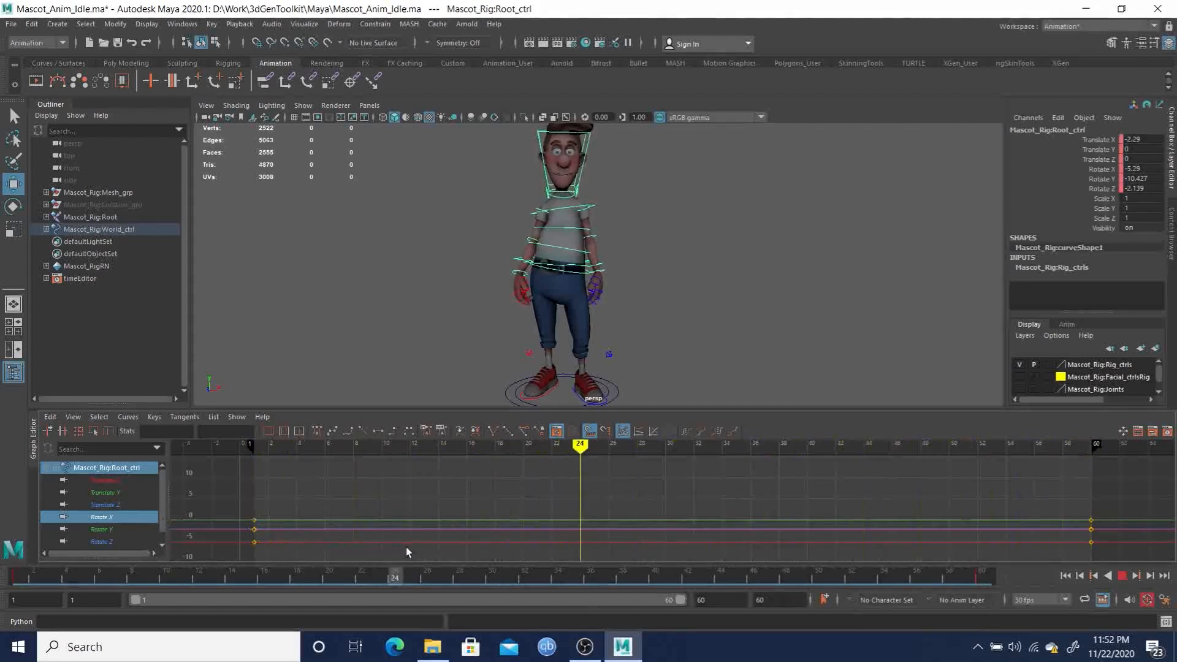
mouse_move(538, 556)
left_mouse_down()
mouse_move(517, 562)
mouse_move(531, 562)
left_mouse_up()
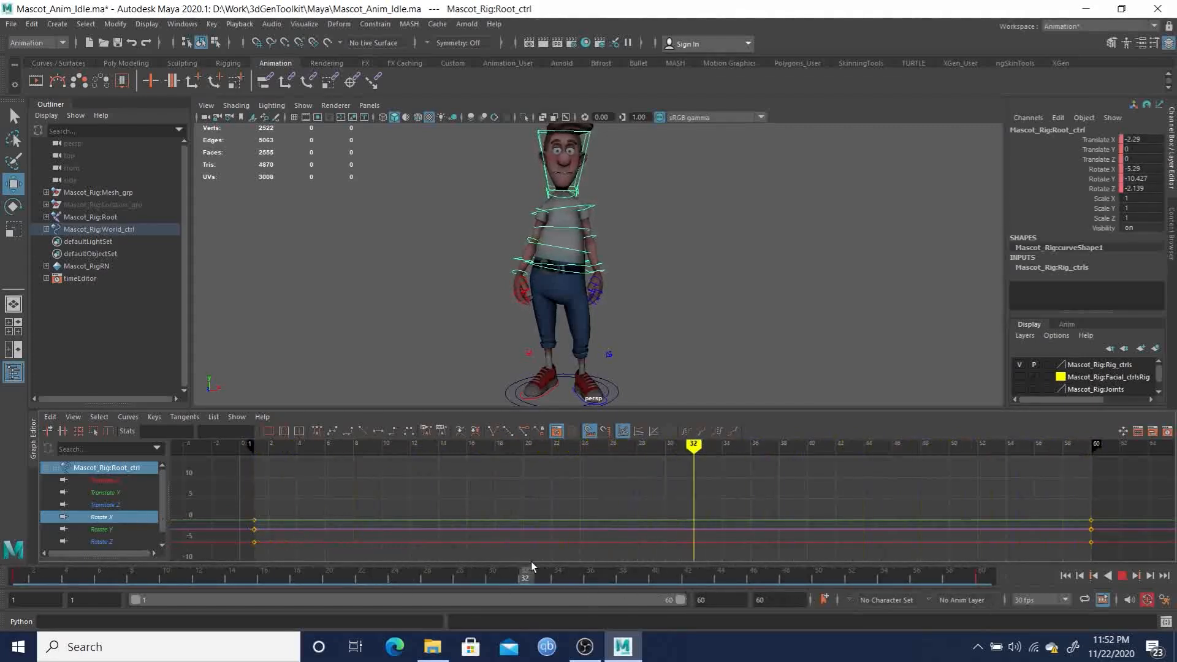
key("e")
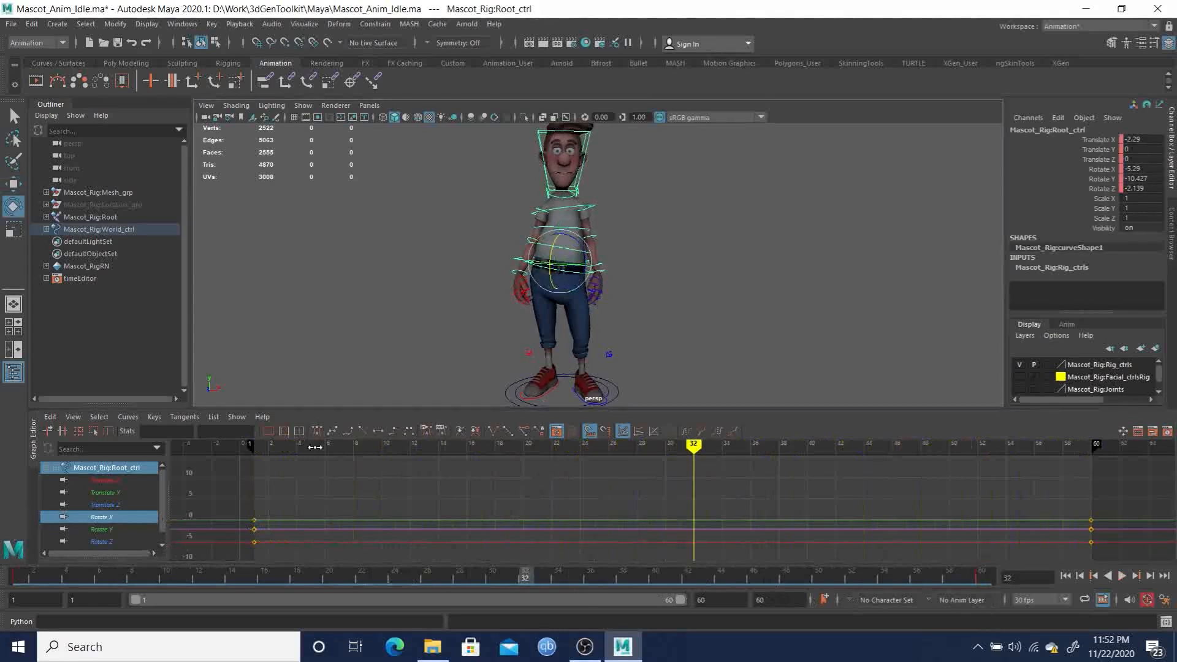
left_click(25, 576)
left_click_drag(31, 577, 528, 507)
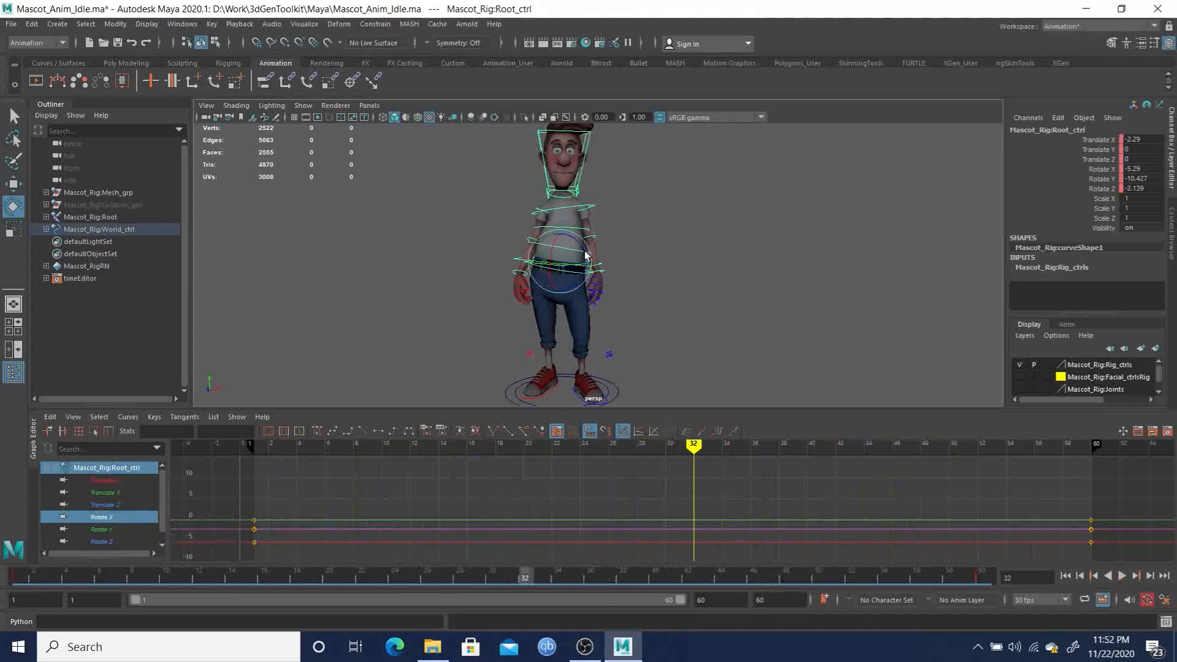
key("w")
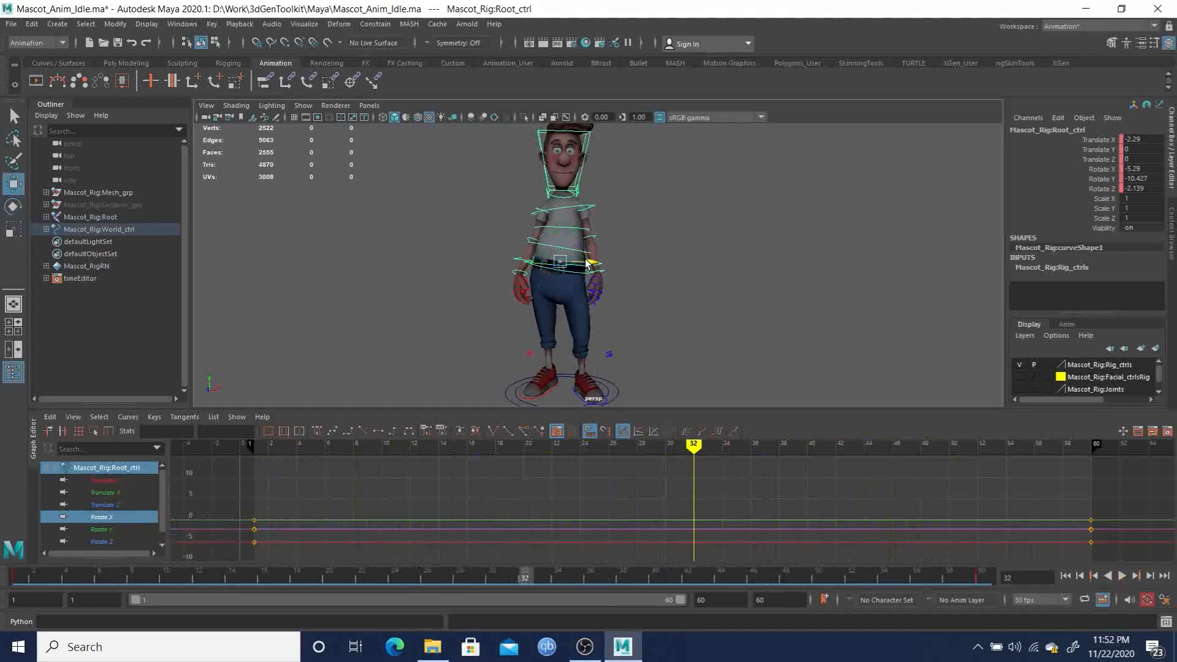
left_click(590, 263)
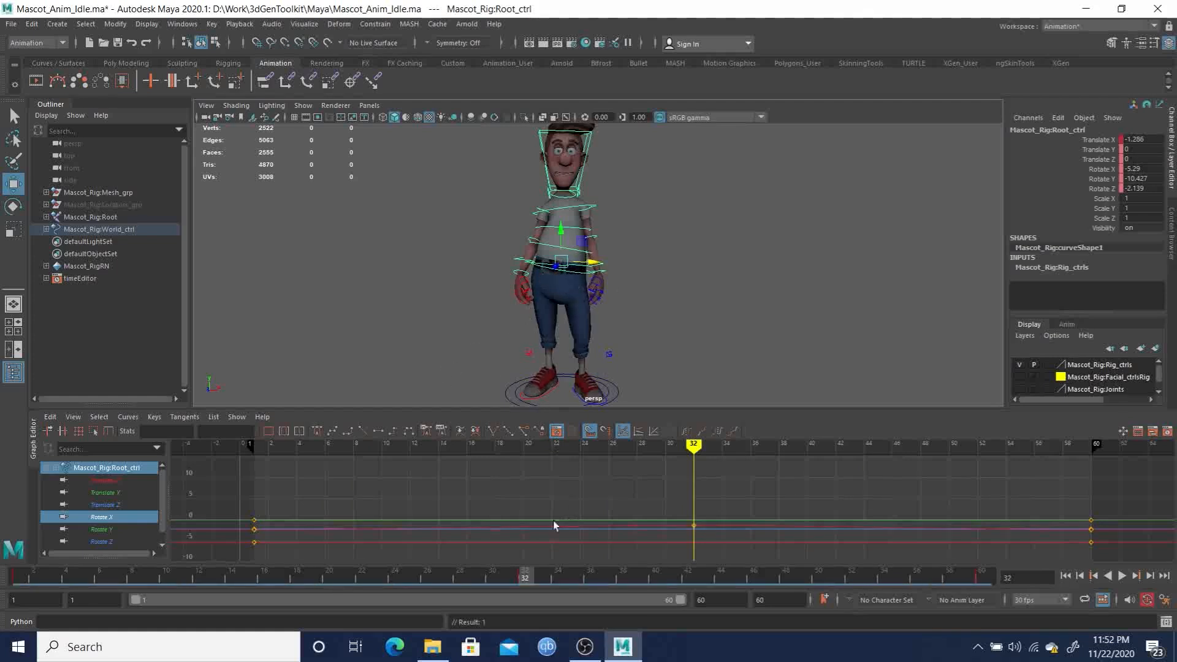
- Play the animation from frame 1 and review the body sway from the front, close up and from the side
left_click_drag(38, 575, 1139, 580)
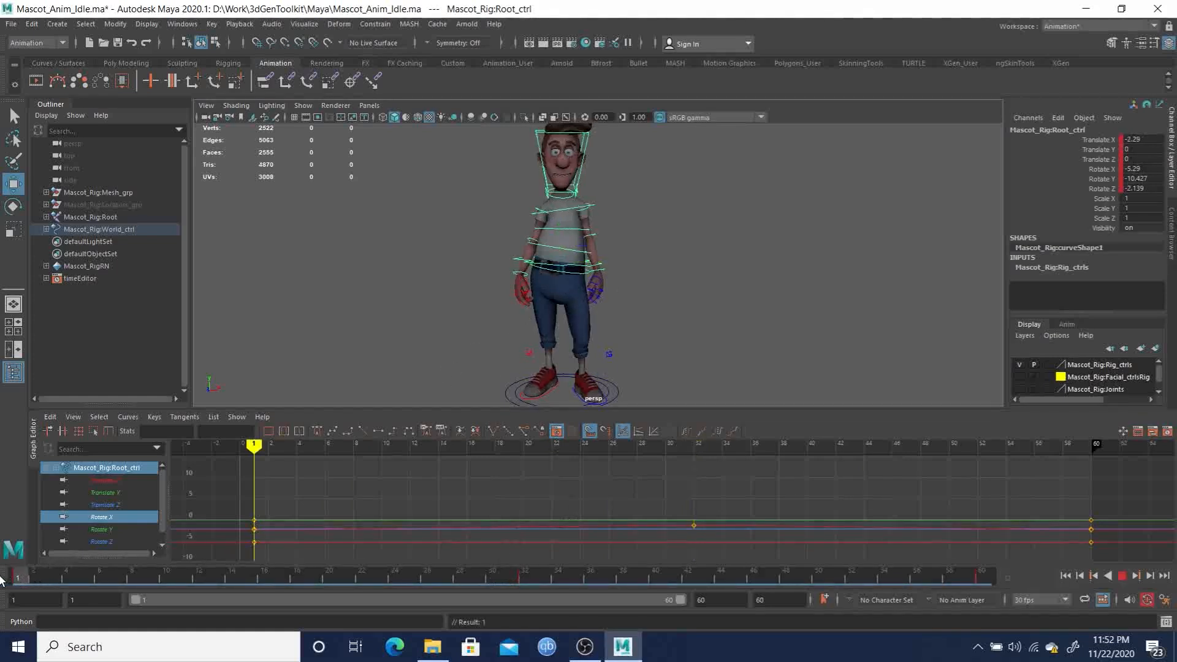
left_click(1122, 577)
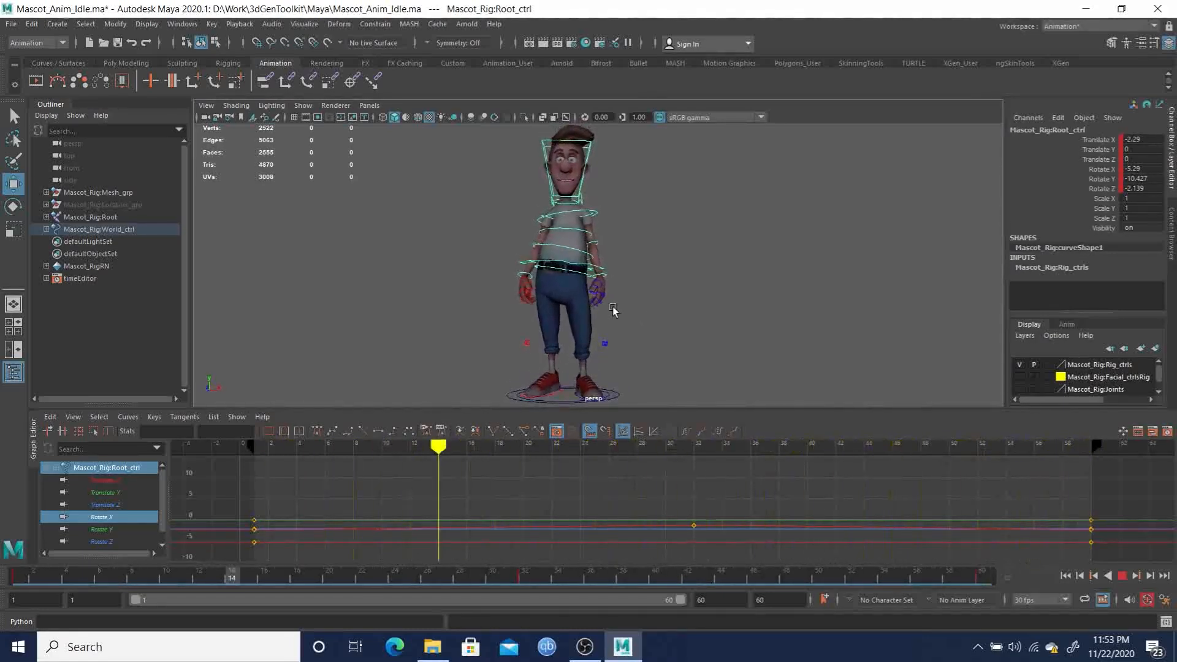
left_click_drag(610, 321, 489, 320, "alt")
middle_click_drag(590, 290, 615, 301, "alt")
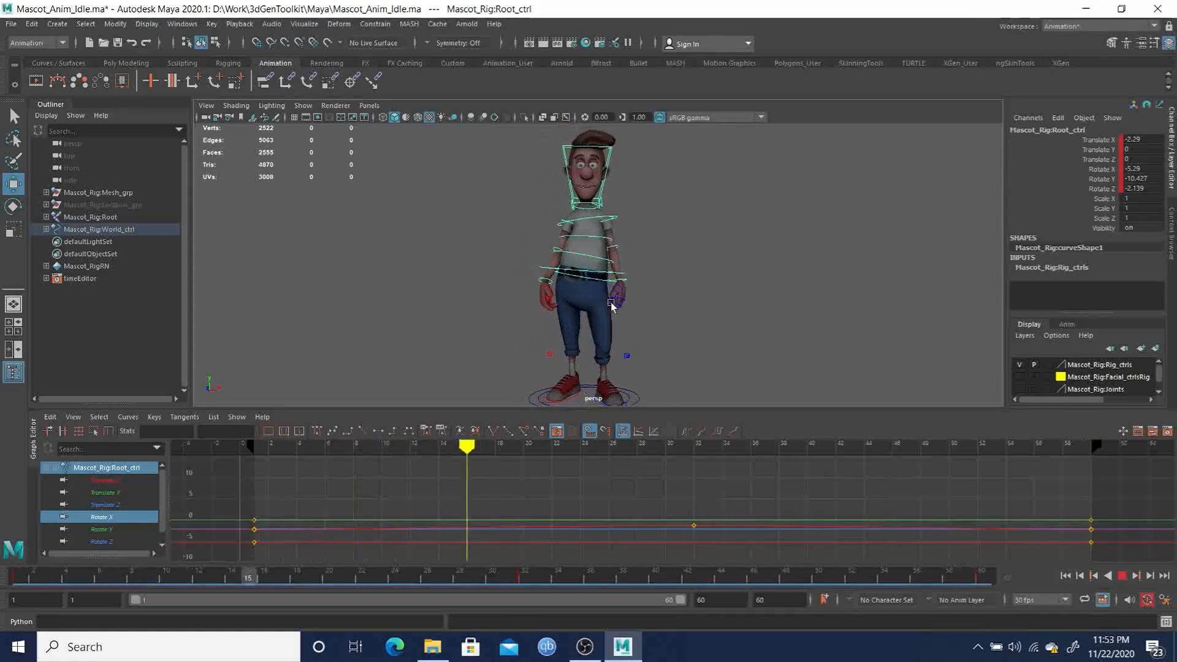
right_click_drag(620, 319, 660, 344, "alt")
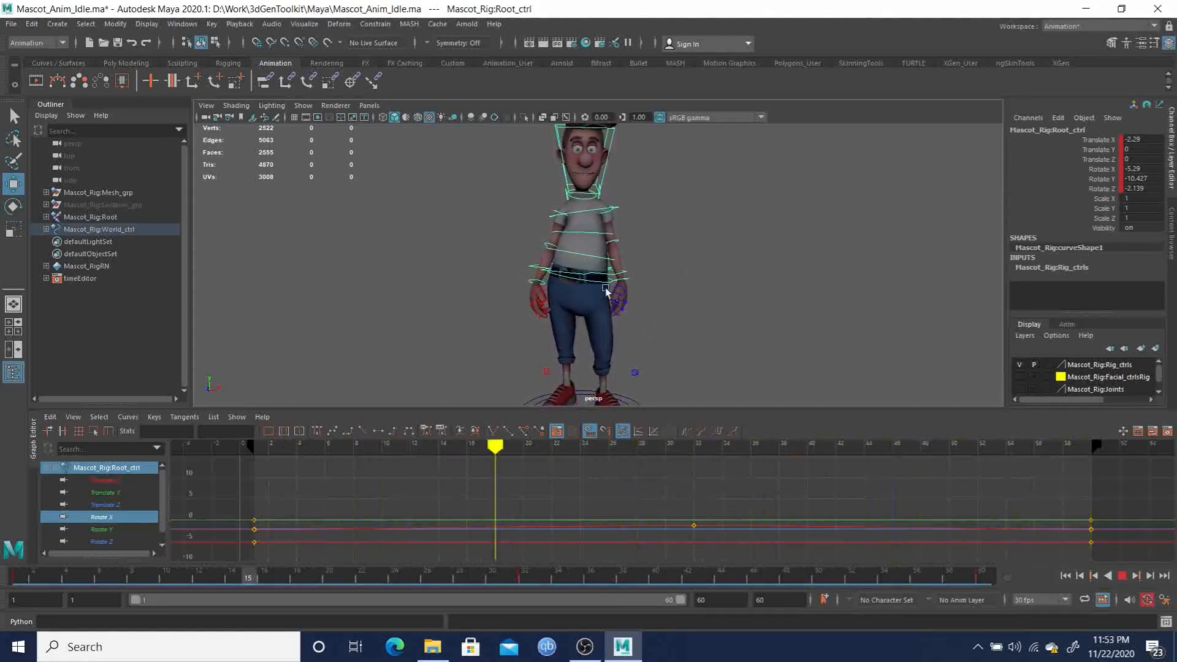
right_click_drag(563, 308, 633, 344, "alt")
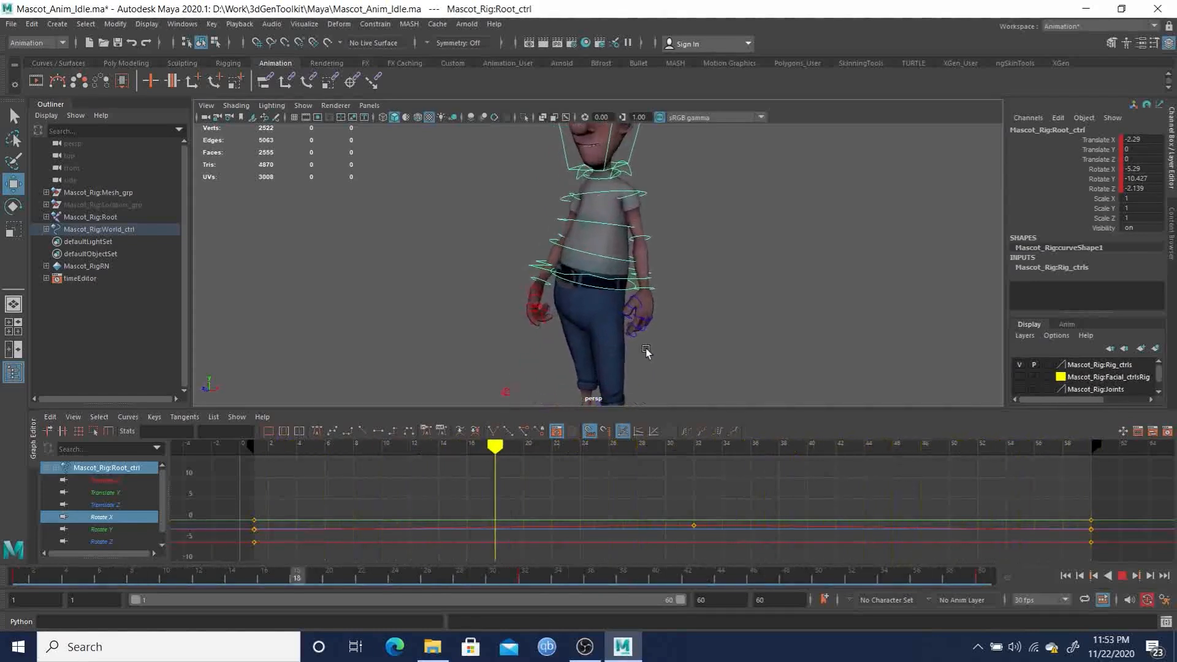
left_click_drag(667, 322, 544, 309, "alt")
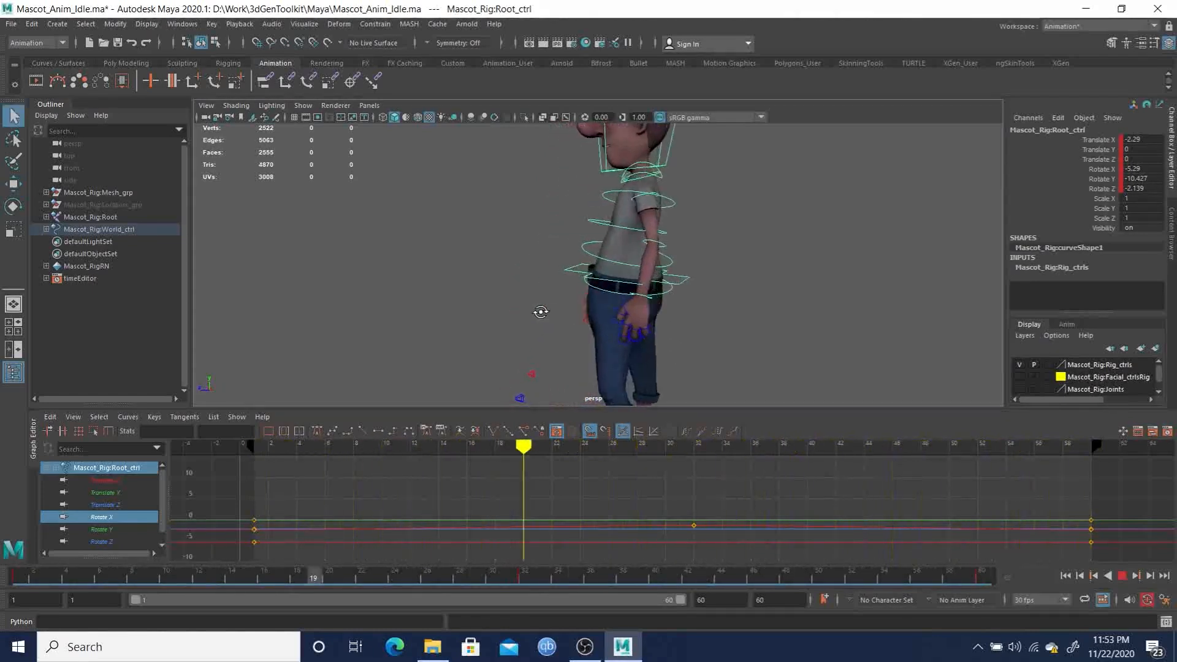
left_click(1122, 577)
- Select the left elbow and left hand FK controls together
left_click_drag(648, 303, 771, 309, "alt")
left_click(656, 297)
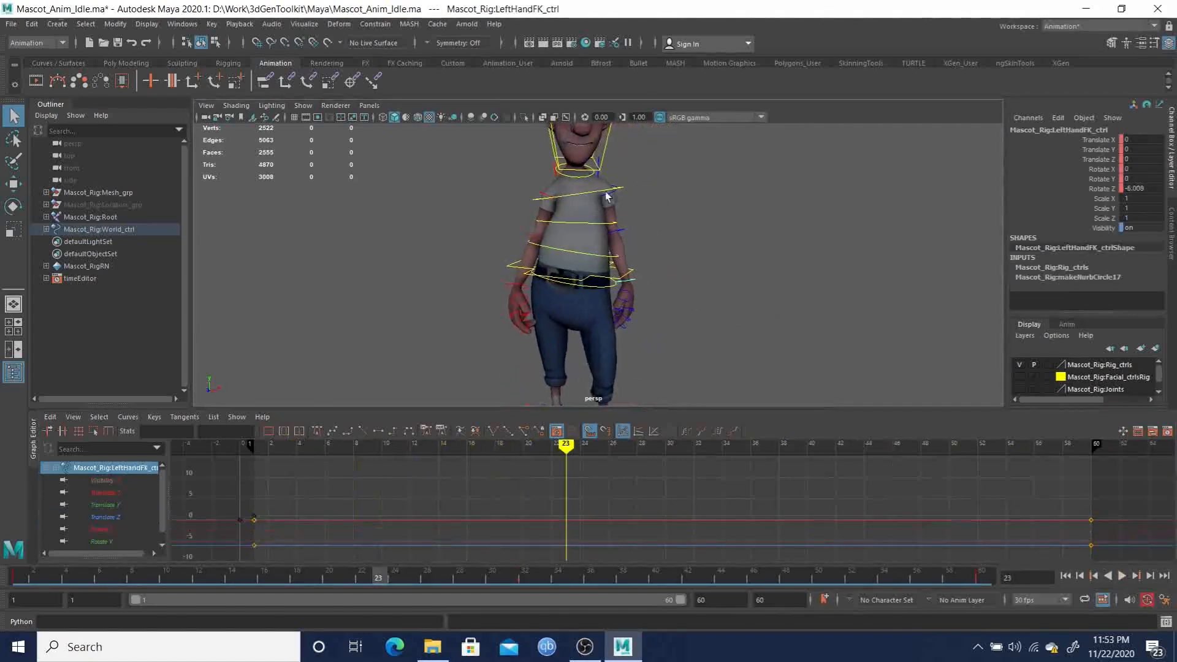
left_click_drag(610, 188, 651, 229, "alt")
left_click(643, 219)
left_click(629, 269)
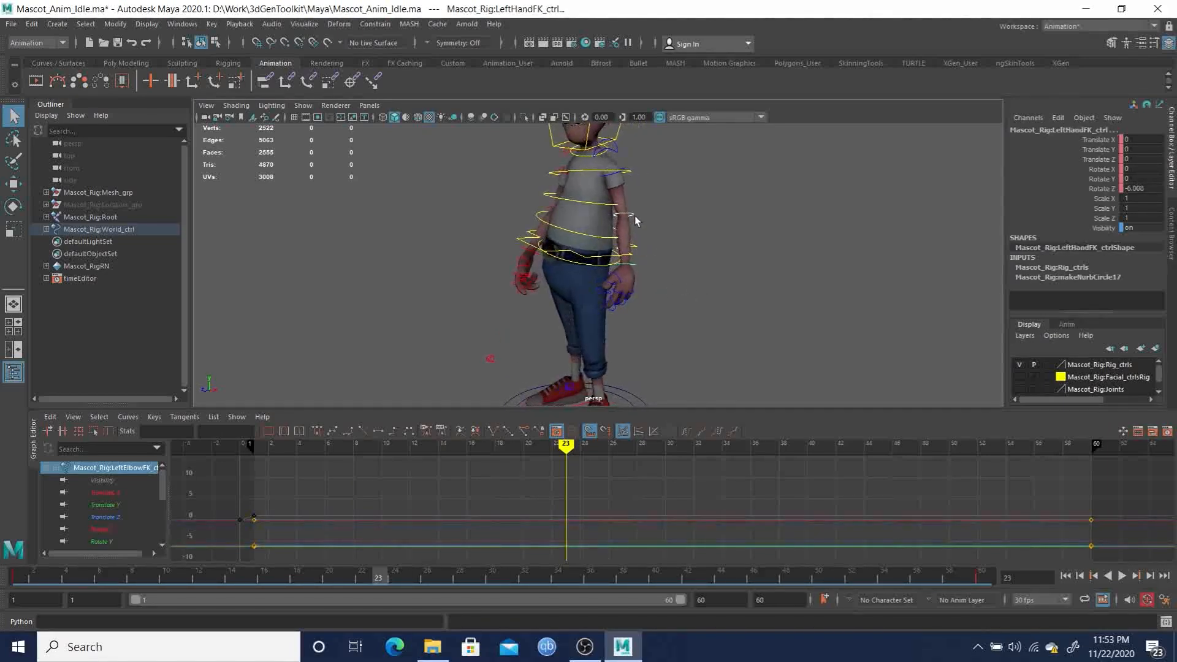
left_click(631, 213)
left_click(631, 268)
- Rotate the left elbow and hand controls at frame 1, the hand to 3.24 in Rotate Y, and key the same pose at frame 60
key("e")
left_click_drag(673, 330, 640, 318, "alt")
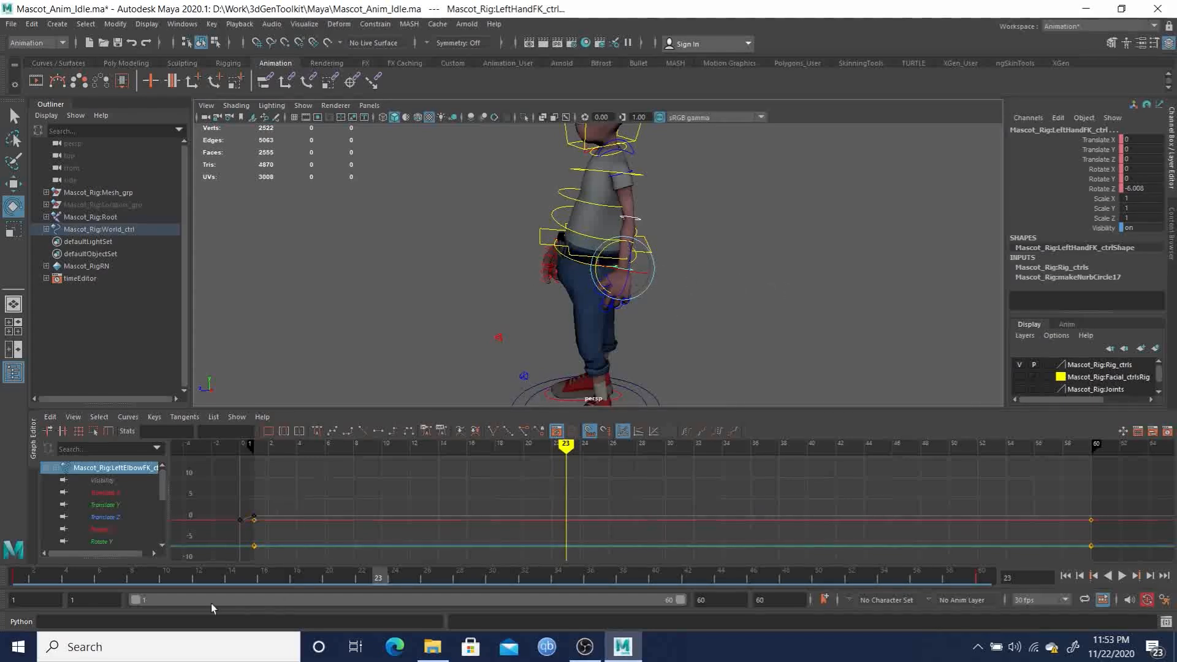
left_click_drag(42, 575, 17, 472)
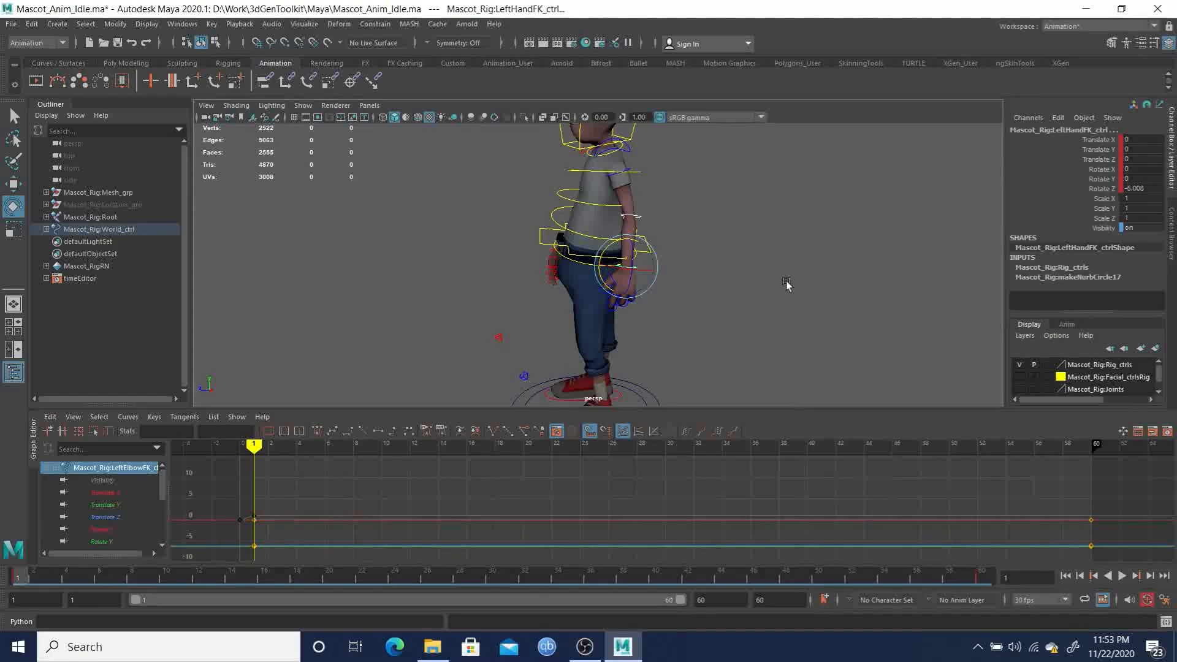
middle_click_drag(789, 279, 791, 279)
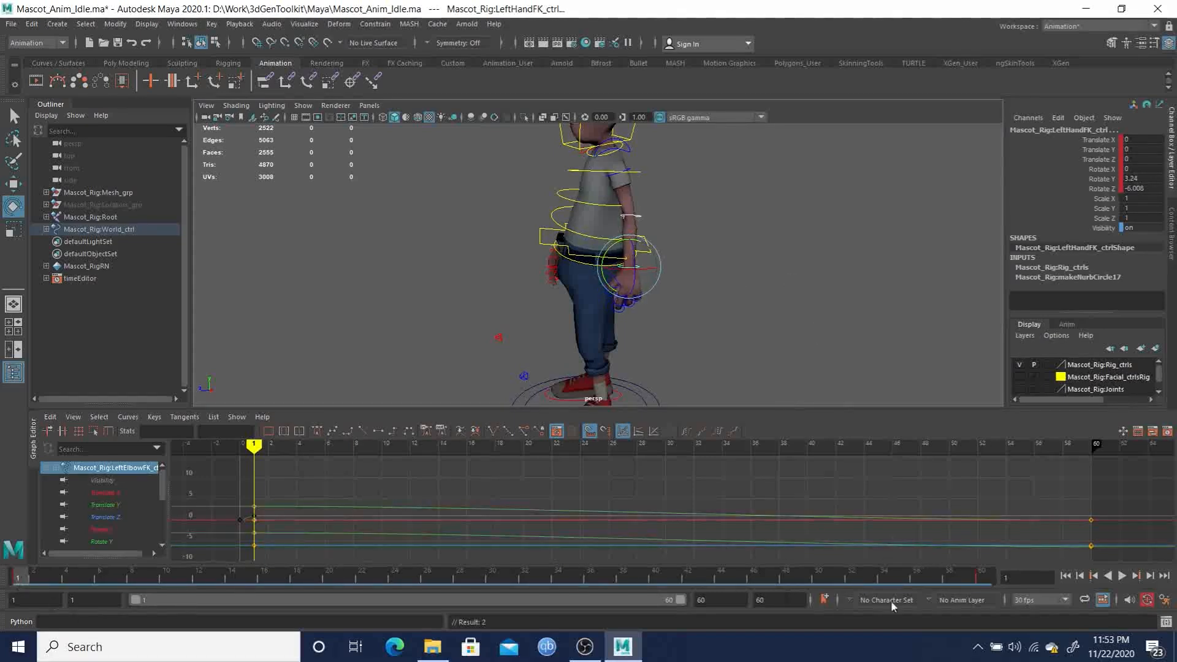
left_click(984, 578)
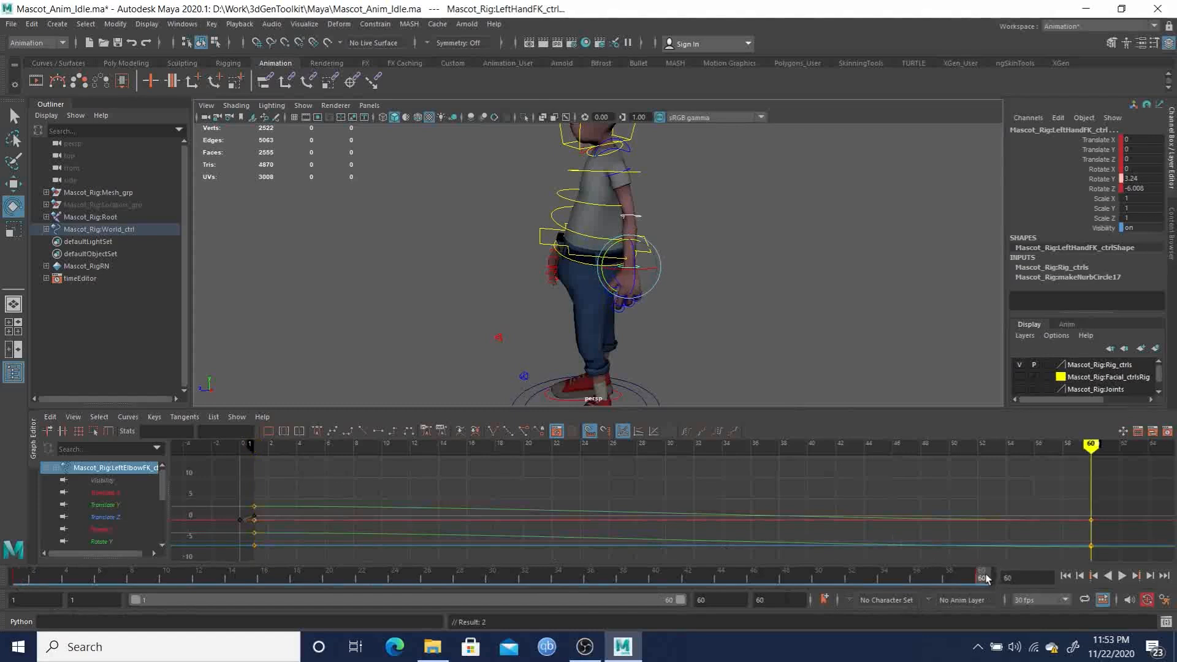
key("s")
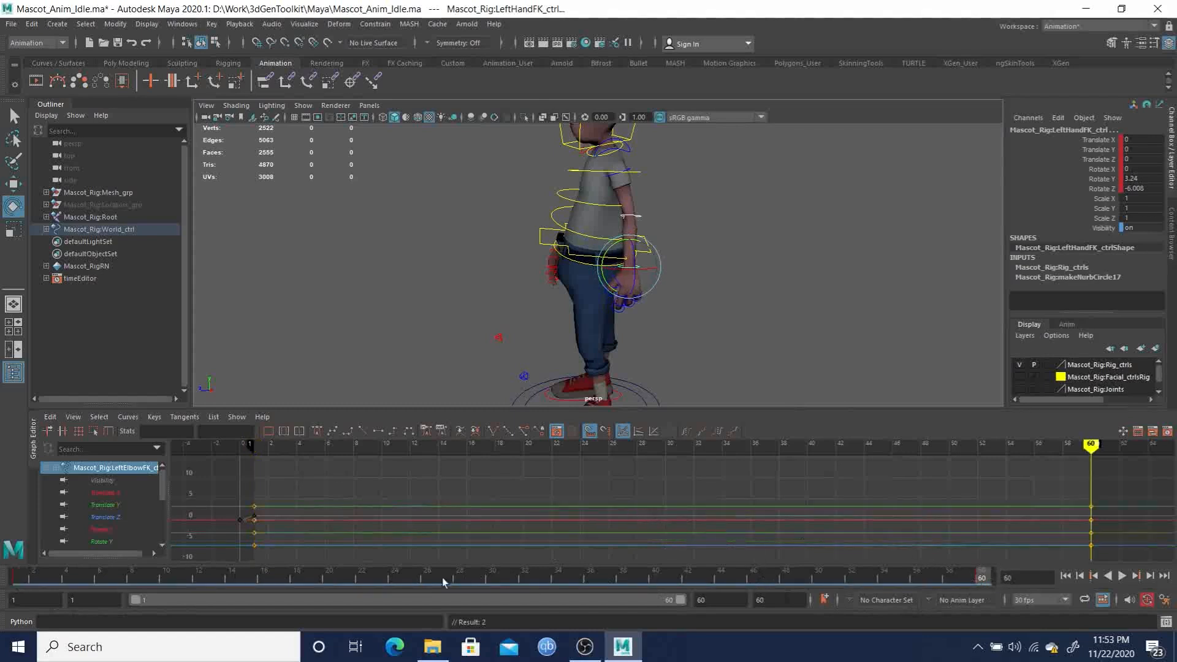
- Rotate the left elbow and hand controls the opposite way at frame 32, the hand to about -3.89 in Rotate Y, and key them
left_click(16, 576)
key("alt+v")
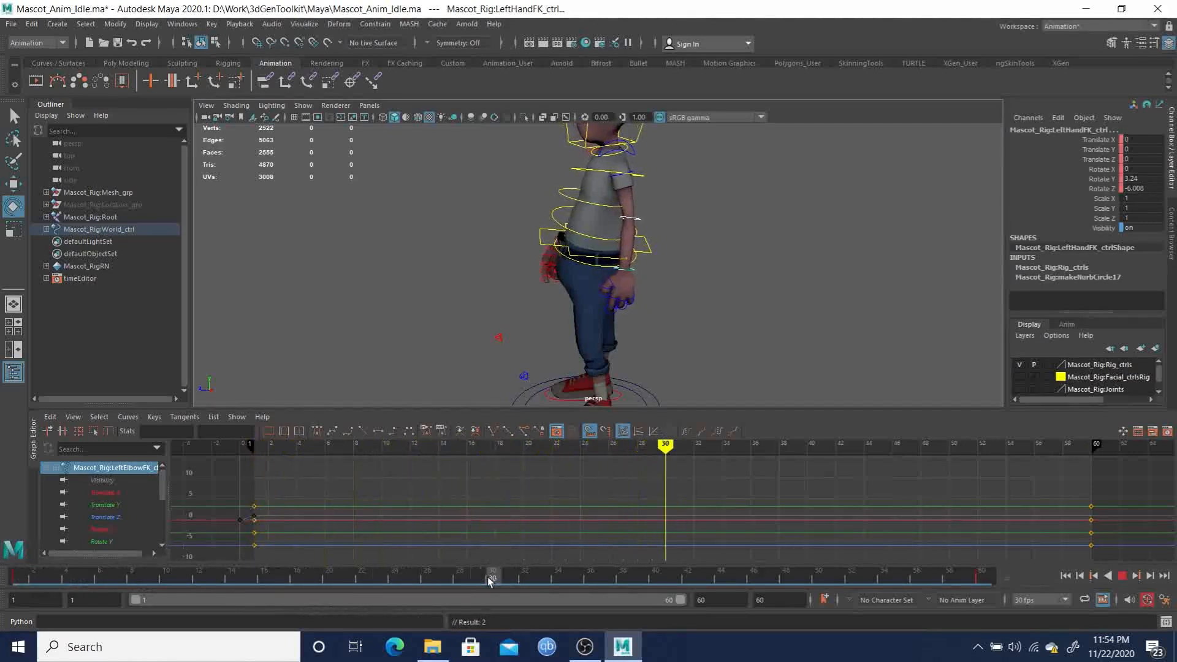
left_click_drag(499, 579, 534, 580)
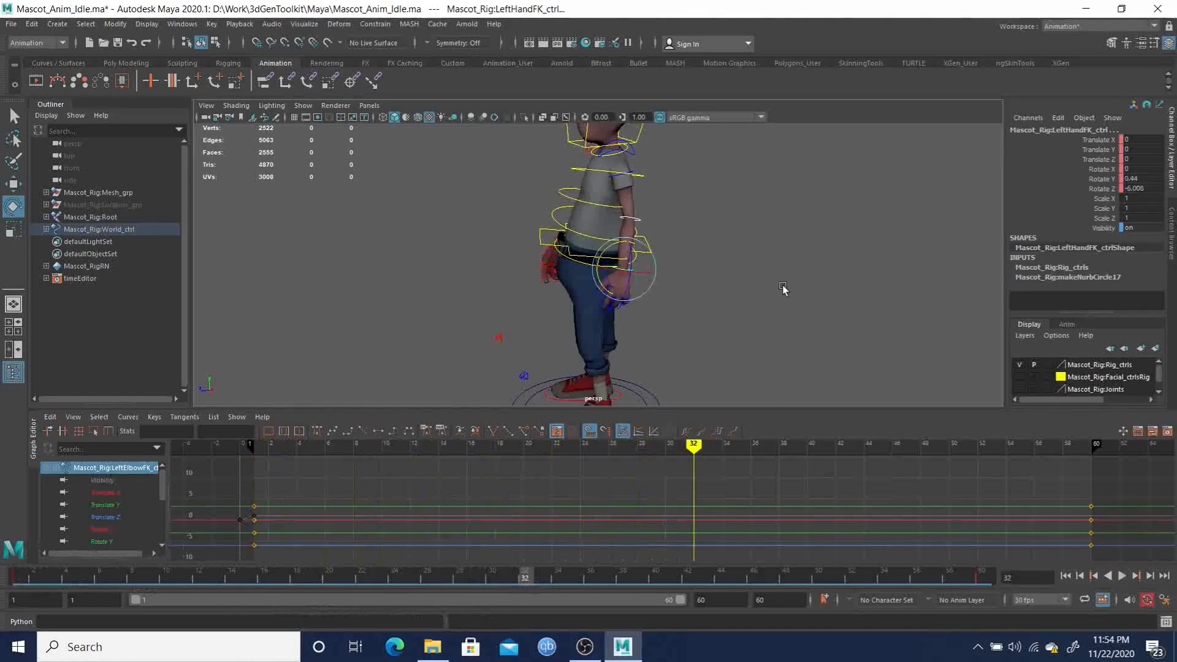
middle_click_drag(780, 288, 778, 293)
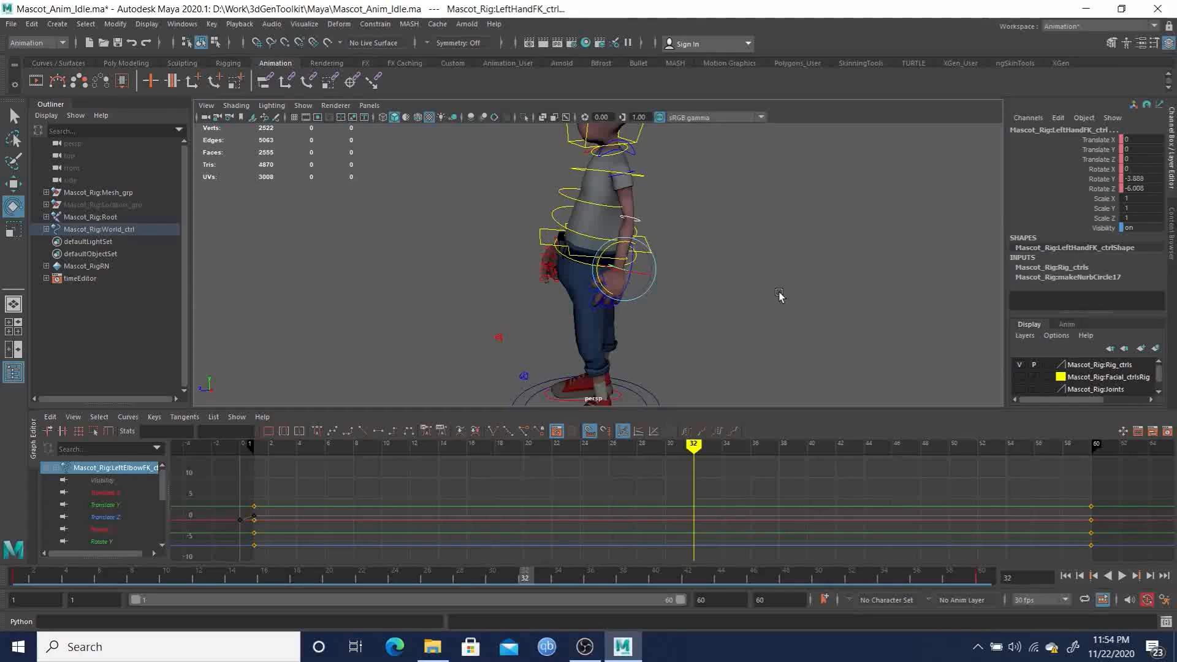
key("s")
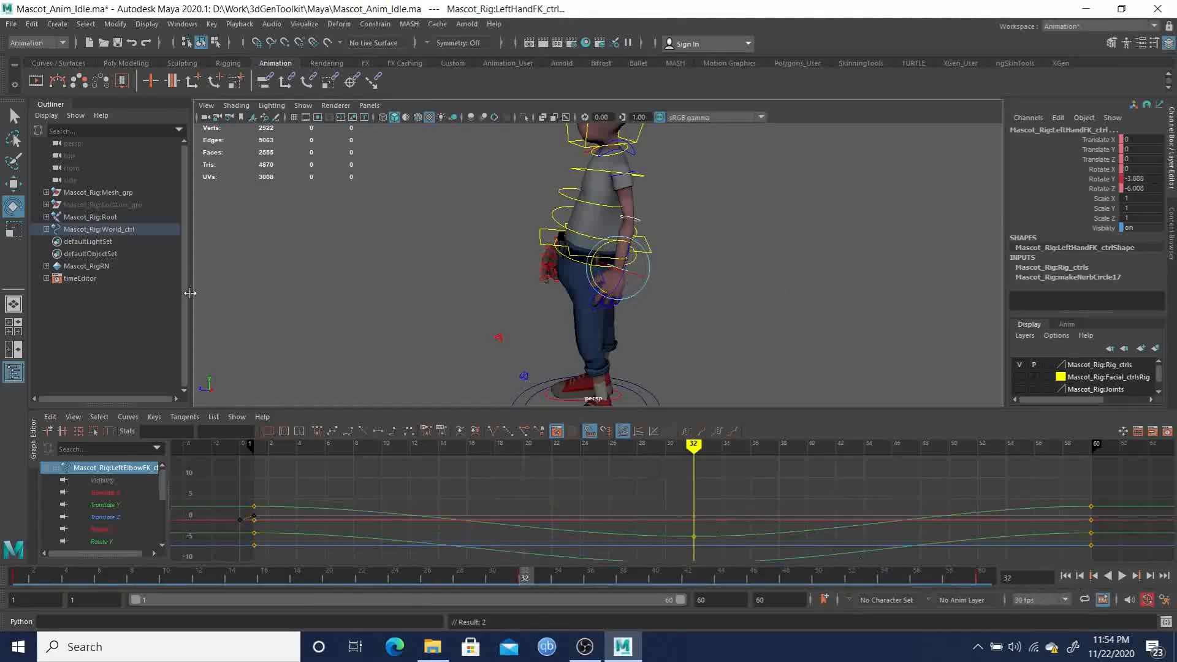
key("q")
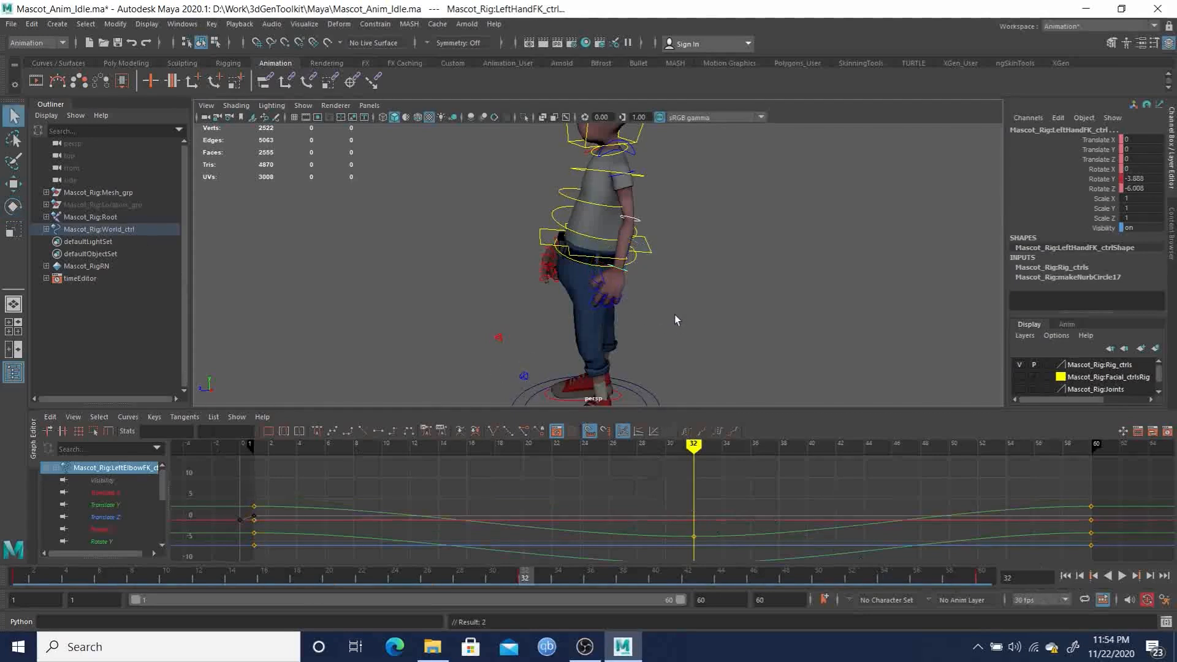
- Cycle the left hand FK control's curves beyond the keyed range and shift all their keys two frames later
left_click(627, 270)
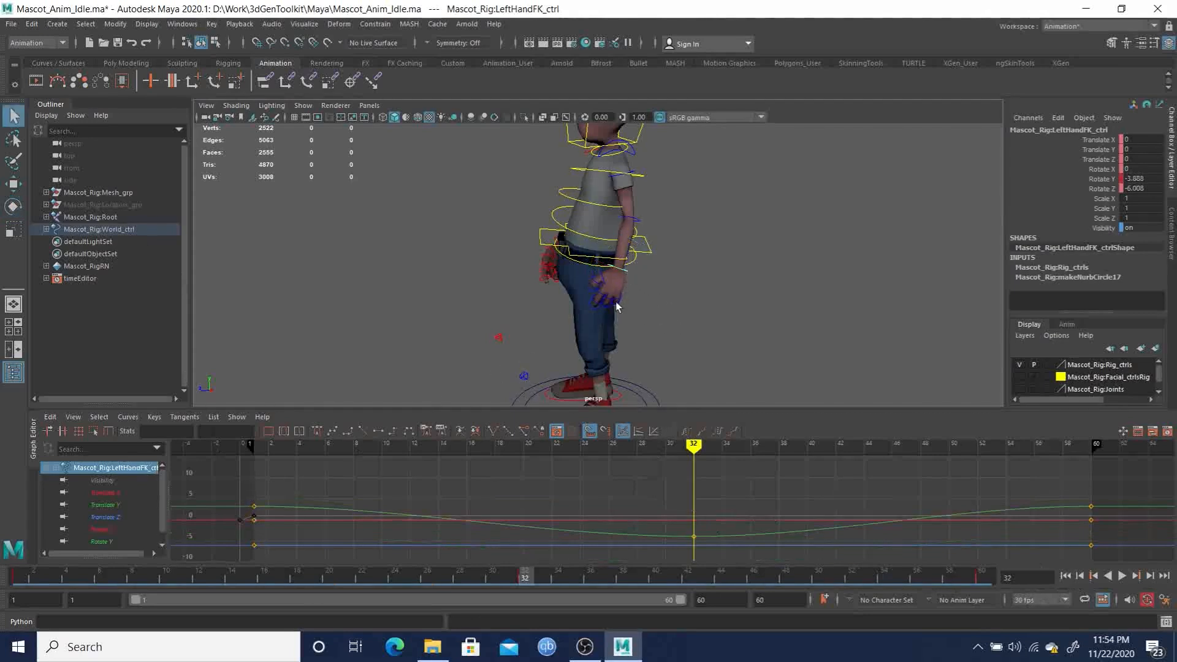
left_click(689, 433)
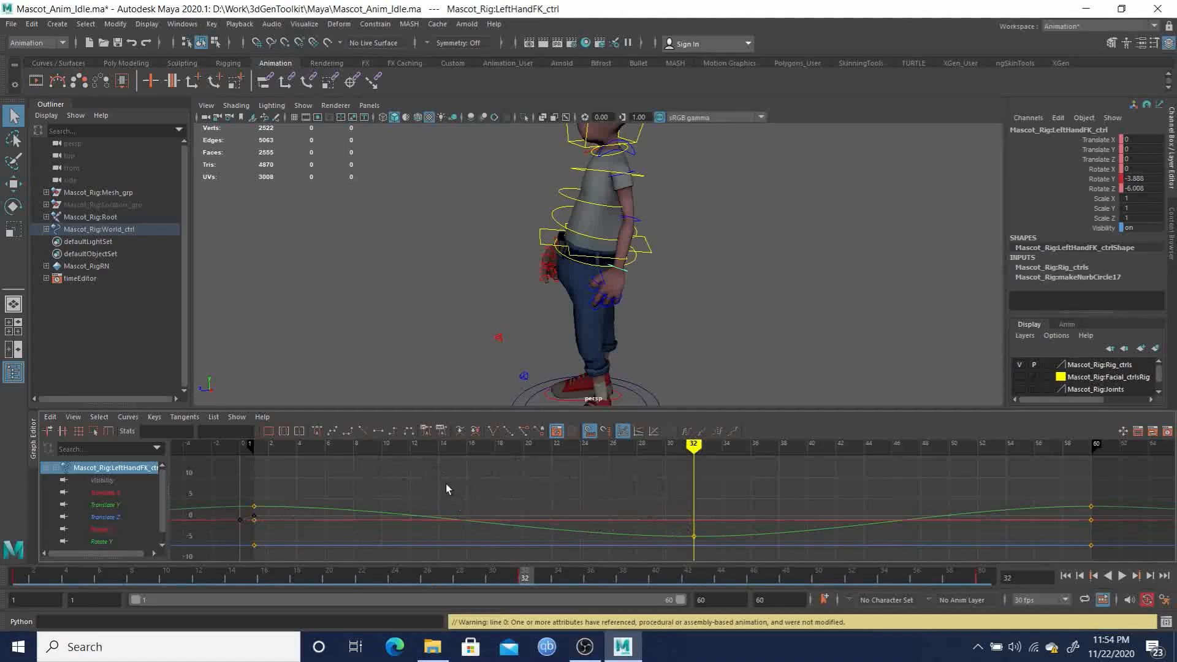
left_click_drag(465, 579, 466, 579)
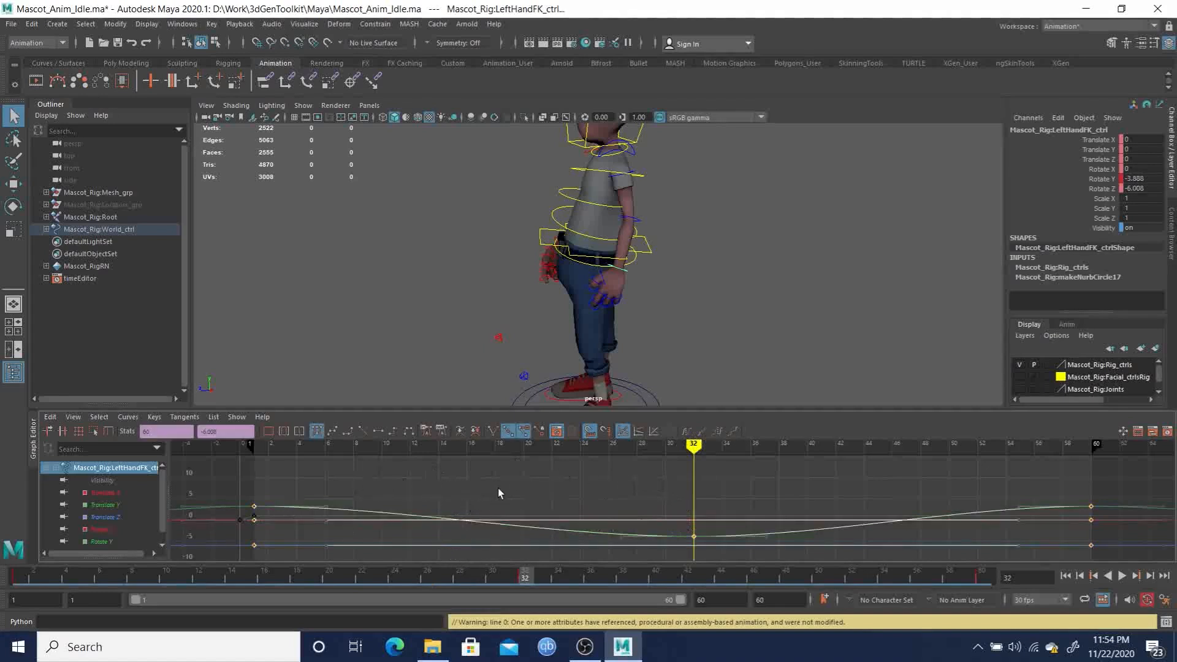
middle_click_drag(515, 496, 542, 495)
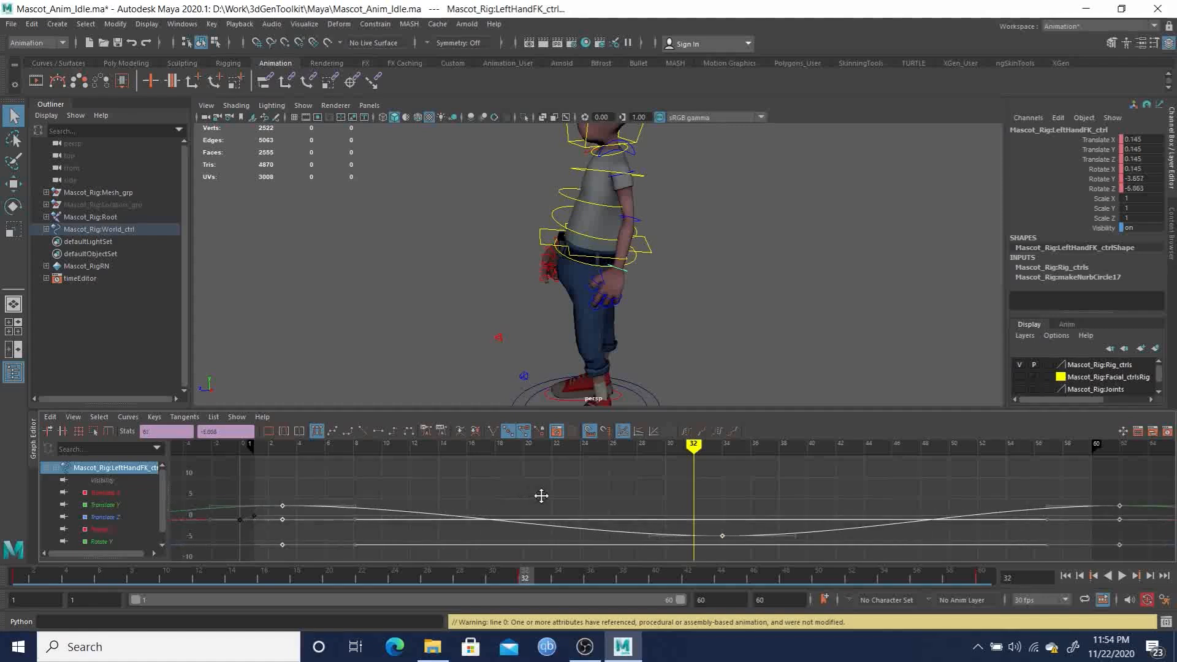
- Play the animation from frame 1 and slide all left hand keys in time until the first sits at about frame 17
left_click(1064, 576)
left_click(1121, 577)
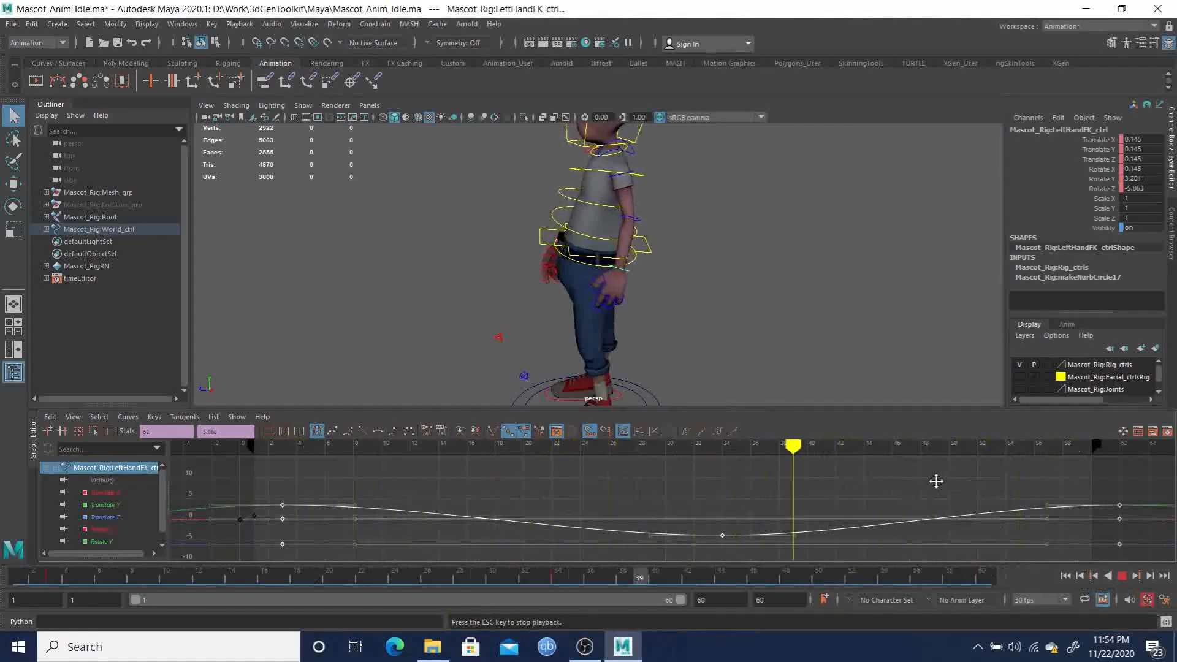
key("ctrl+z")
middle_click_drag(987, 483, 918, 483, "shift")
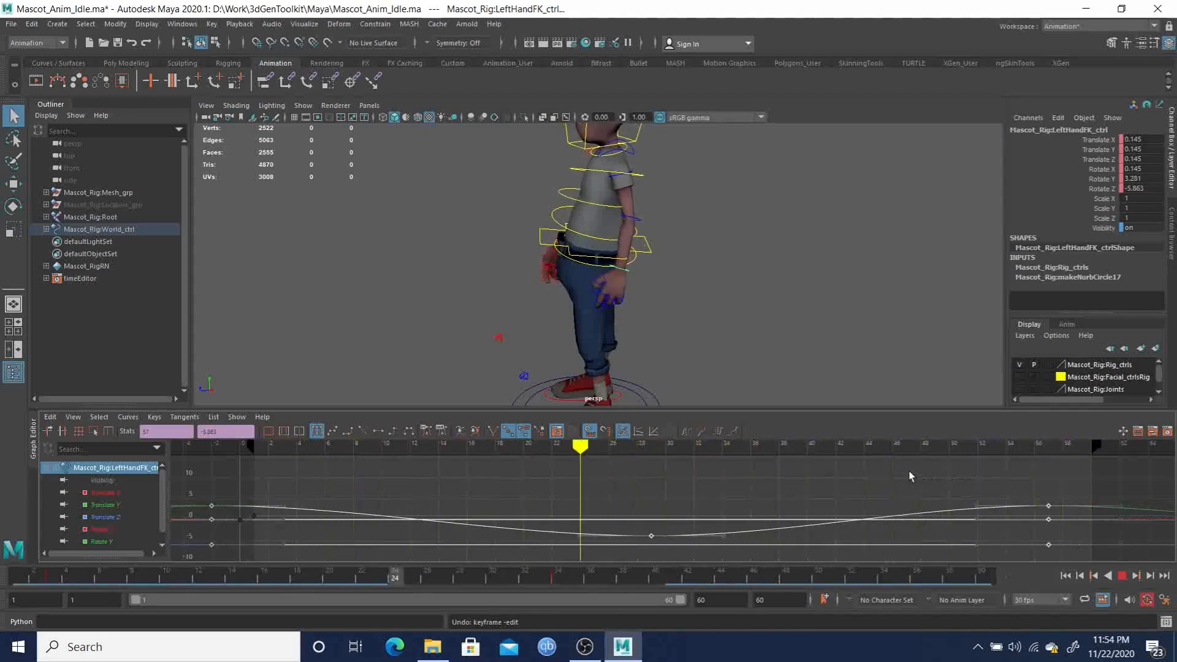
middle_click_drag(885, 489, 1042, 478, "shift")
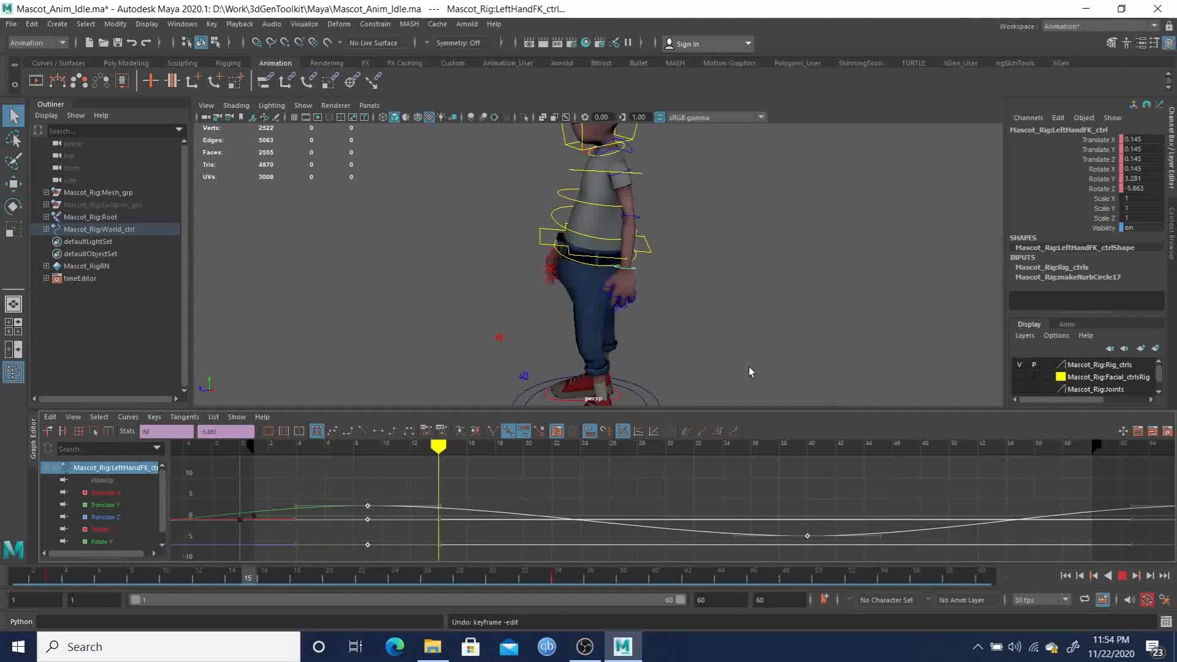
left_click_drag(776, 351, 601, 303, "alt")
middle_click_drag(678, 488, 778, 486, "alt")
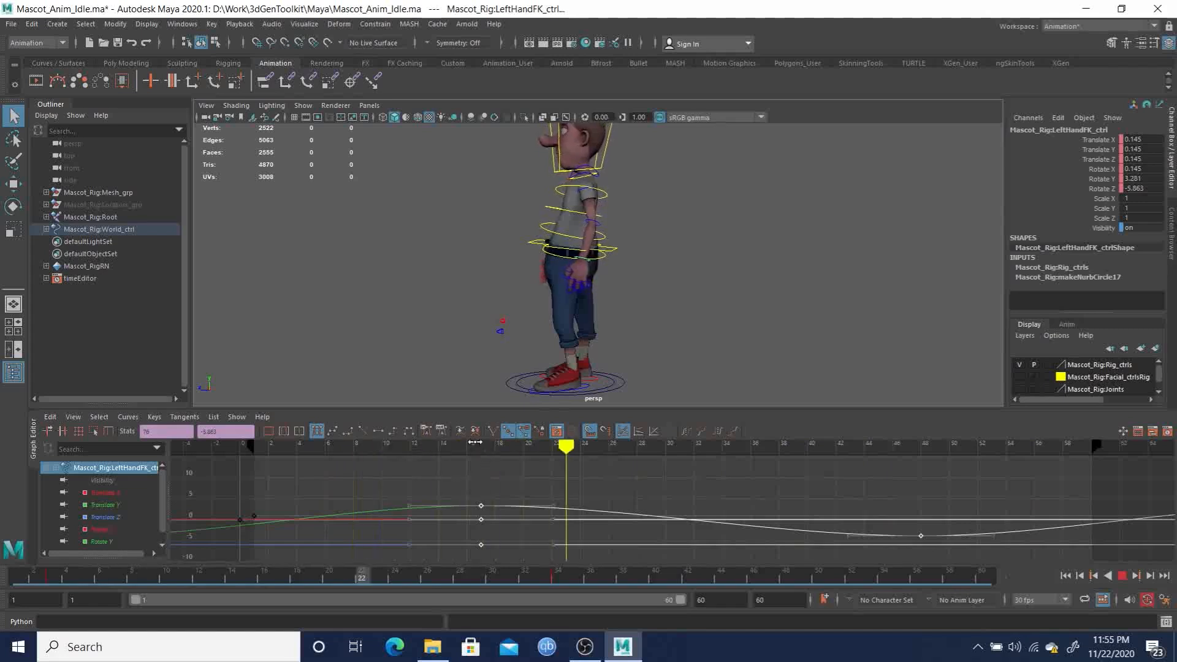
- Stop playback and select the right elbow and right hand FK controls together for rotating
left_click_drag(699, 284, 683, 341, "alt")
scroll(680, 341, "up", 4)
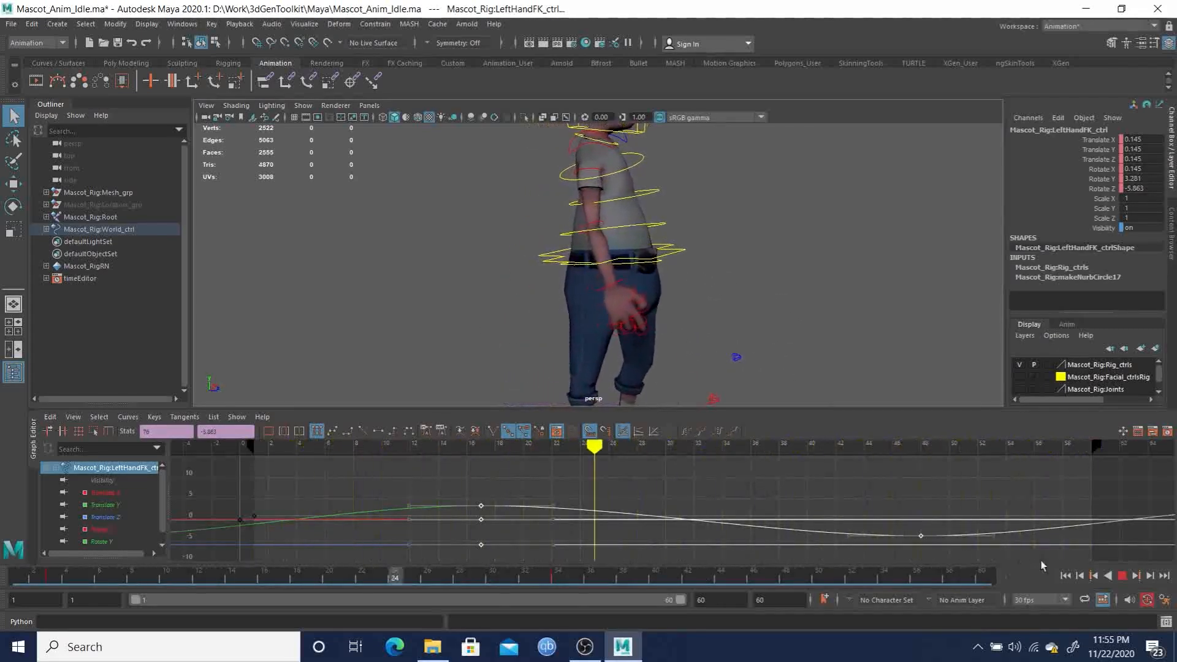
left_click(1121, 576)
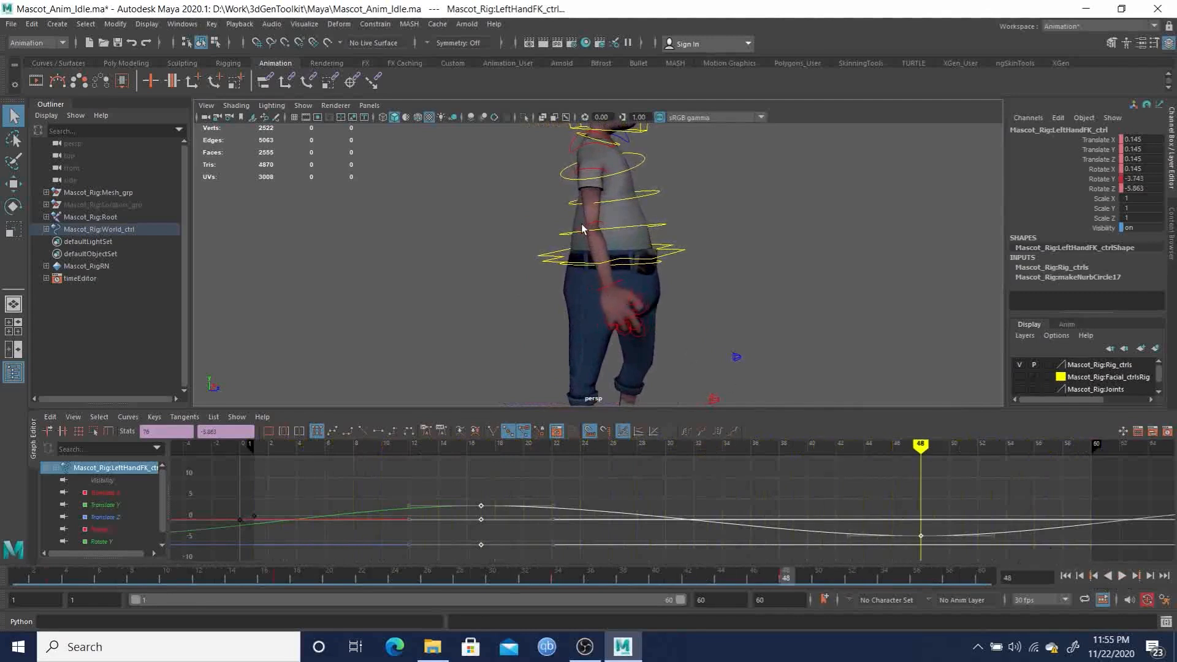
left_click(621, 300)
left_click(604, 334)
key("e")
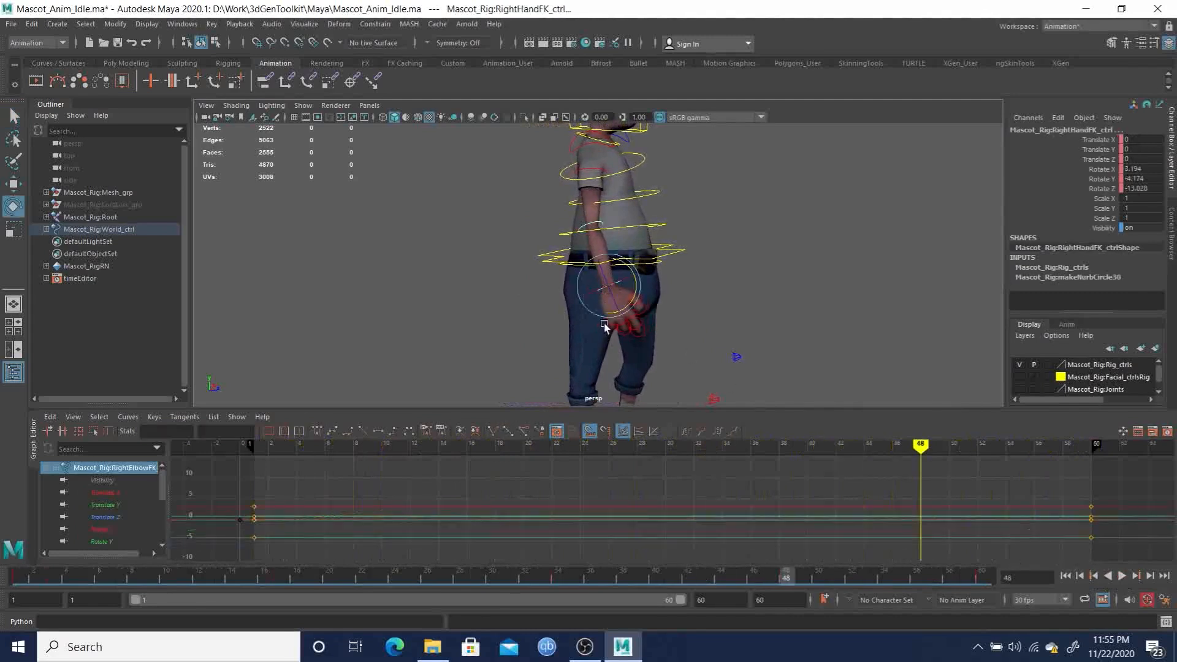
- Rotate the right elbow and hand controls at frame 1, the hand to -6.34 in Rotate Y, and key the same pose at frame 60
left_click_drag(24, 579, 5, 563)
left_click_drag(679, 288, 612, 255, "alt")
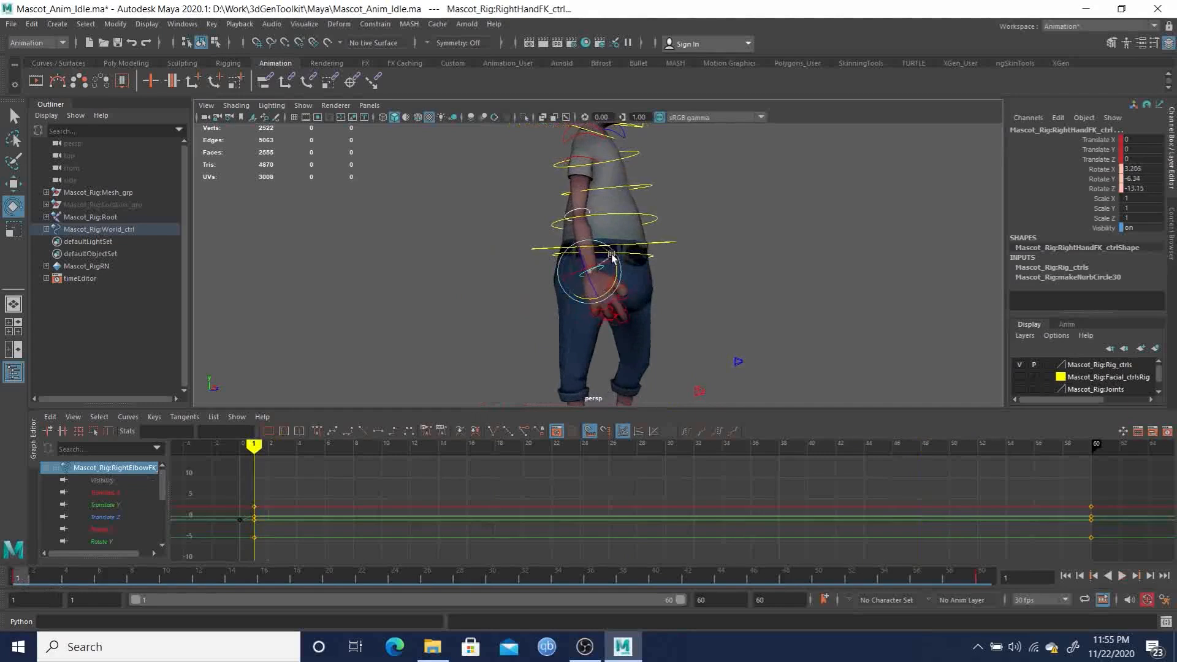
key("s")
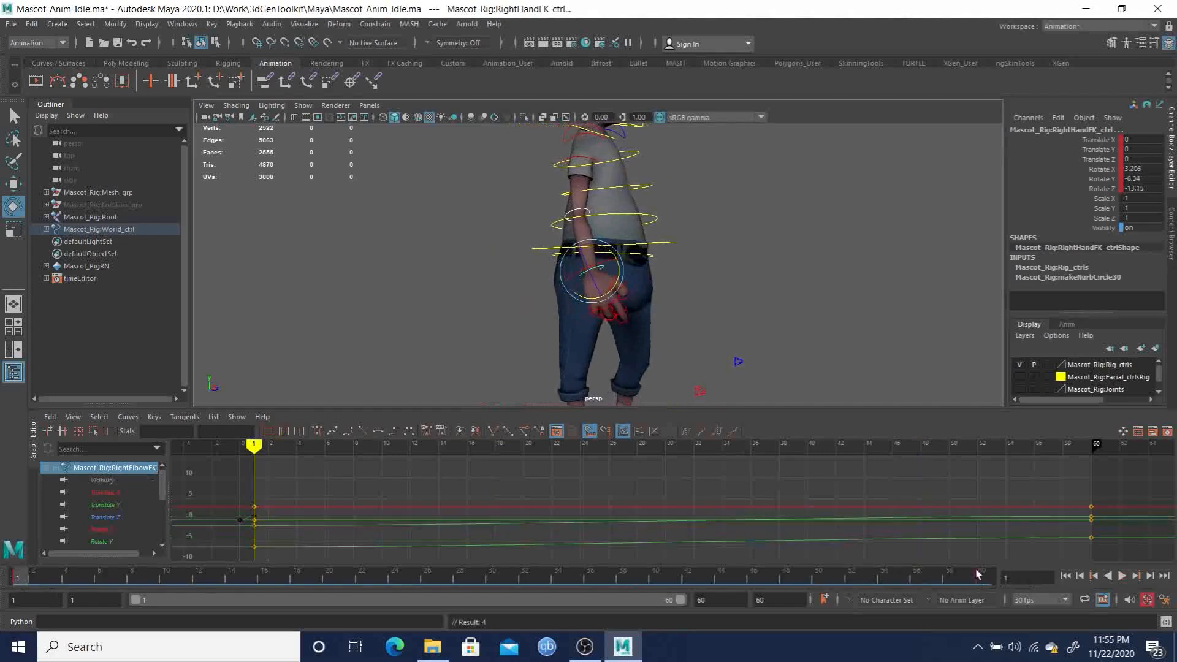
left_click(979, 575)
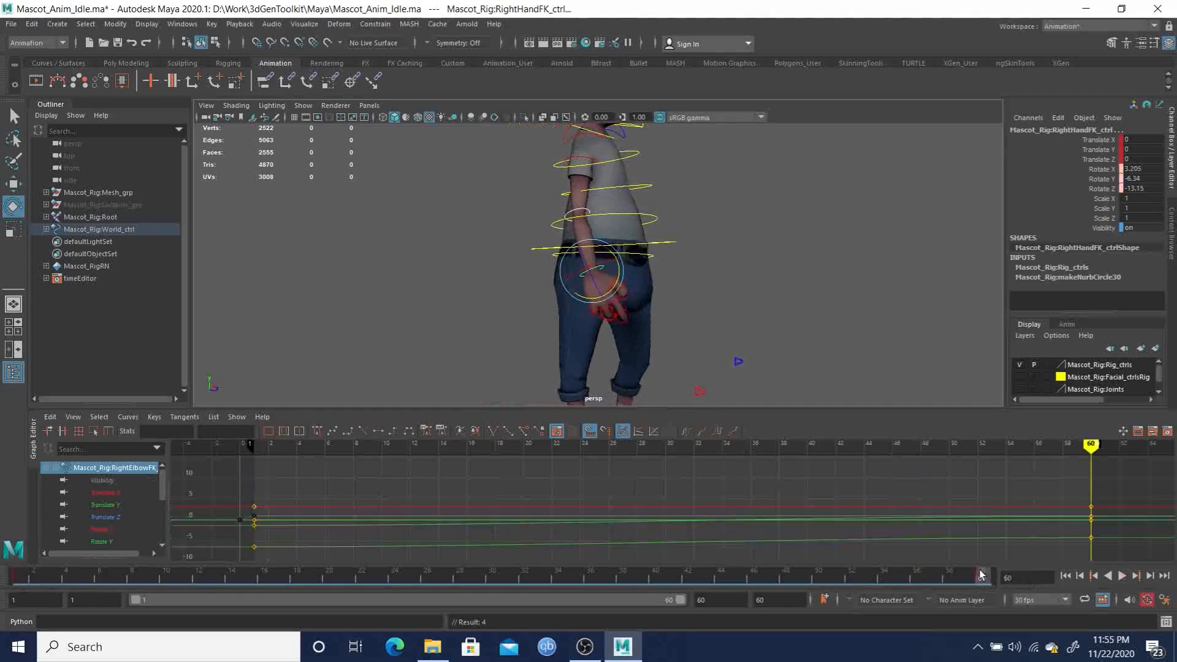
key("s")
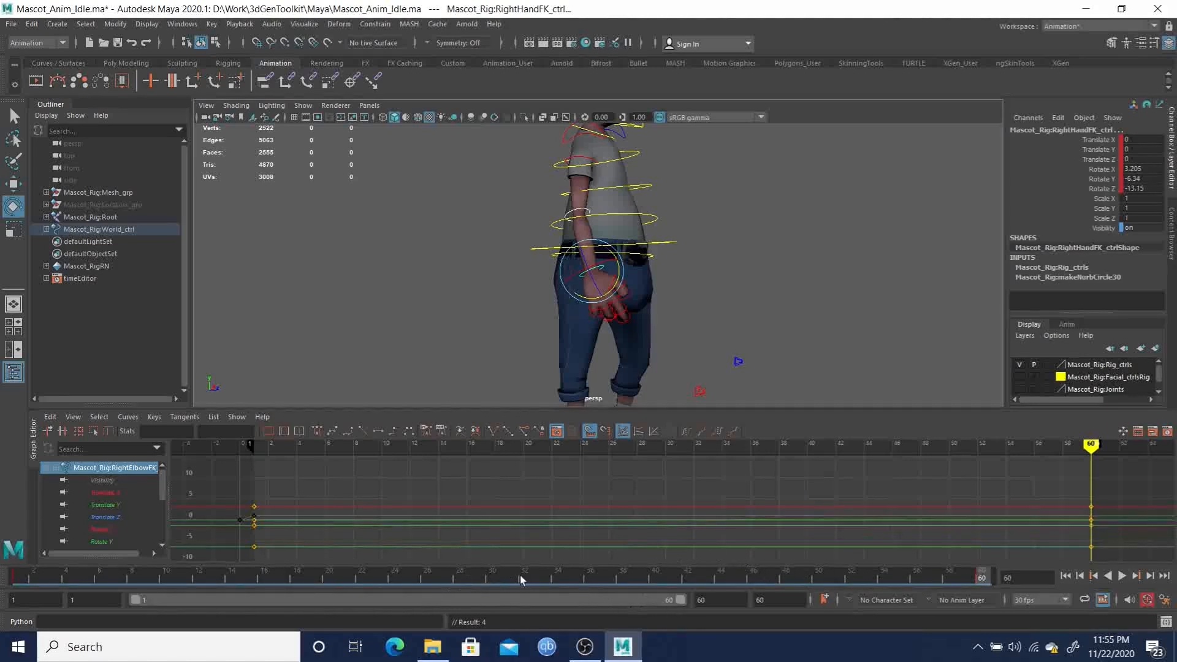
- Rotate the right elbow and hand controls the opposite way at frame 32, the hand to 2.9 in Rotate Y, and key them
key("alt+v")
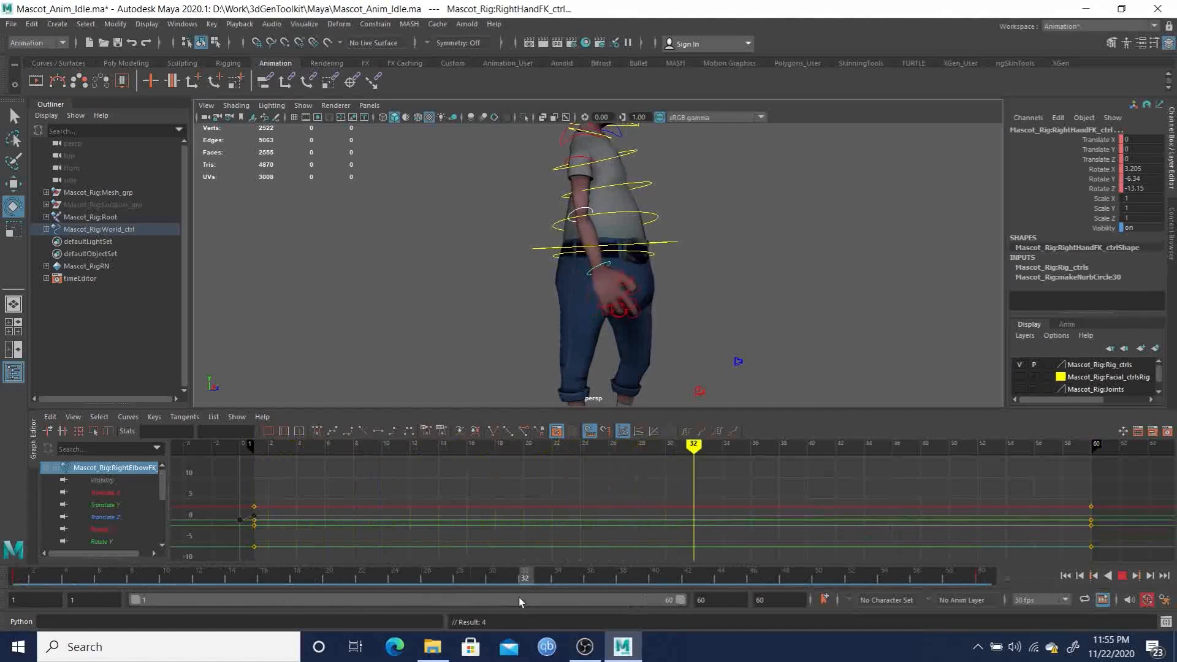
key("alt+v")
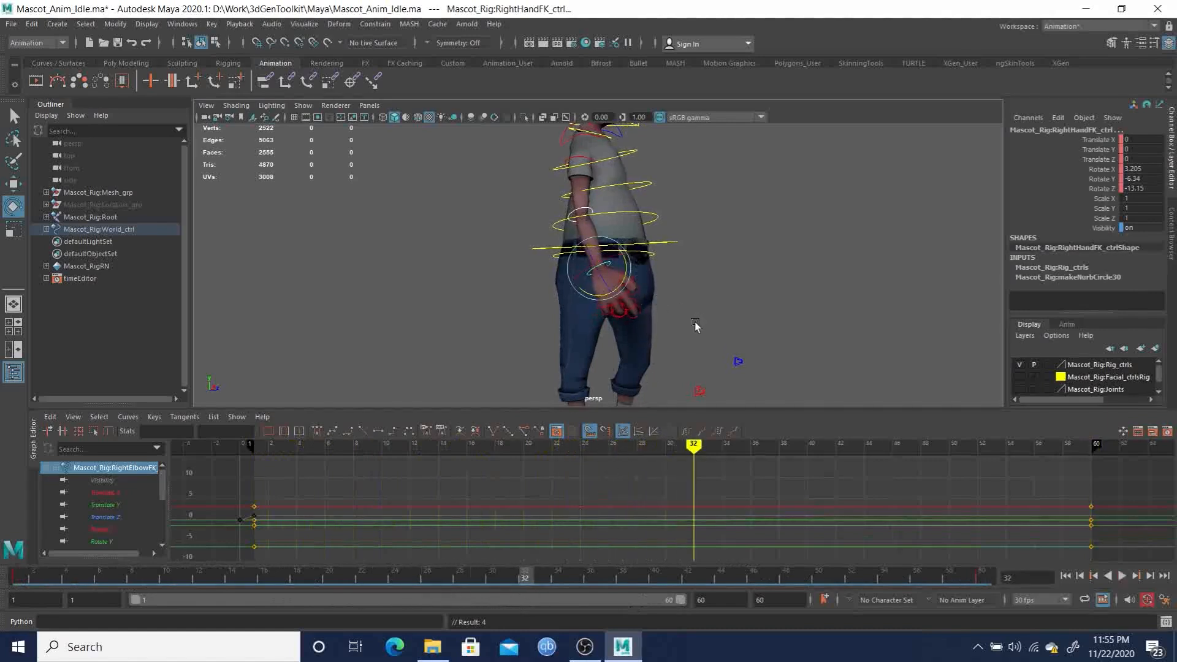
middle_click_drag(693, 330, 685, 347)
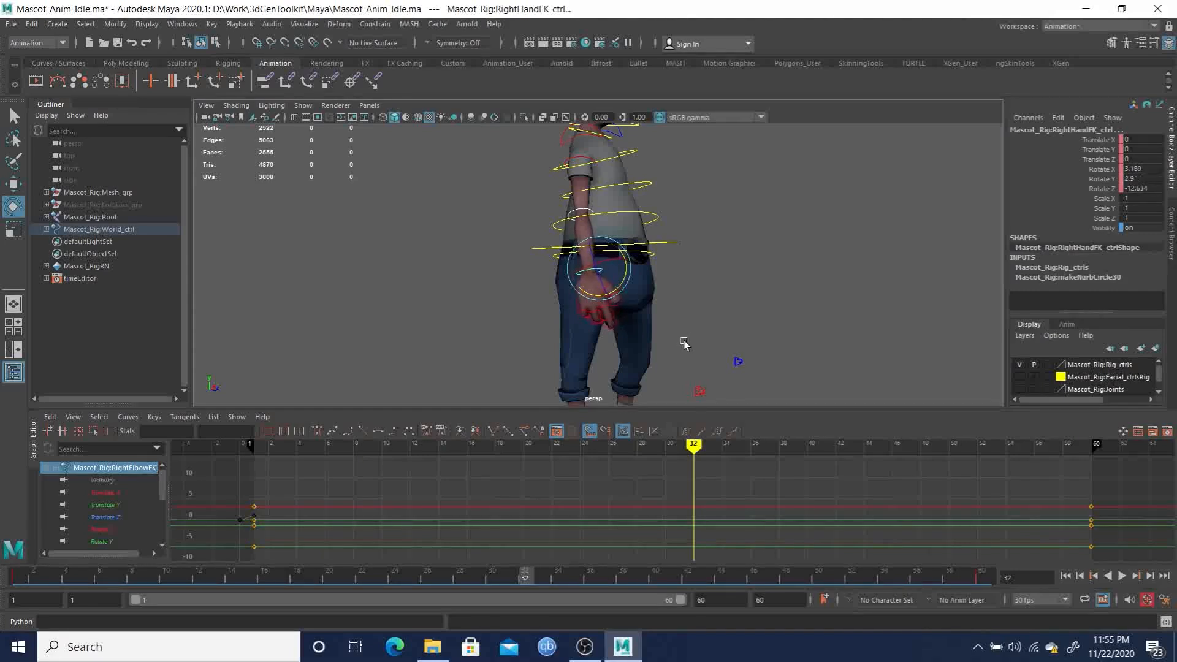
key("s")
- Cycle the right hand FK control's curves beyond the keyed range and shift all their keys about 18 frames earlier
key("q")
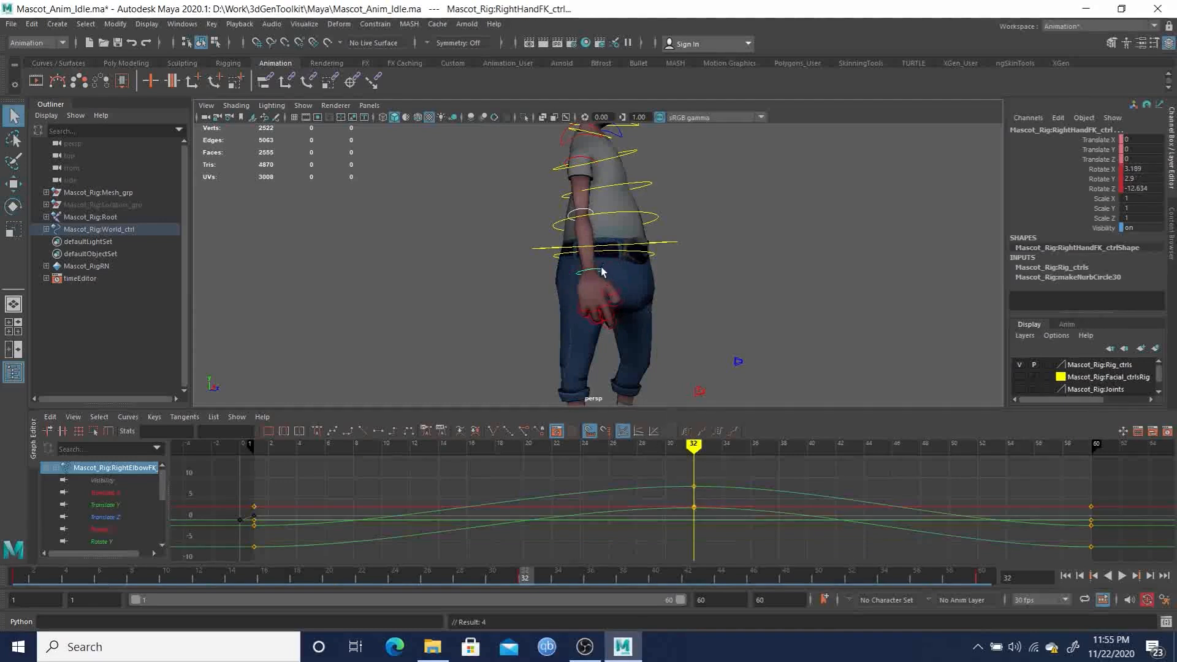
left_click(601, 274)
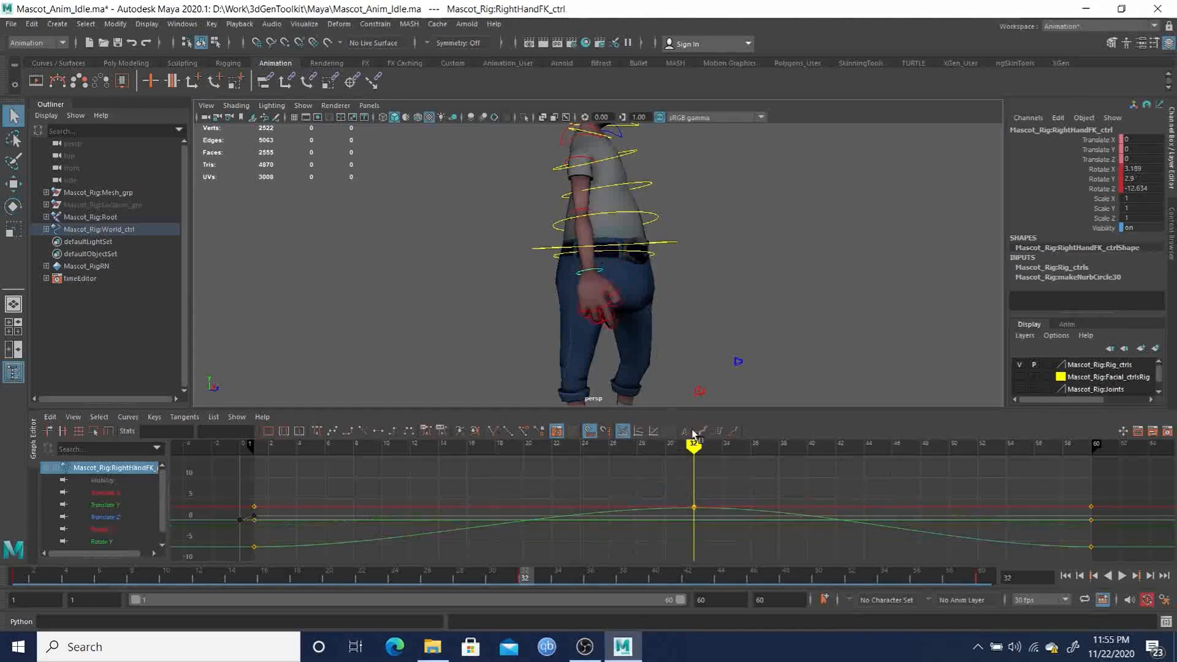
left_click(718, 432)
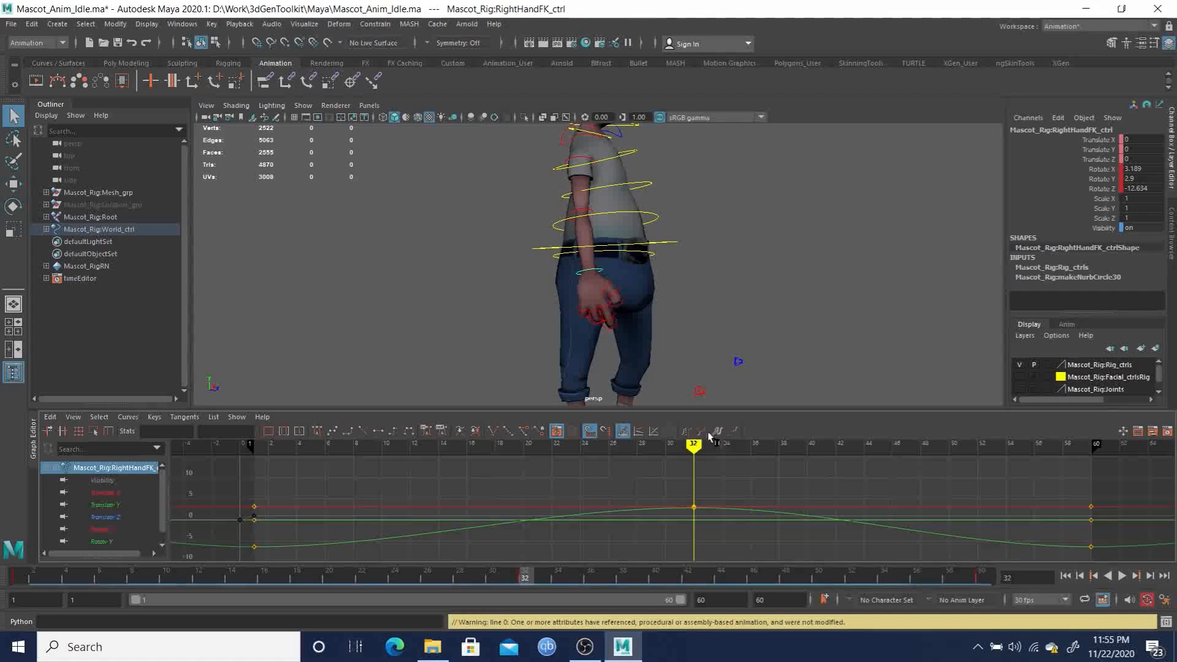
left_click_drag(579, 531, 581, 527)
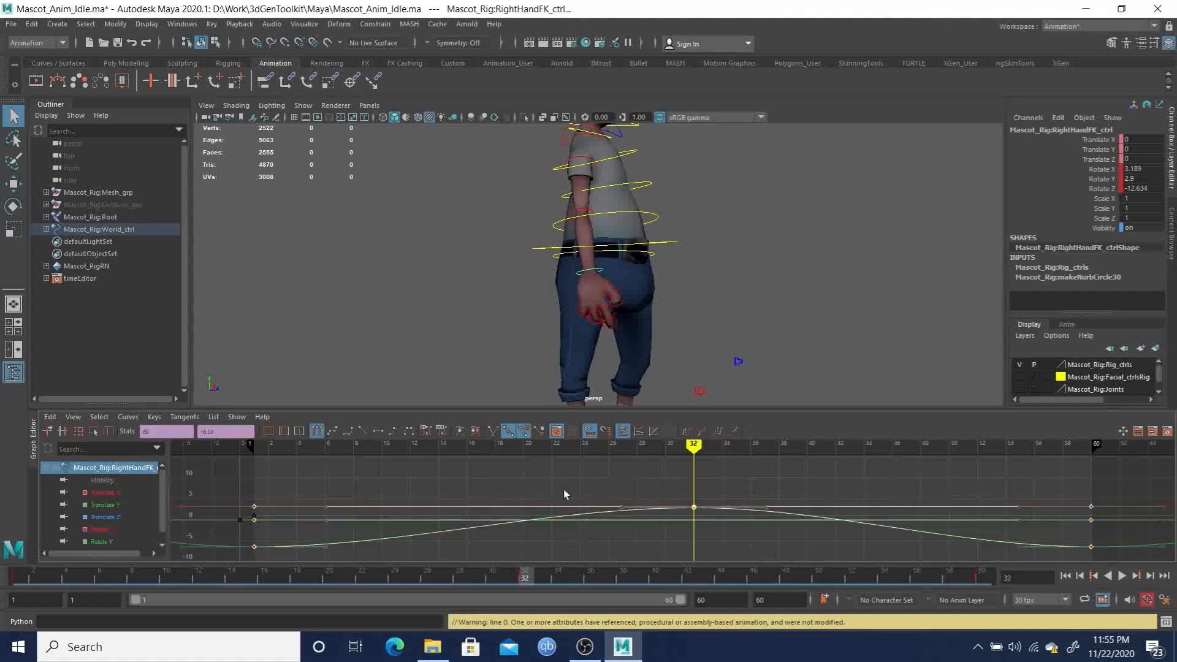
middle_click_drag(619, 476, 360, 470, "shift")
- Play the animation from frame 1 and slide all right hand keys later until the first sits at about frame 13
left_click(1068, 577)
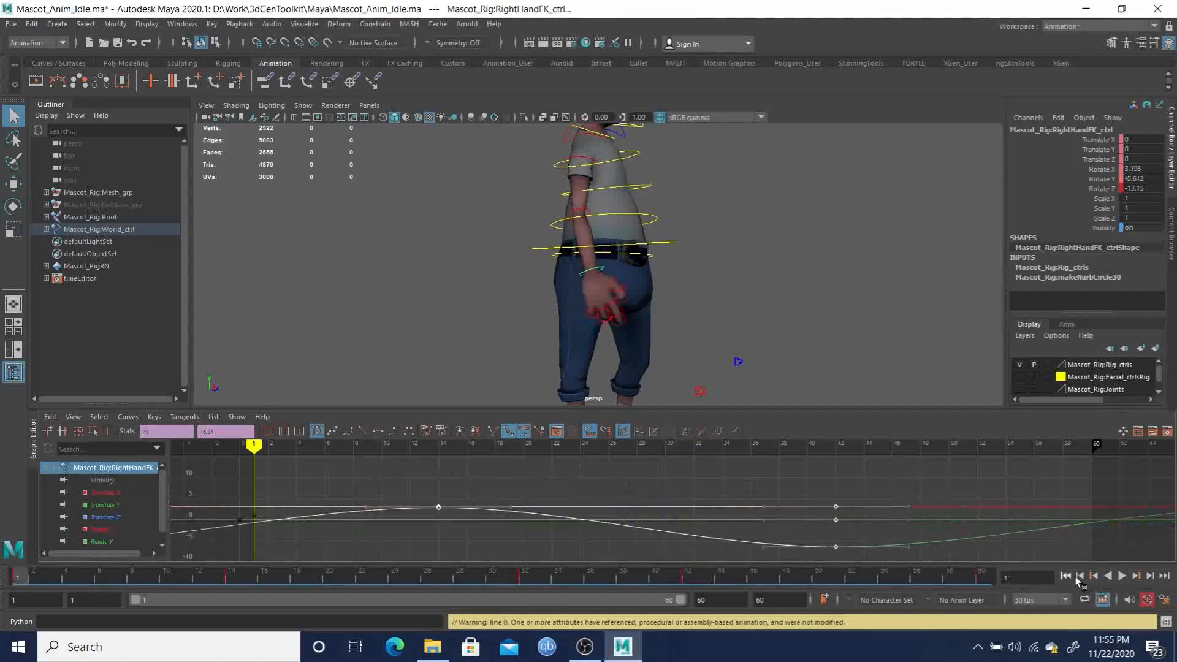
left_click(1122, 576)
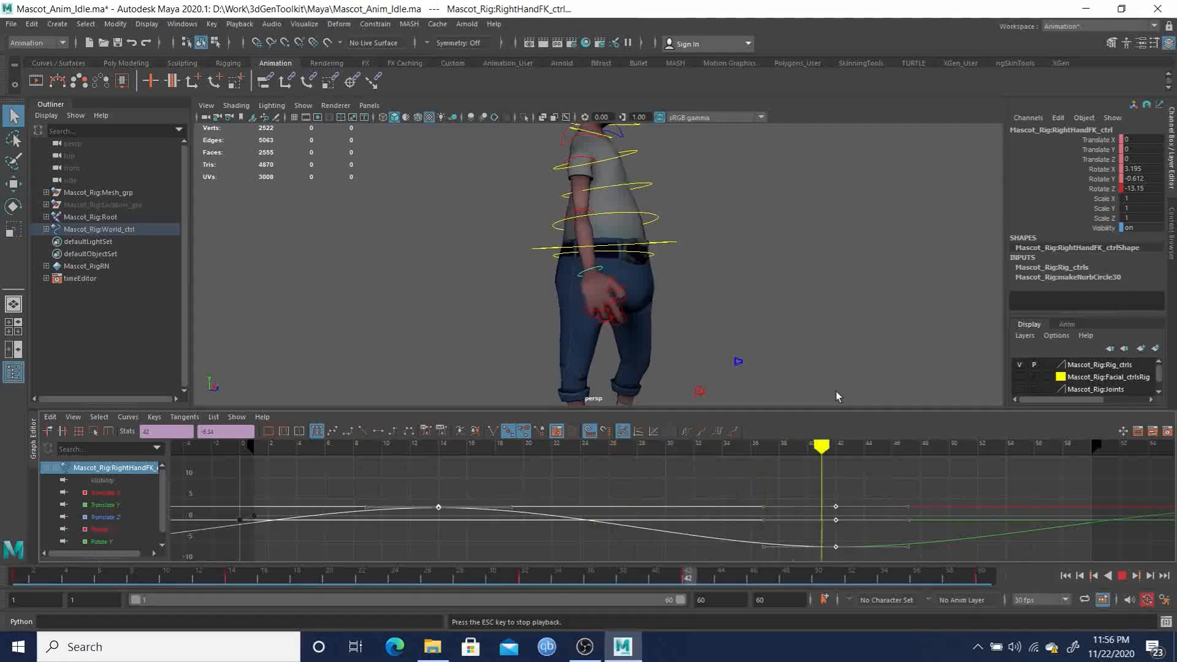
middle_click_drag(797, 466, 992, 466, "shift")
middle_click_drag(668, 473, 829, 471, "shift")
middle_click_drag(609, 466, 674, 470, "shift")
- Review the playing arm and hand motion from the front, both close up and at full figure, and stop playback
left_click_drag(625, 334, 719, 306, "alt")
right_click_drag(661, 295, 613, 296, "alt")
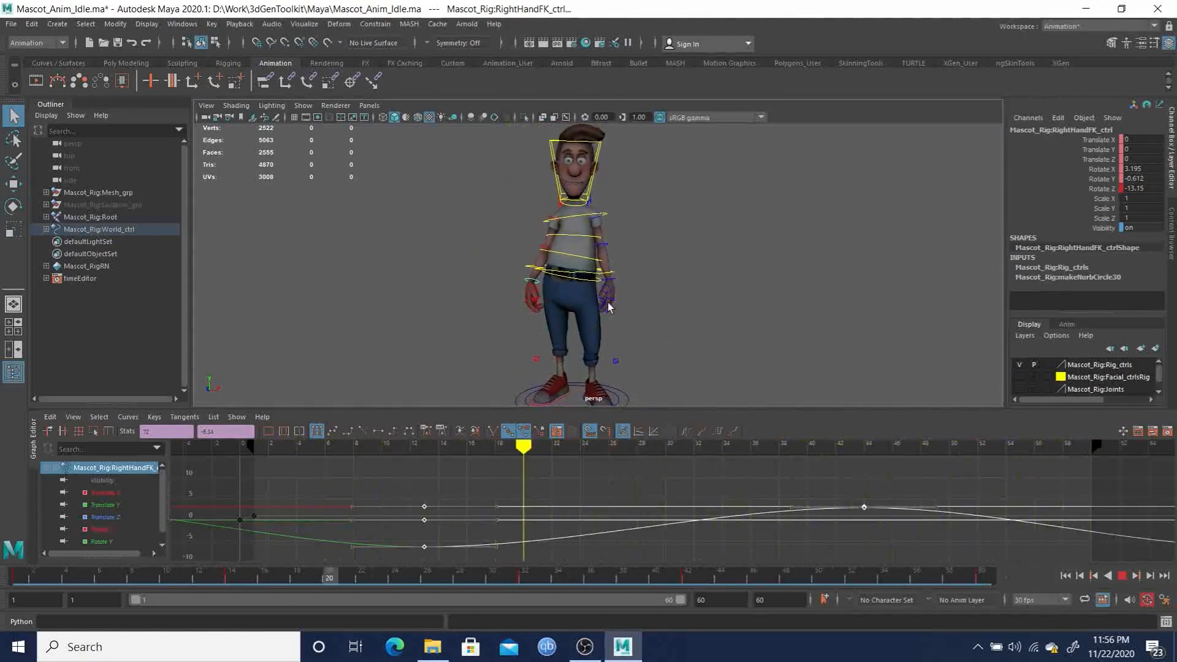
left_click_drag(609, 308, 681, 310, "alt")
right_click_drag(681, 310, 647, 365, "alt")
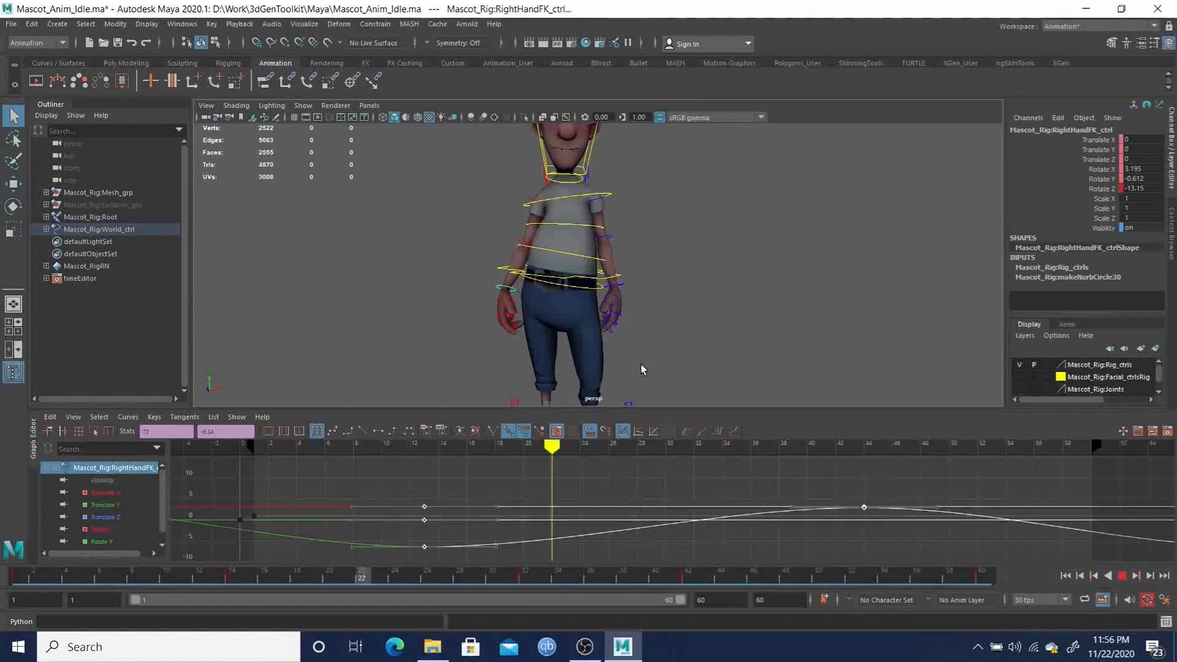
right_click_drag(607, 319, 699, 325, "alt")
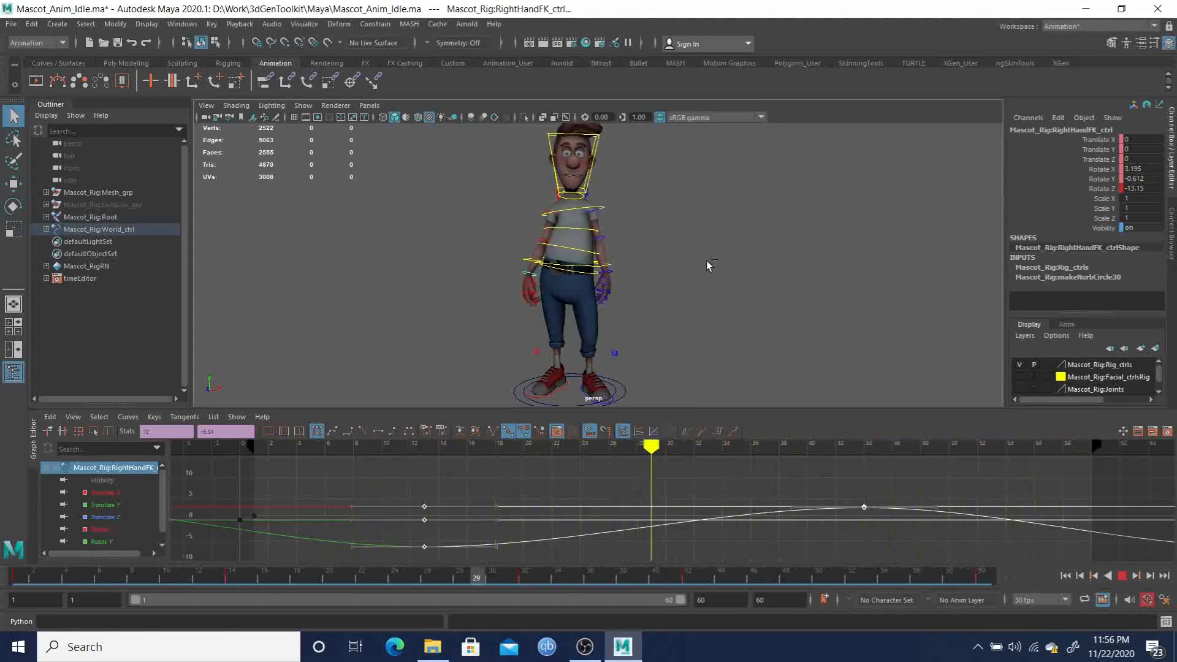
left_click(1123, 575)
key("ctrl+space")
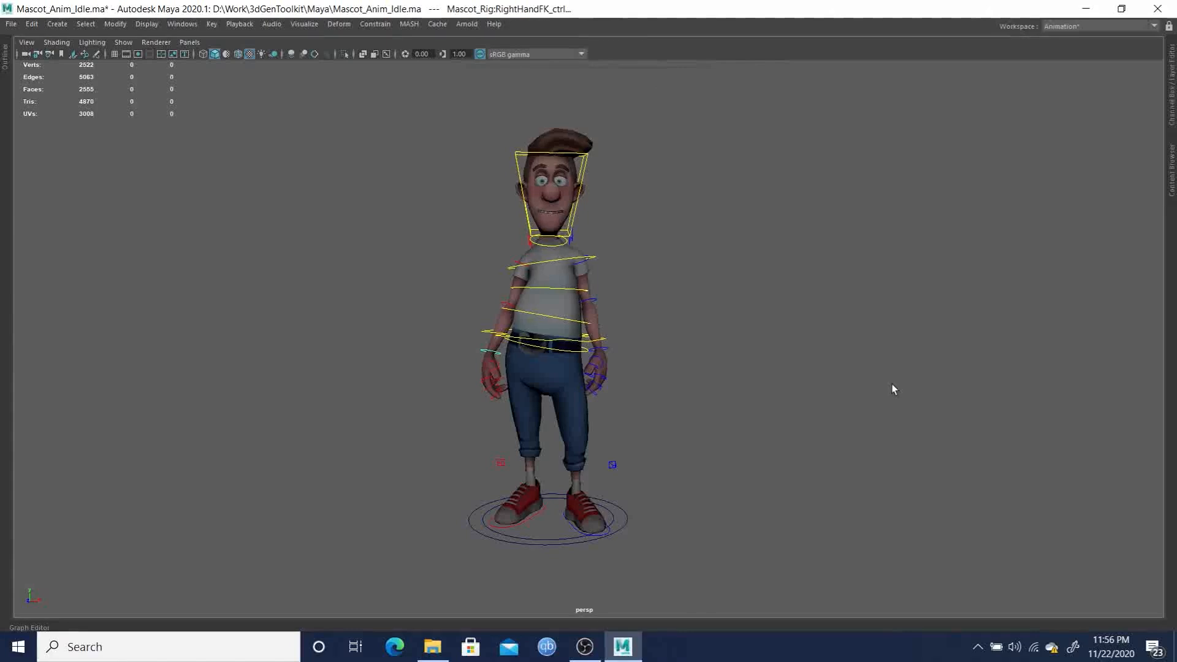
key("ctrl+alt+v")
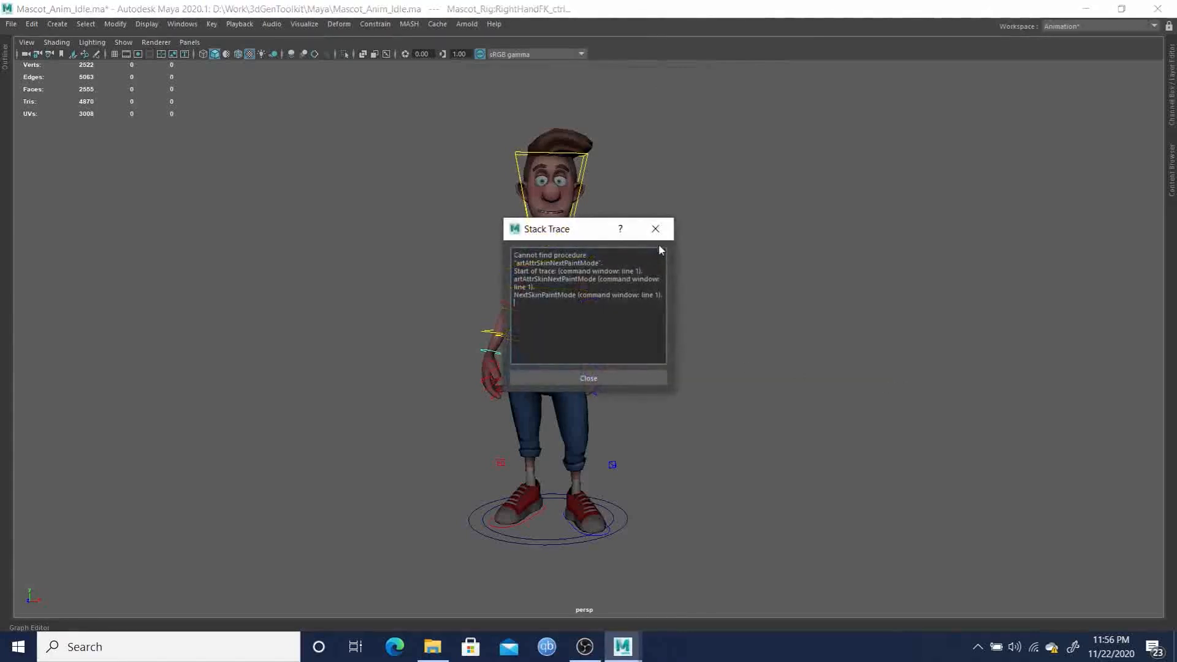
left_click(655, 229)
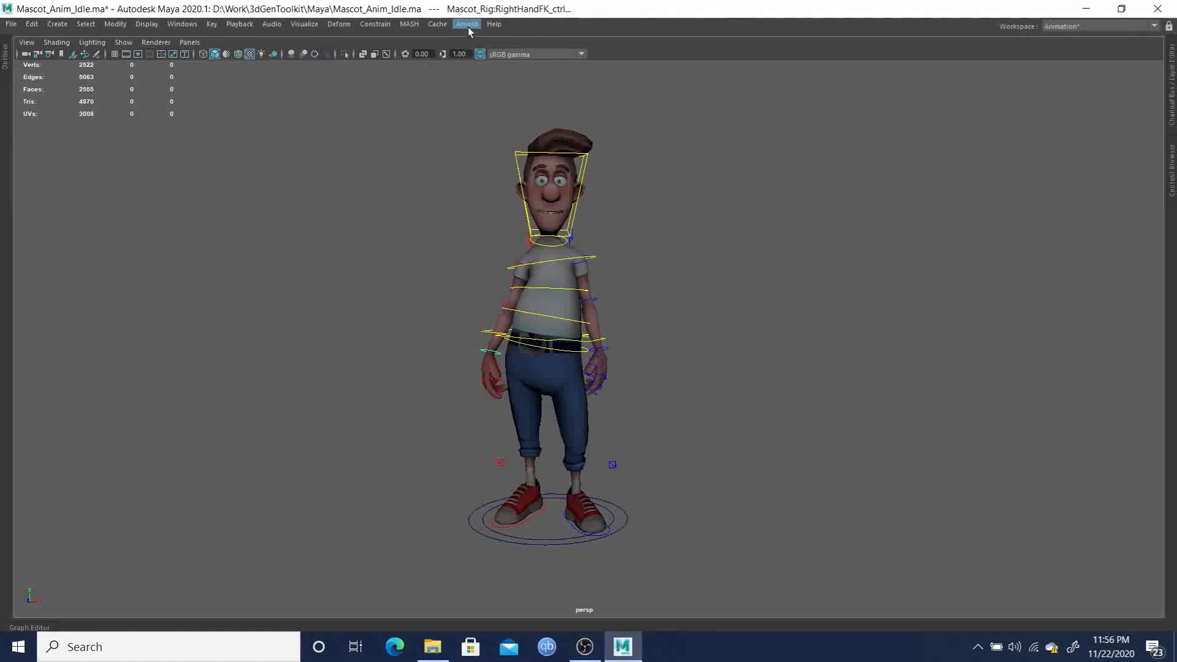
left_click(1085, 26)
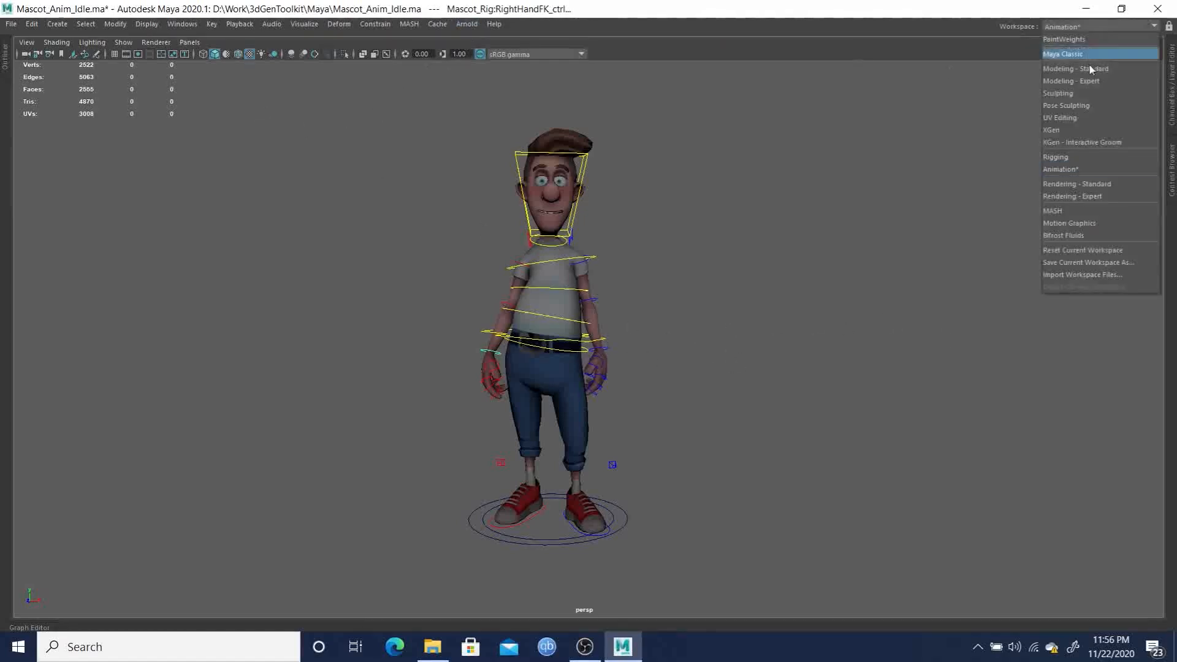
left_click(1084, 172)
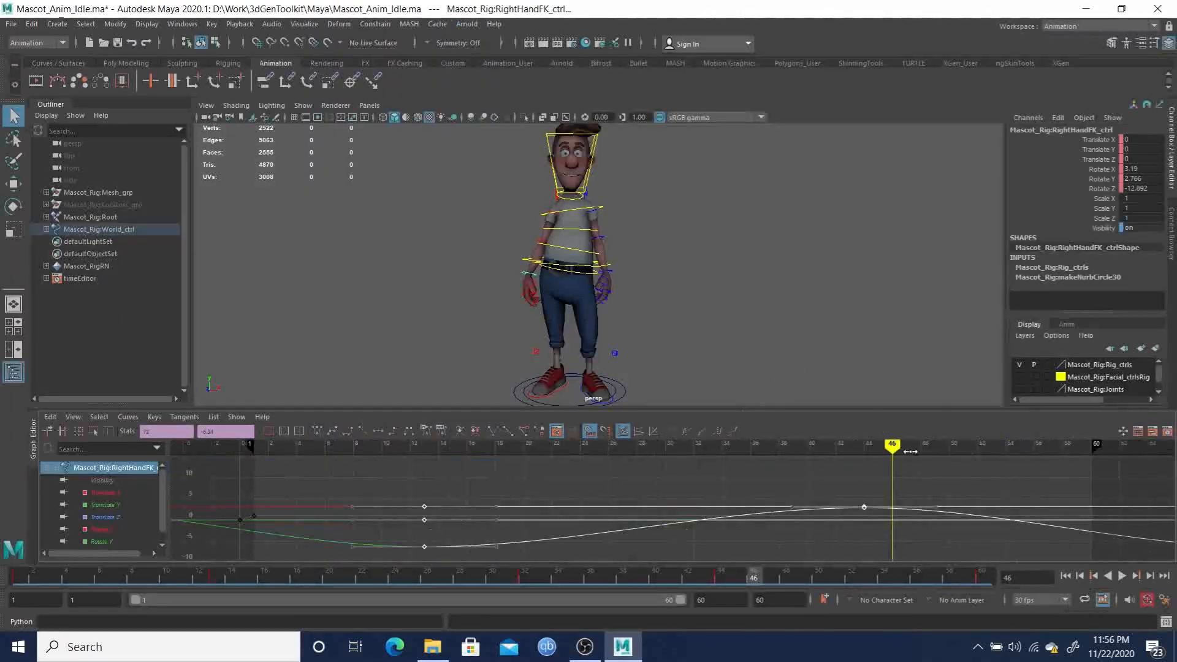
- Switch the workspace to Maya Classic and show the mascot viewport full screen
left_click(1064, 27)
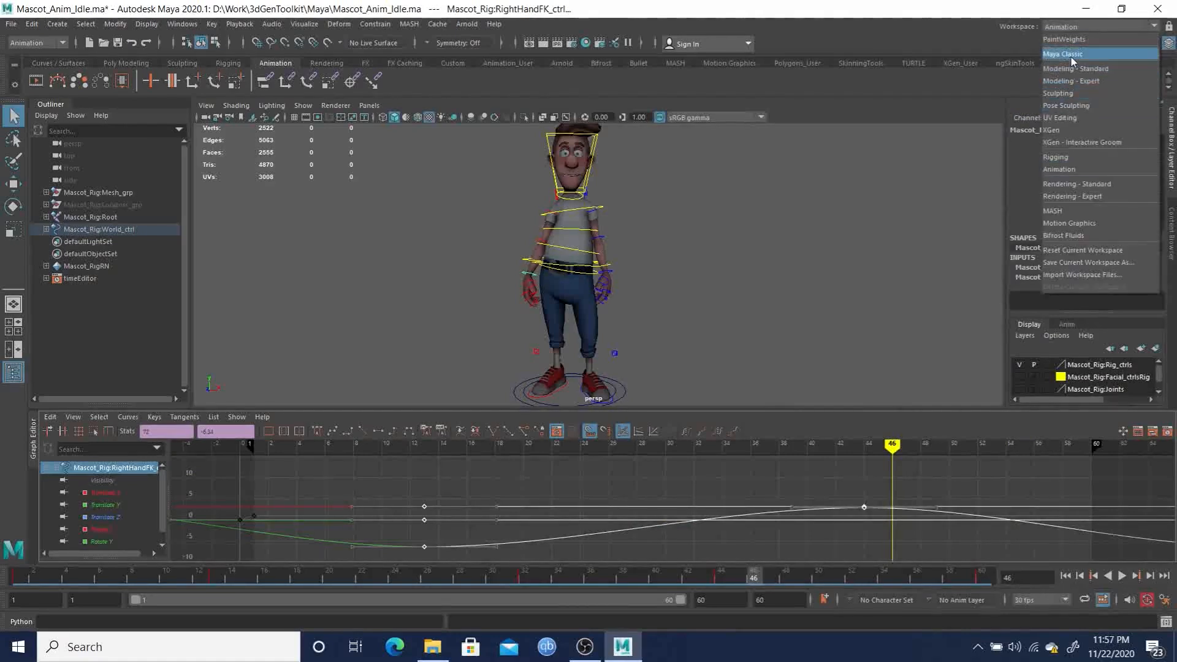
left_click(1064, 54)
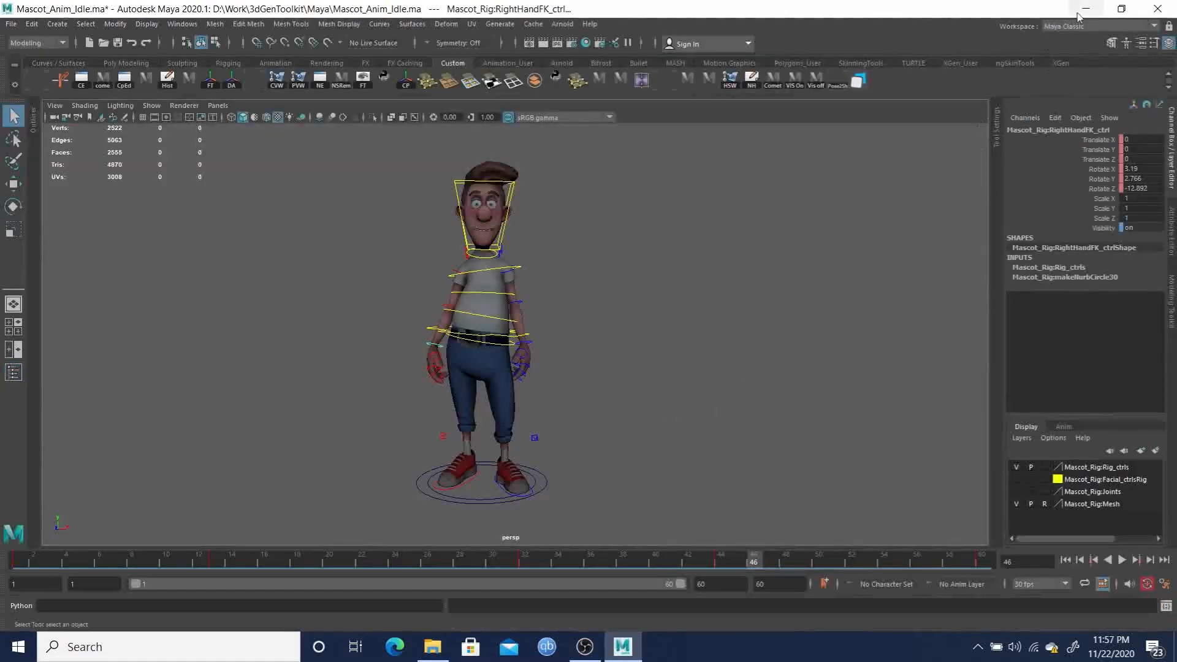
key("ctrl+space")
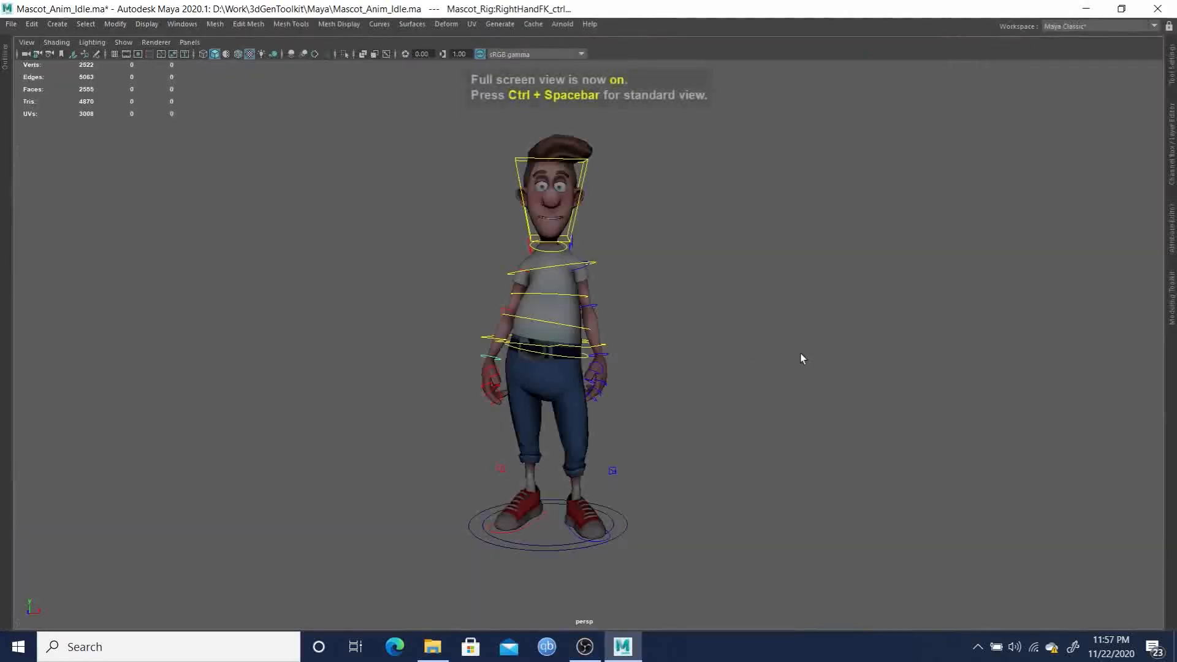
- Turn on the Time Slider in the full screen layout
left_click(181, 27)
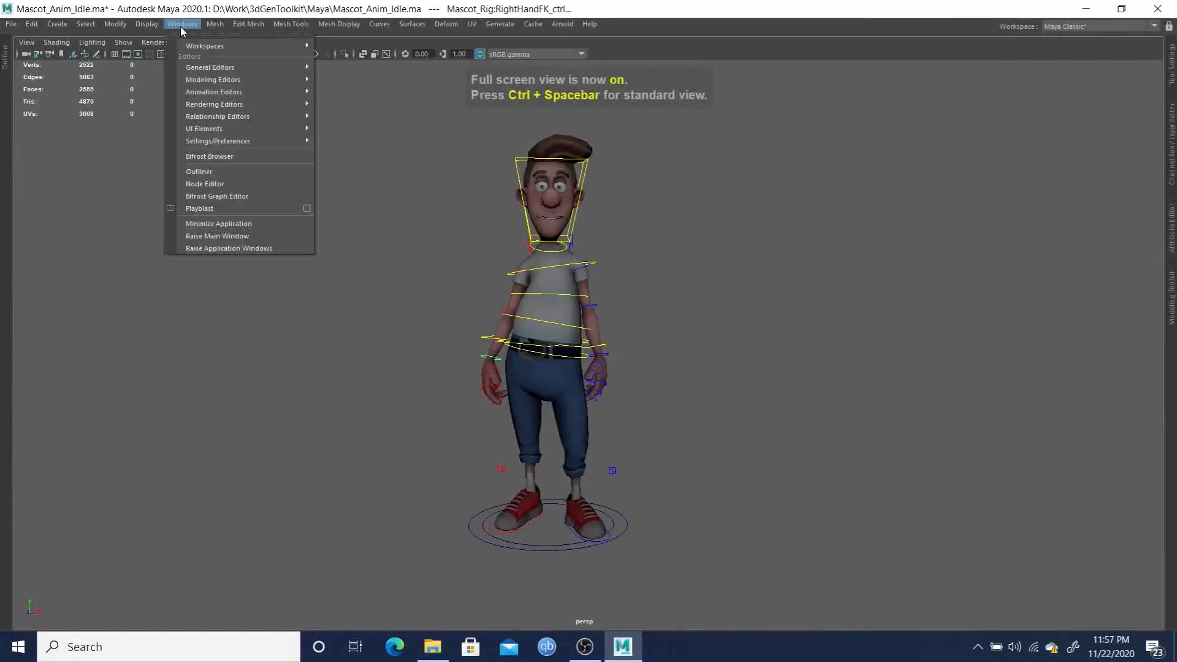
mouse_move(206, 69)
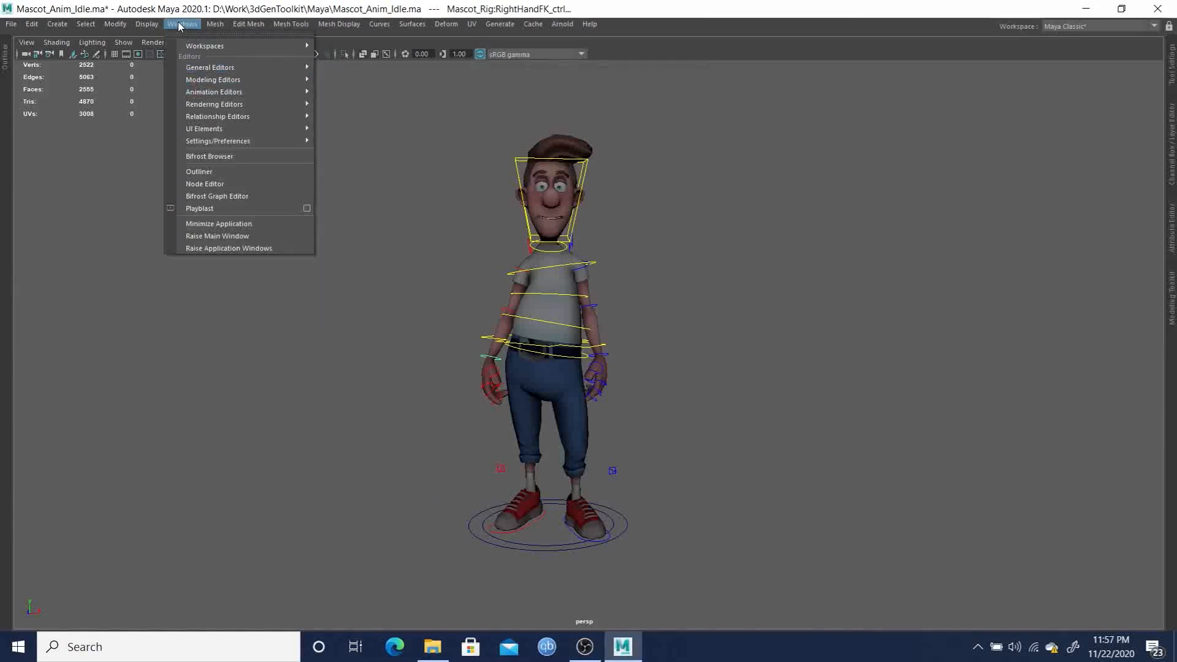
mouse_move(146, 27)
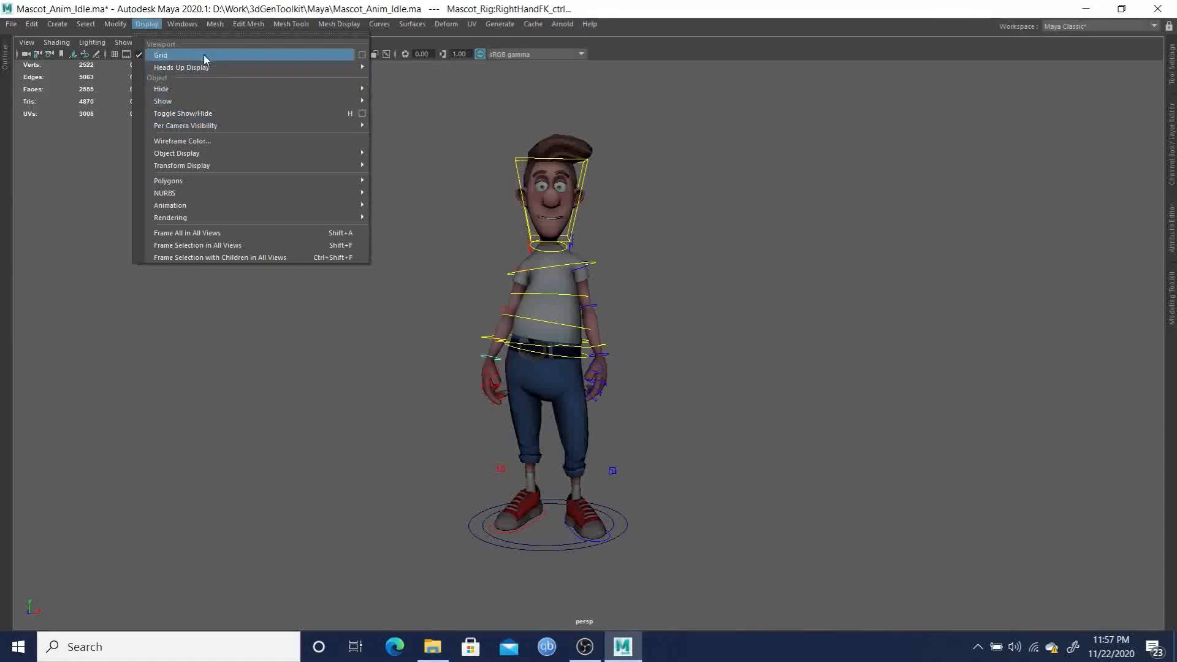
mouse_move(189, 28)
mouse_move(234, 97)
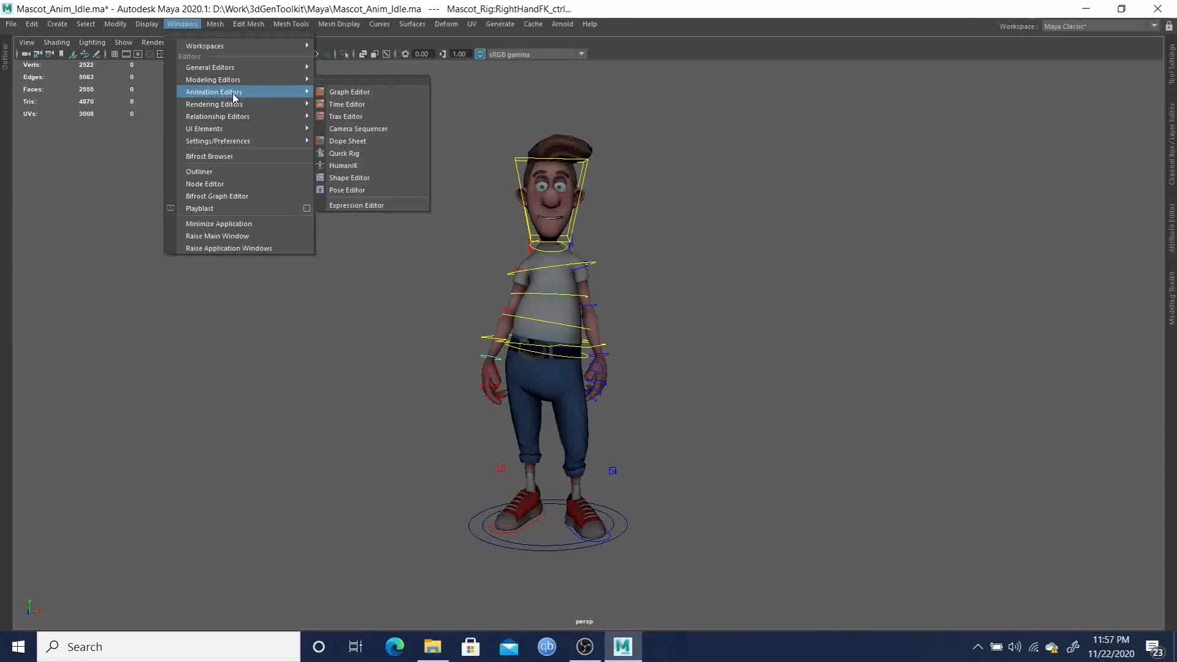
mouse_move(230, 131)
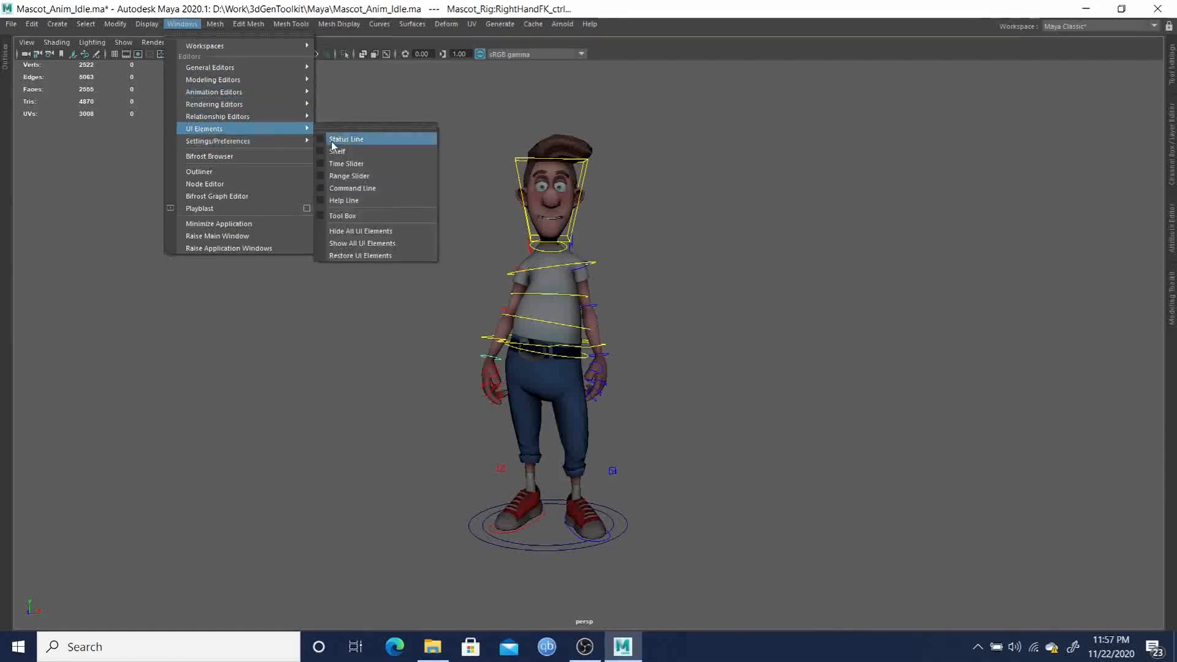
left_click(347, 163)
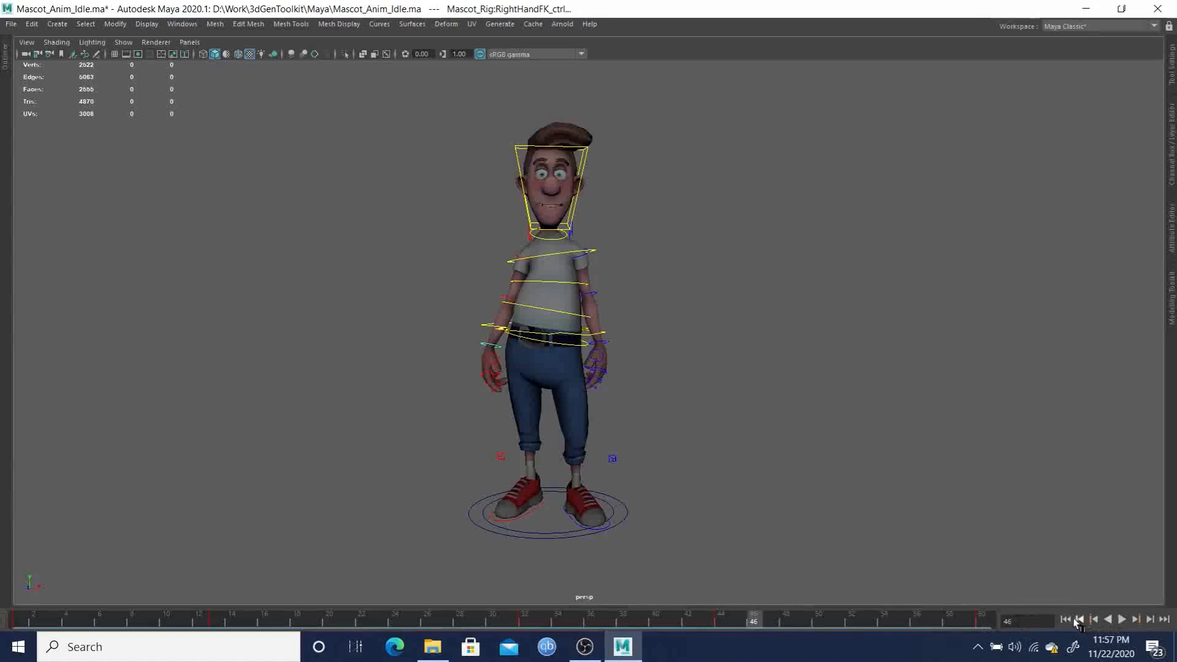
- Play the idle animation from frame 1, review it from a slightly turned view, and stop playback
left_click(1095, 621)
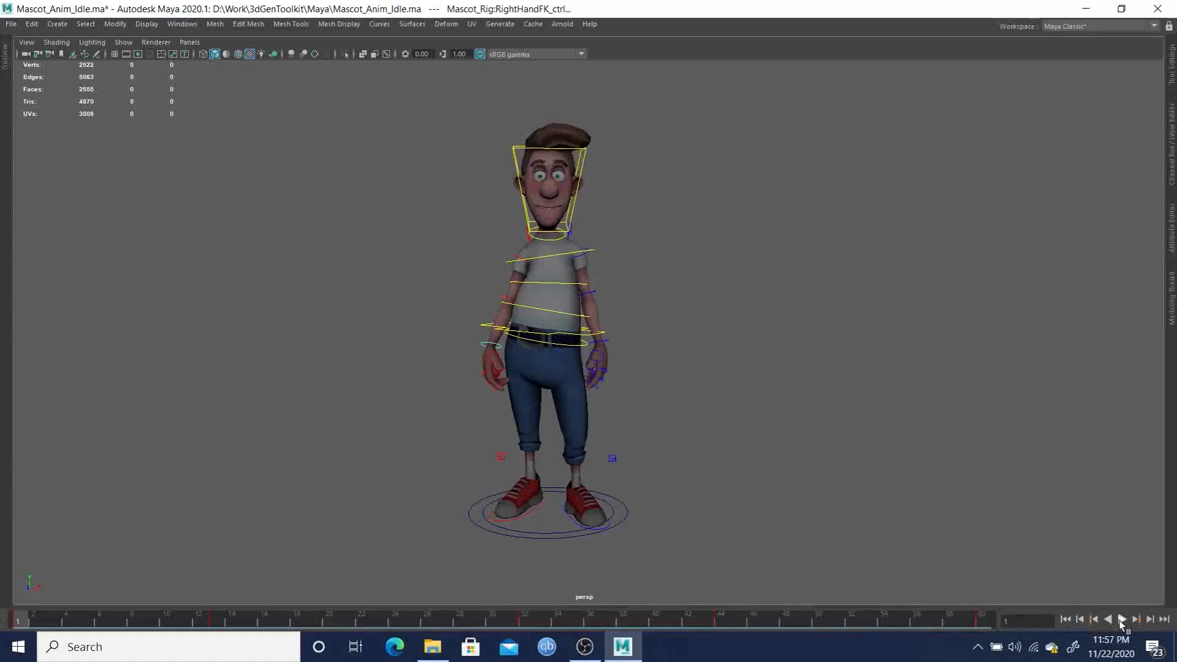
left_click(1122, 620)
left_click_drag(789, 436, 700, 428, "alt")
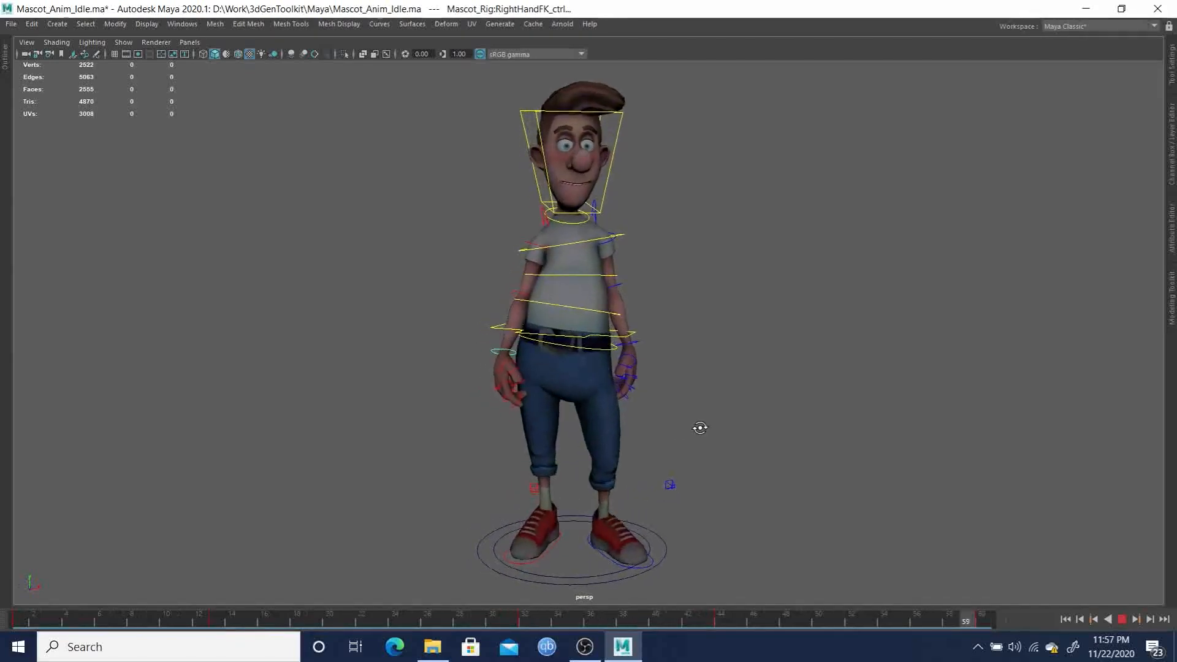
left_click(1122, 619)
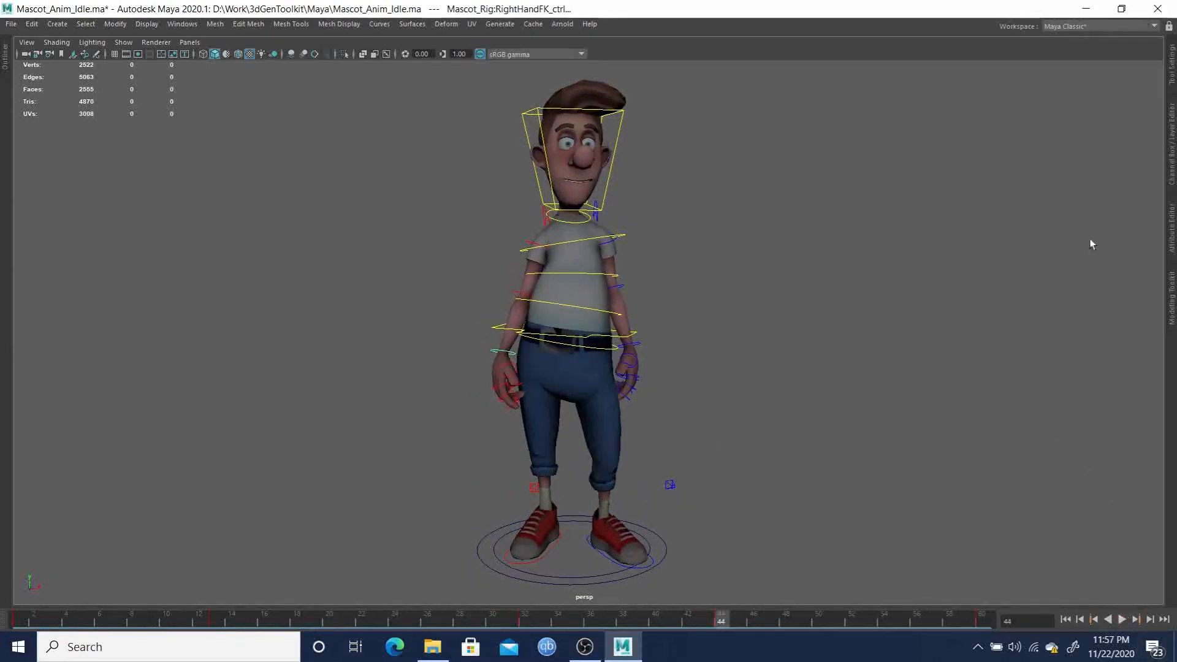
- Save the current interface layout as a new workspace named Animation2
left_click(1095, 26)
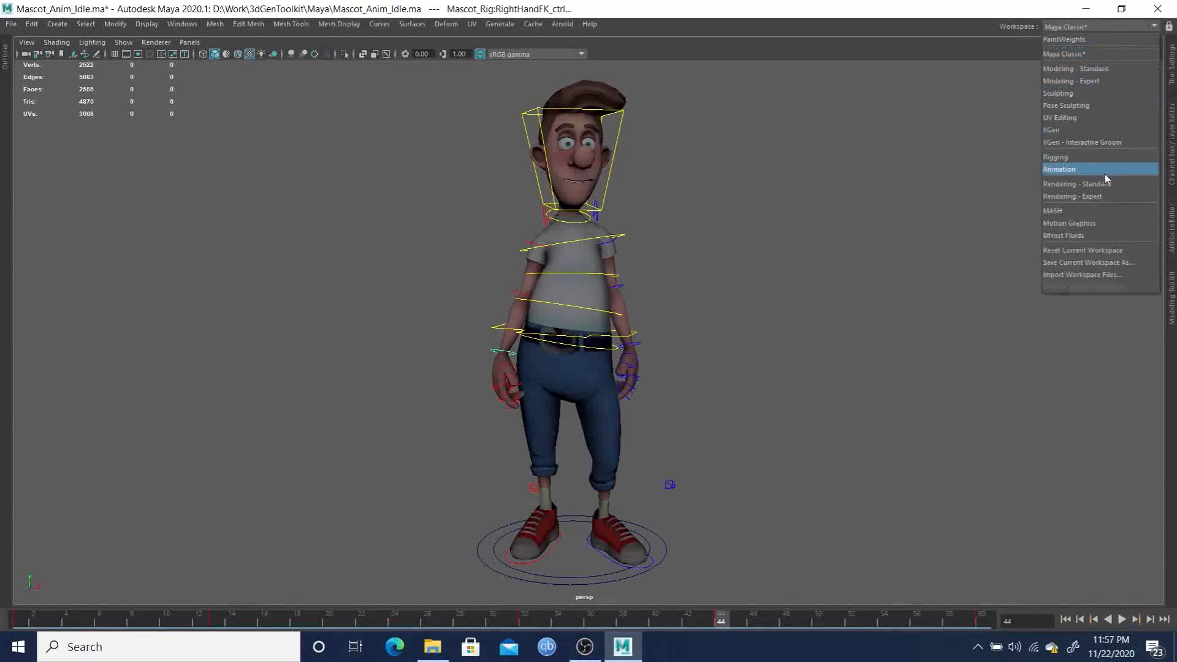
left_click(1095, 263)
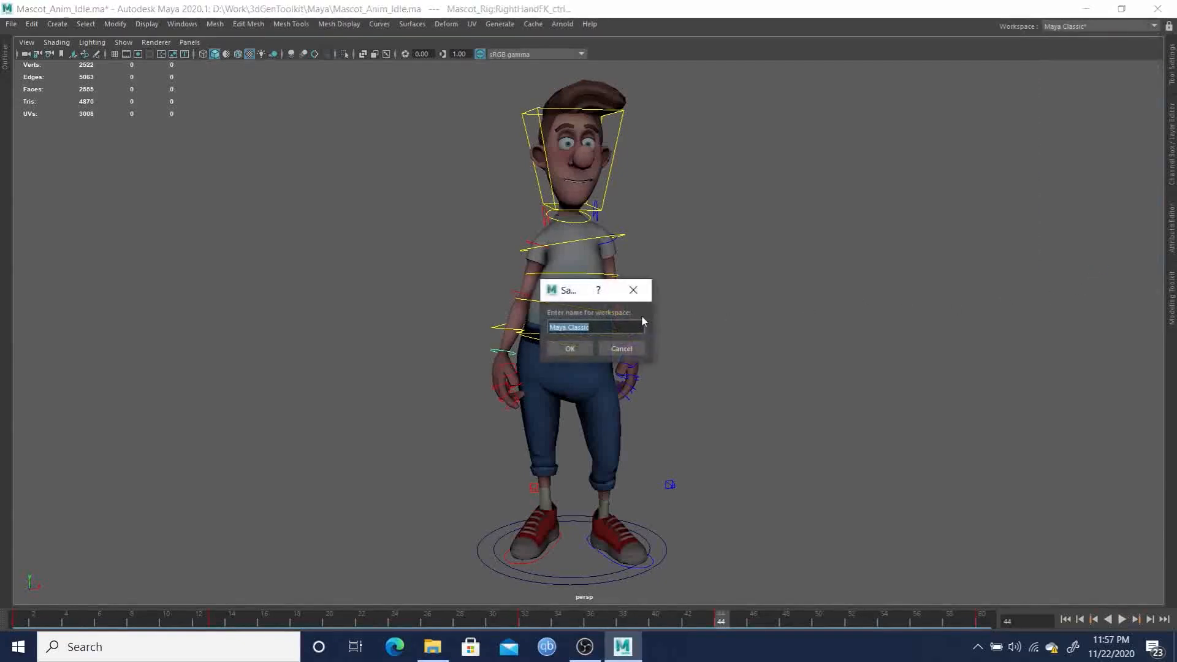
type("Animation2")
key("Return")
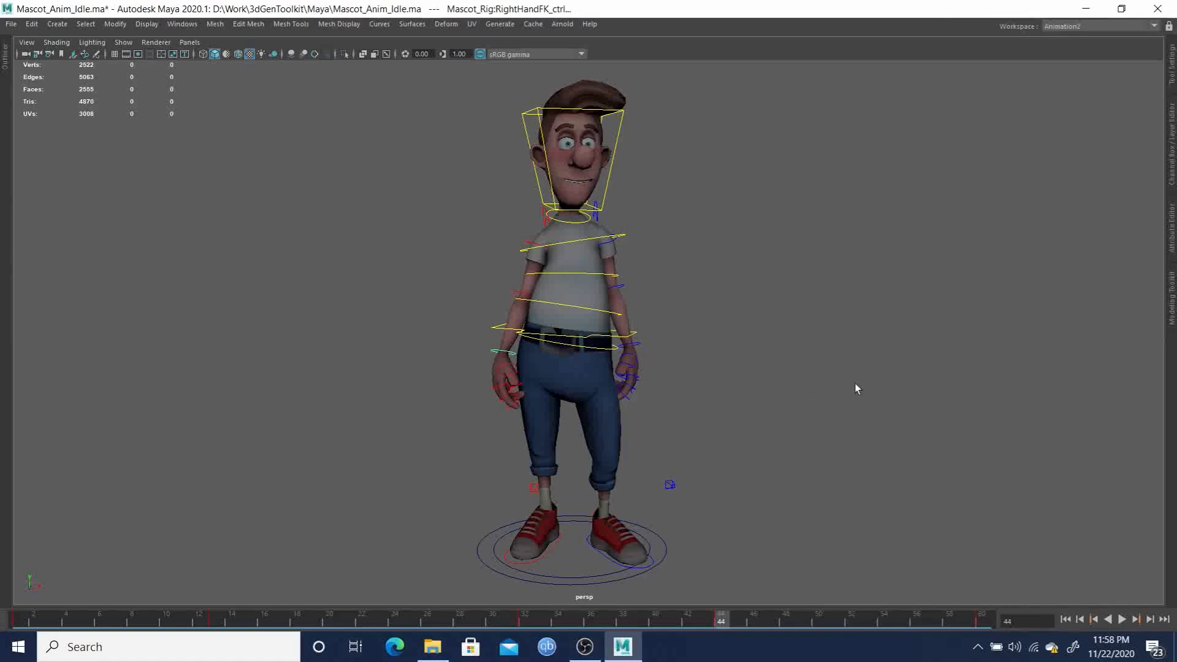
- Replay the idle from frame 1, review the full figure from the front, and stop playback
key("alt+shift+v")
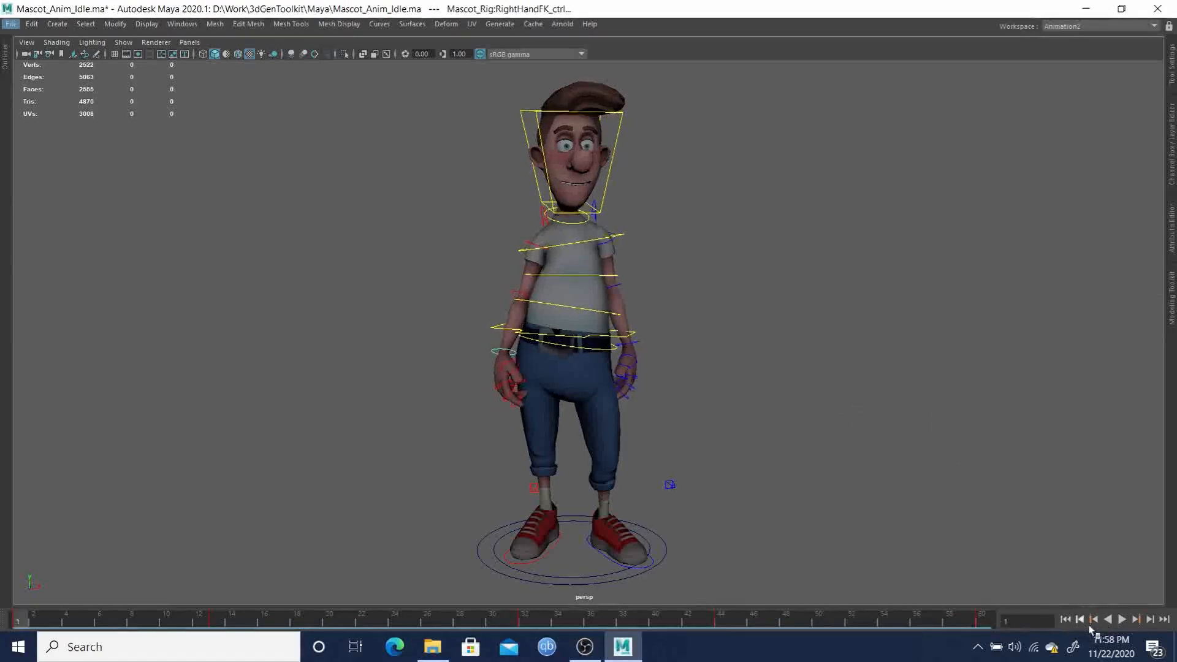
left_click(1122, 620)
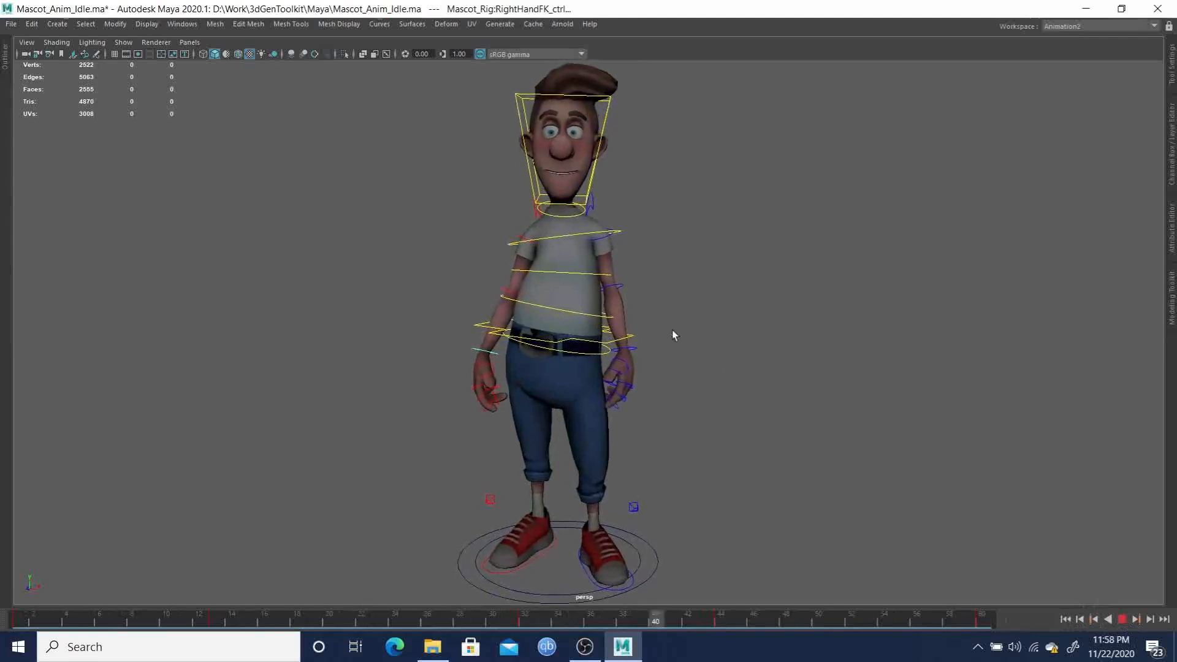
mouse_move(731, 309)
left_mouse_down("alt")
mouse_move(680, 300)
mouse_move(732, 306)
left_mouse_up("alt")
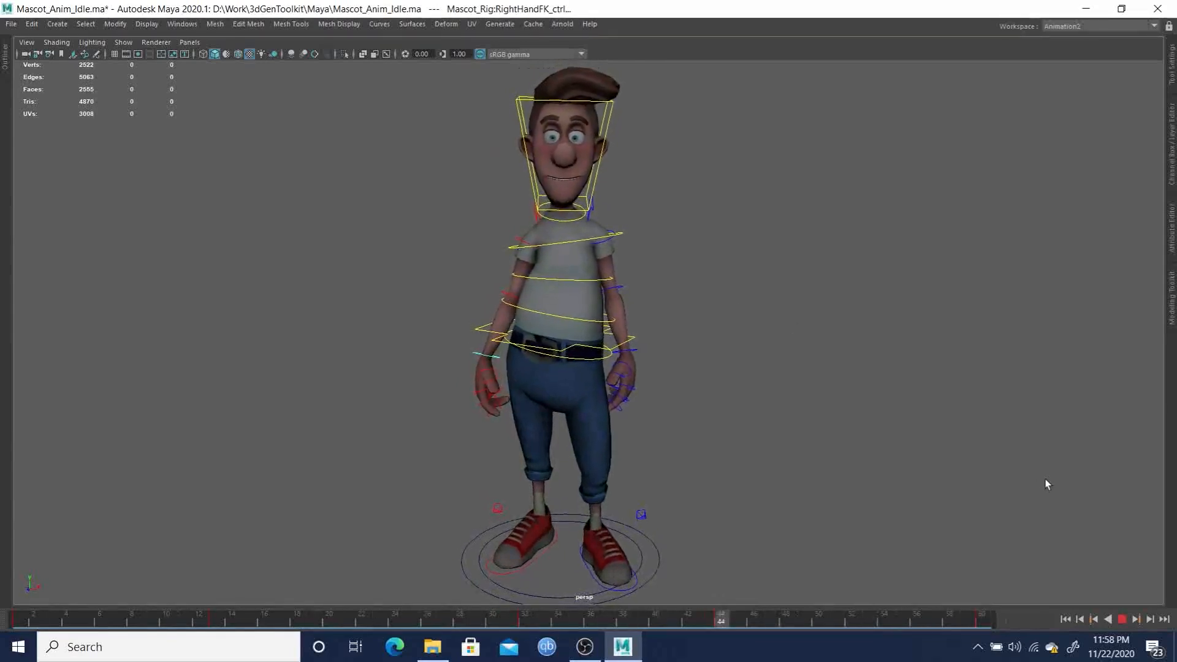
key("Escape")
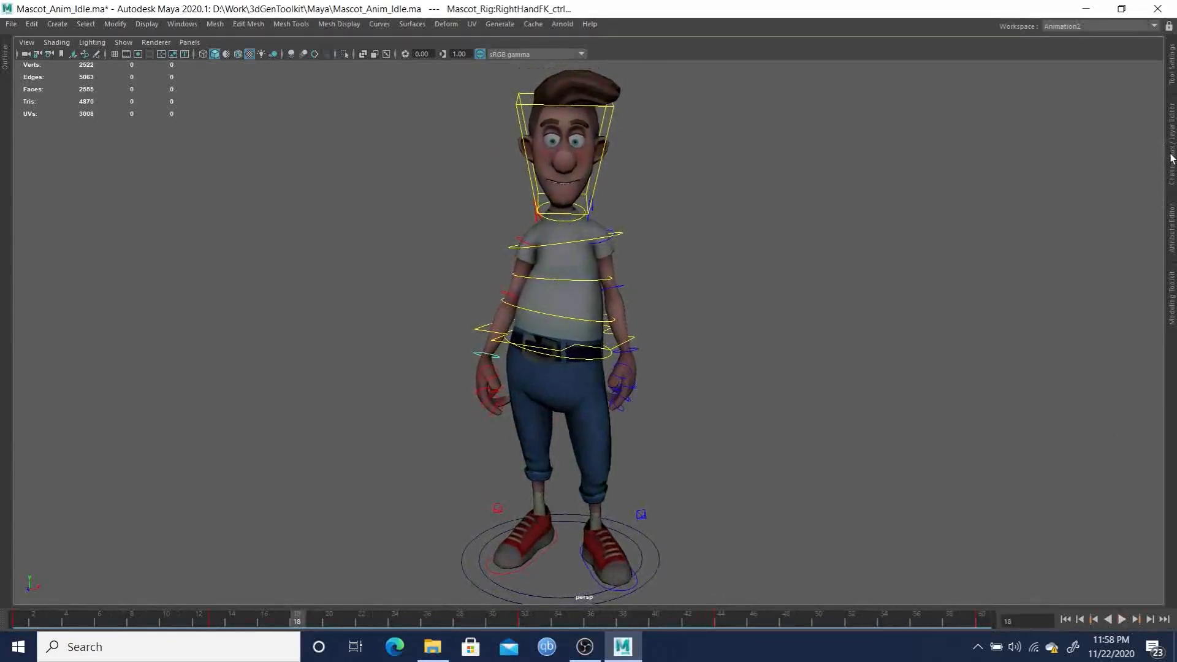
- Open the Channel Box / Layer Editor and make the Mascot_Rig:Facial_ctrlsRig layer visible on the mascot's face
left_click(1172, 158)
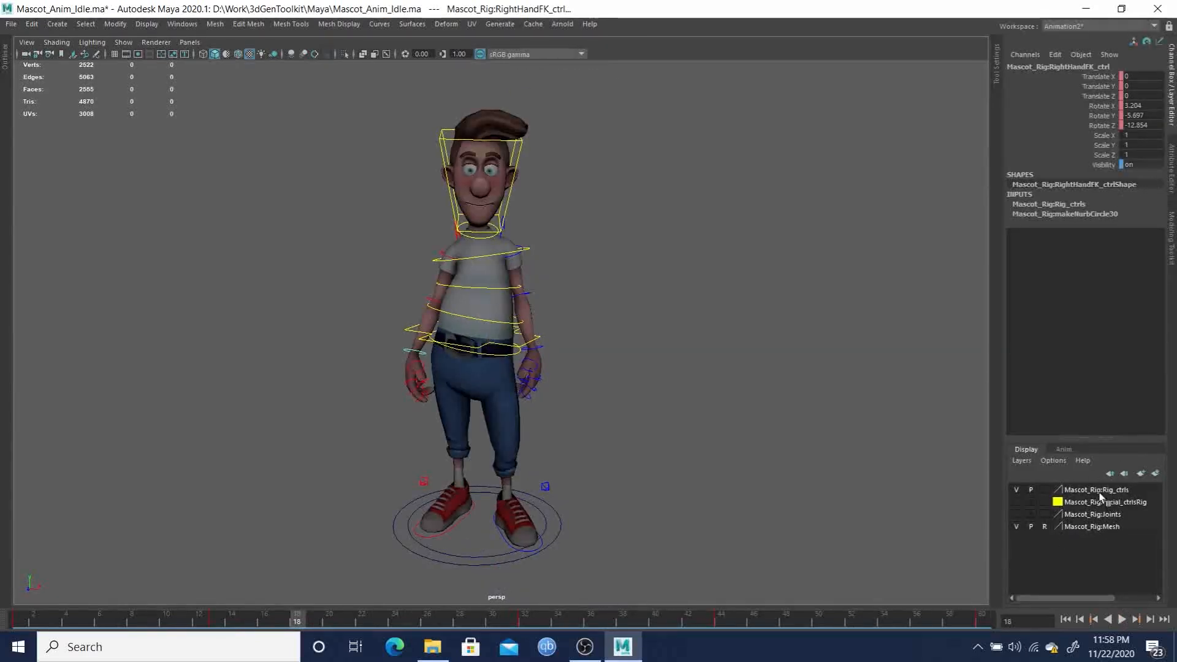
left_click(1017, 503)
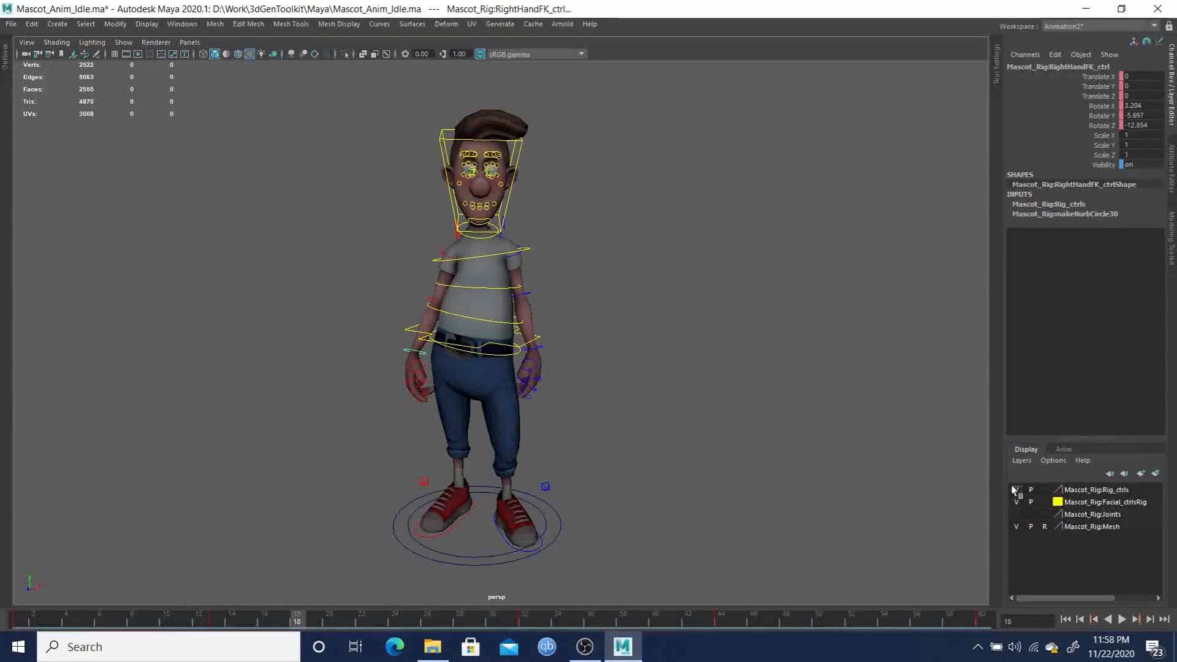
right_click_drag(507, 222, 579, 198, "alt")
middle_click_drag(578, 197, 641, 380, "alt")
right_click_drag(625, 386, 674, 386, "alt")
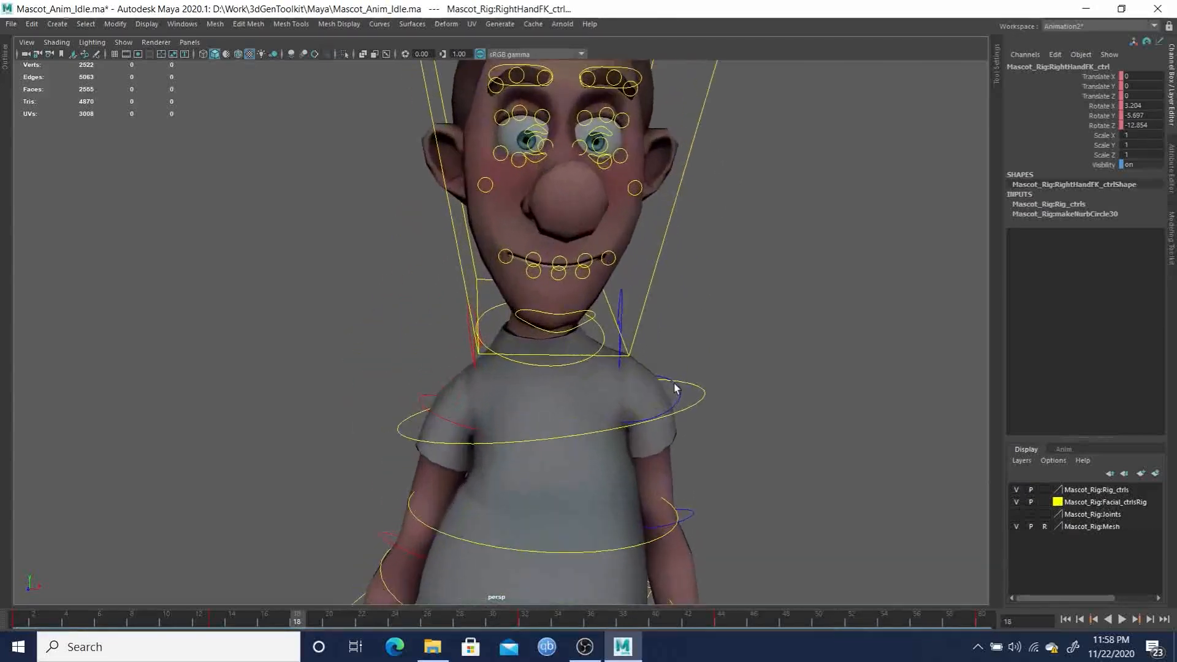
right_click_drag(599, 239, 623, 288, "alt")
middle_click_drag(623, 289, 601, 405, "alt")
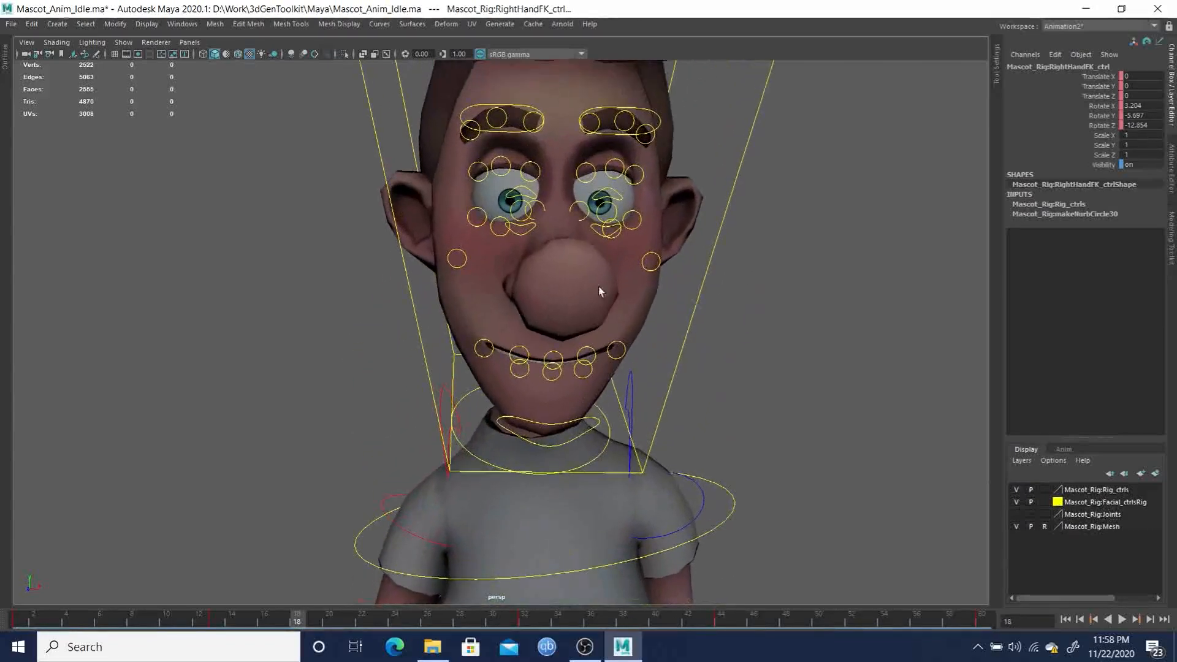
- Select the left and then the right eyeball control, and hide the Mascot_Rig:Facial_ctrlsRig layer
left_click(613, 212)
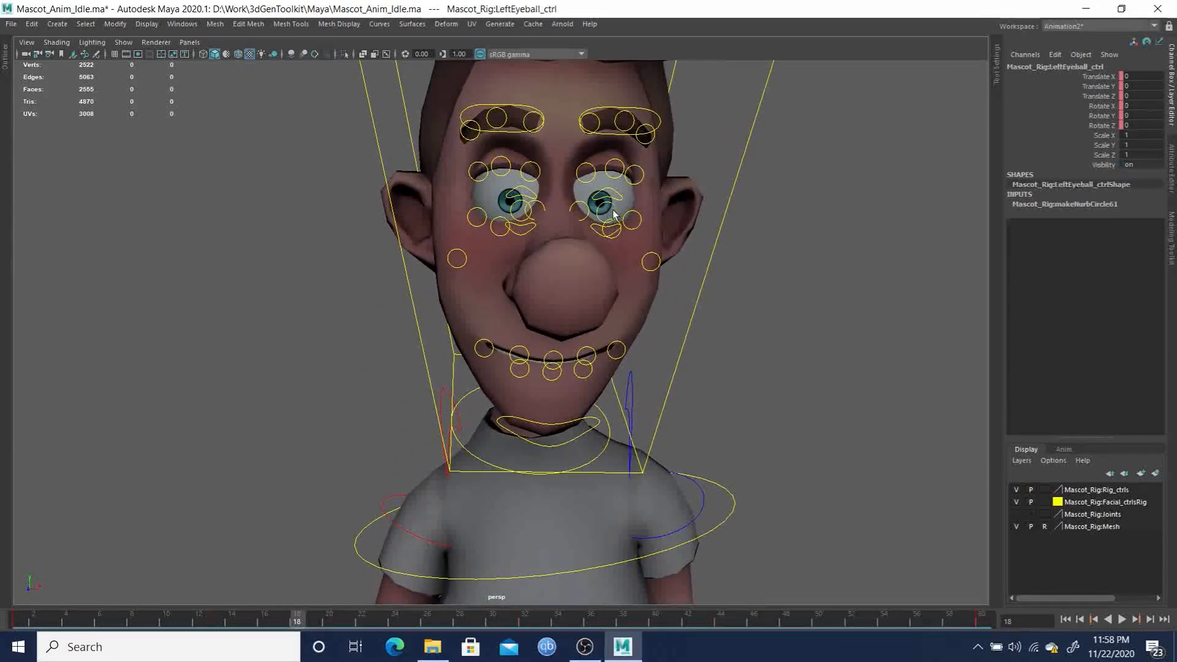
left_click(514, 220)
right_click_drag(689, 253, 517, 188, "alt")
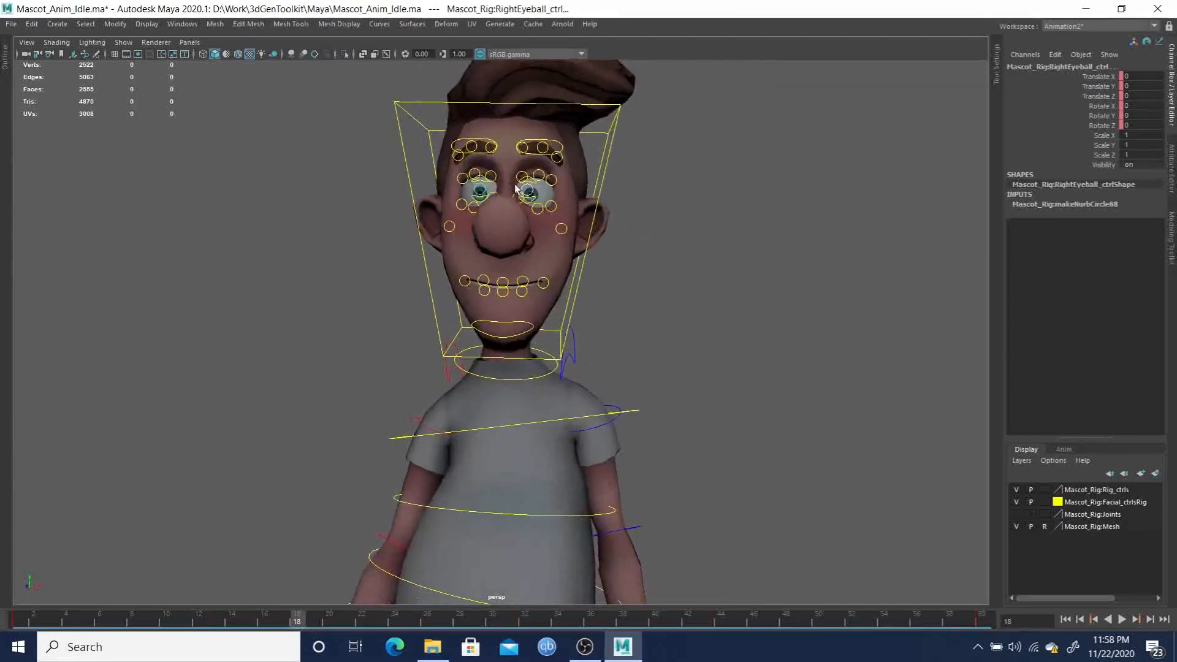
left_click(1016, 502)
right_click_drag(755, 358, 638, 365, "alt")
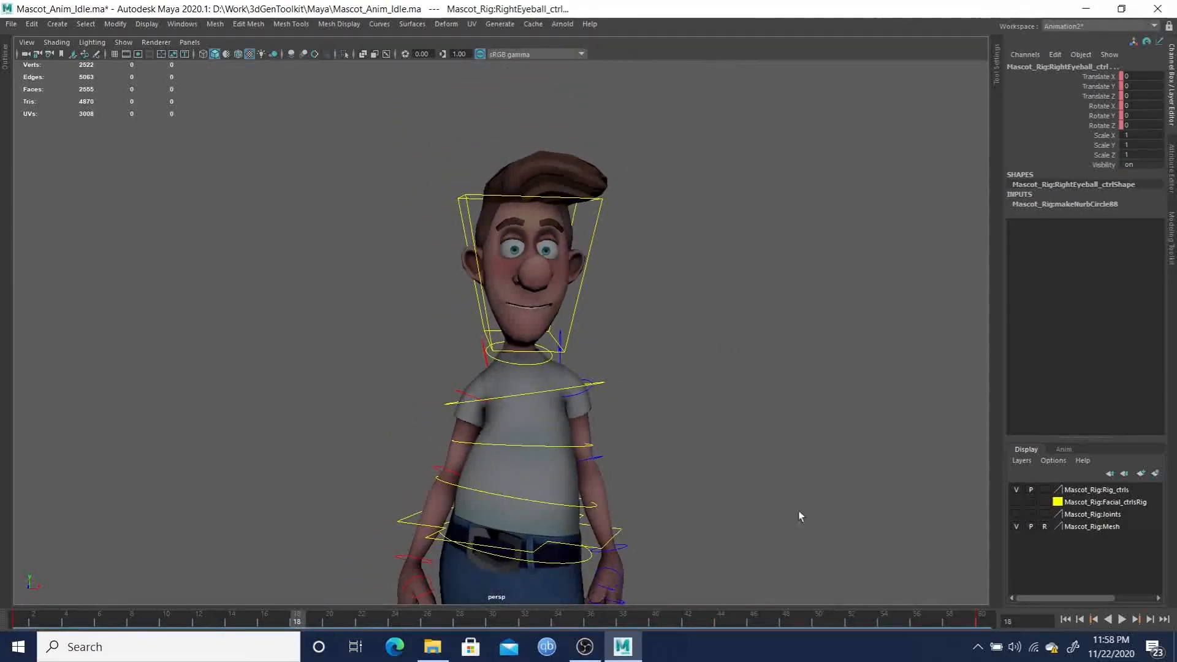
- Play the animation, scrub through the early frames, and return to frame 1
key("alt+v")
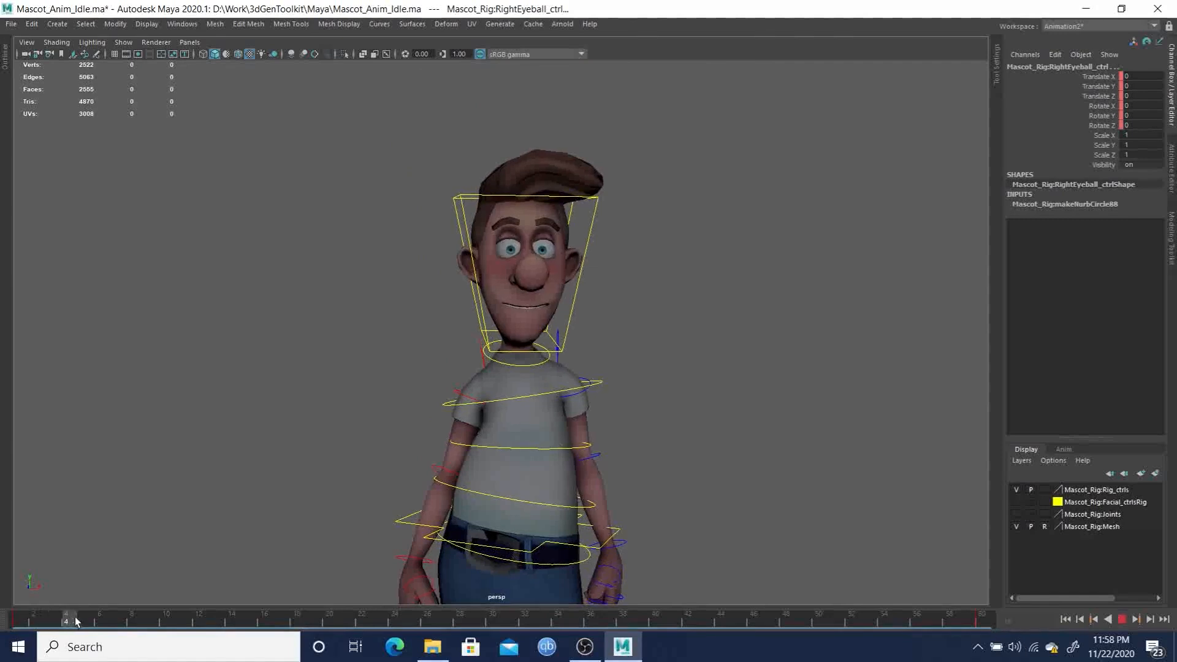
left_click_drag(131, 619, 269, 623)
left_click_drag(35, 621, 0, 616)
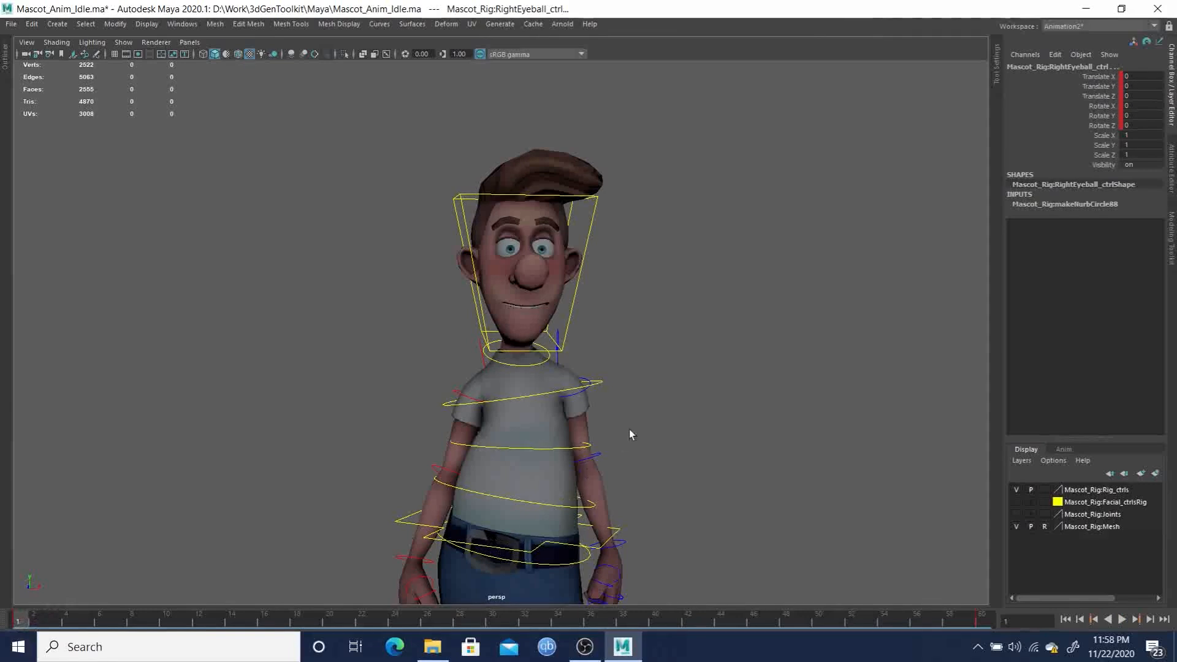
- Try rotating the right eyeball control at frame 1 using the World axis orientation, and undo each rotation
left_click_drag(563, 363, 521, 297, "alt")
right_click_drag(521, 296, 523, 288)
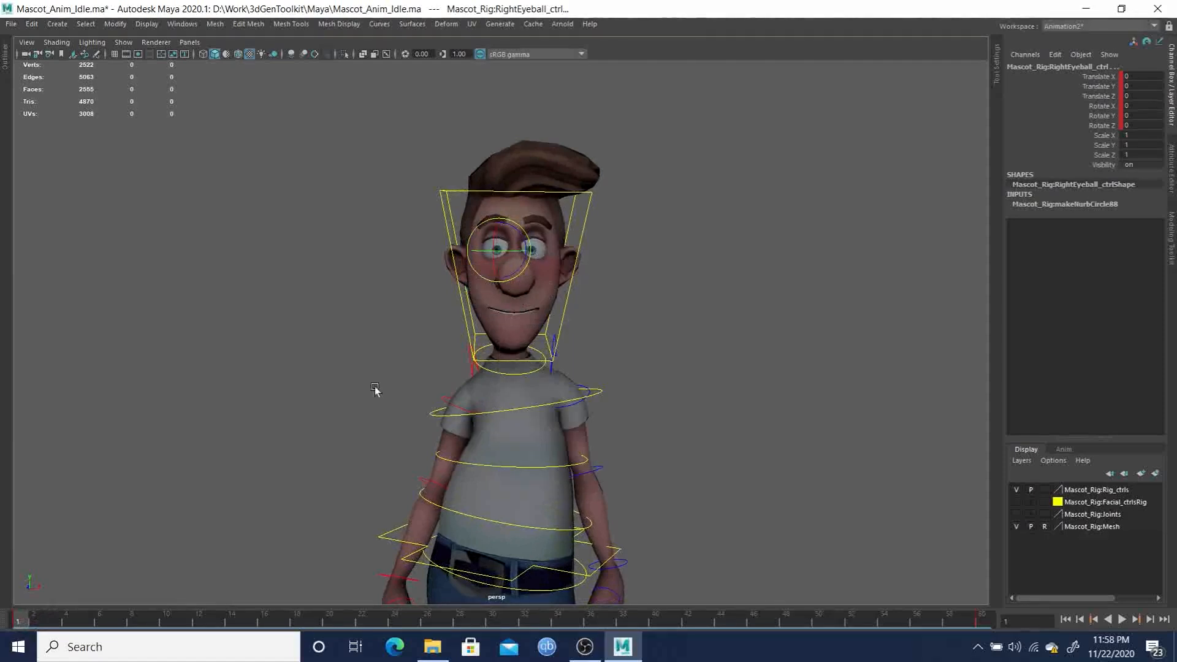
key("e")
left_click(652, 351)
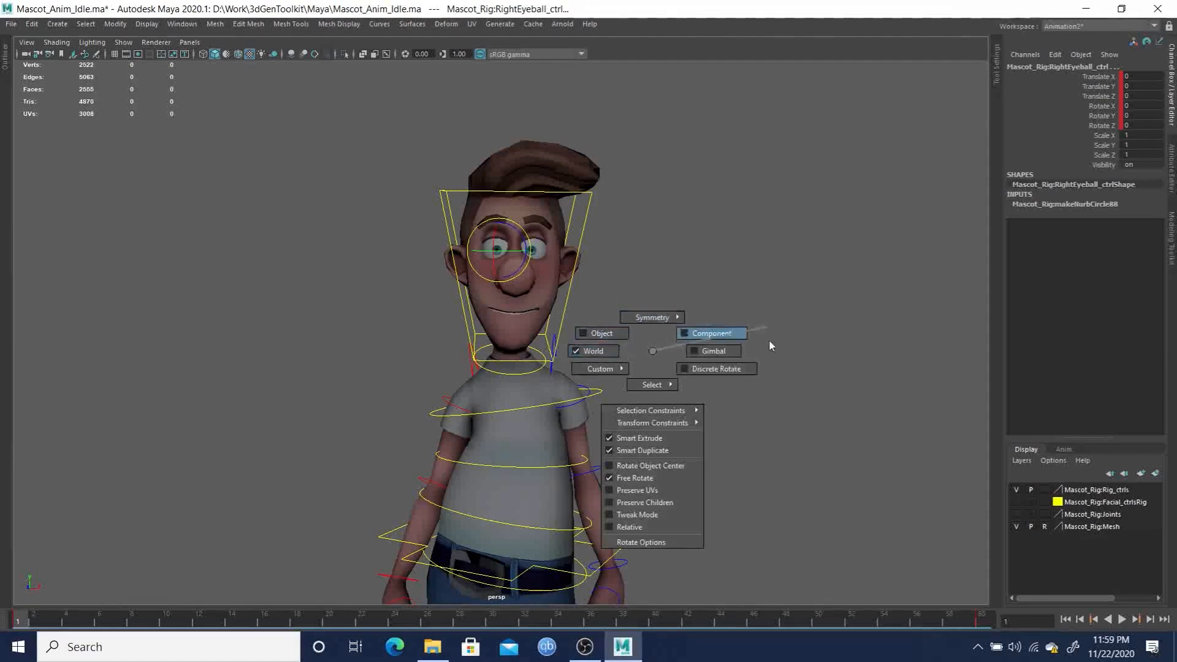
left_click(591, 354)
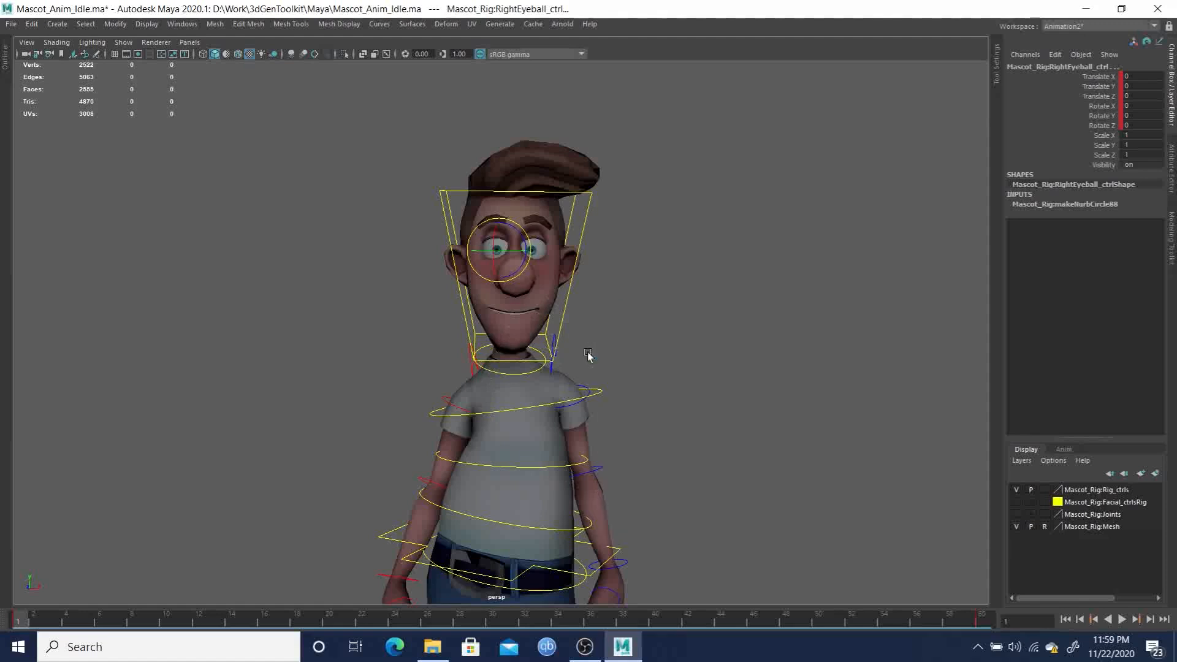
mouse_move(515, 252)
left_mouse_down()
mouse_move(525, 255)
mouse_move(500, 253)
left_mouse_up()
key("ctrl+z")
right_click_drag(528, 260, 635, 344, "alt")
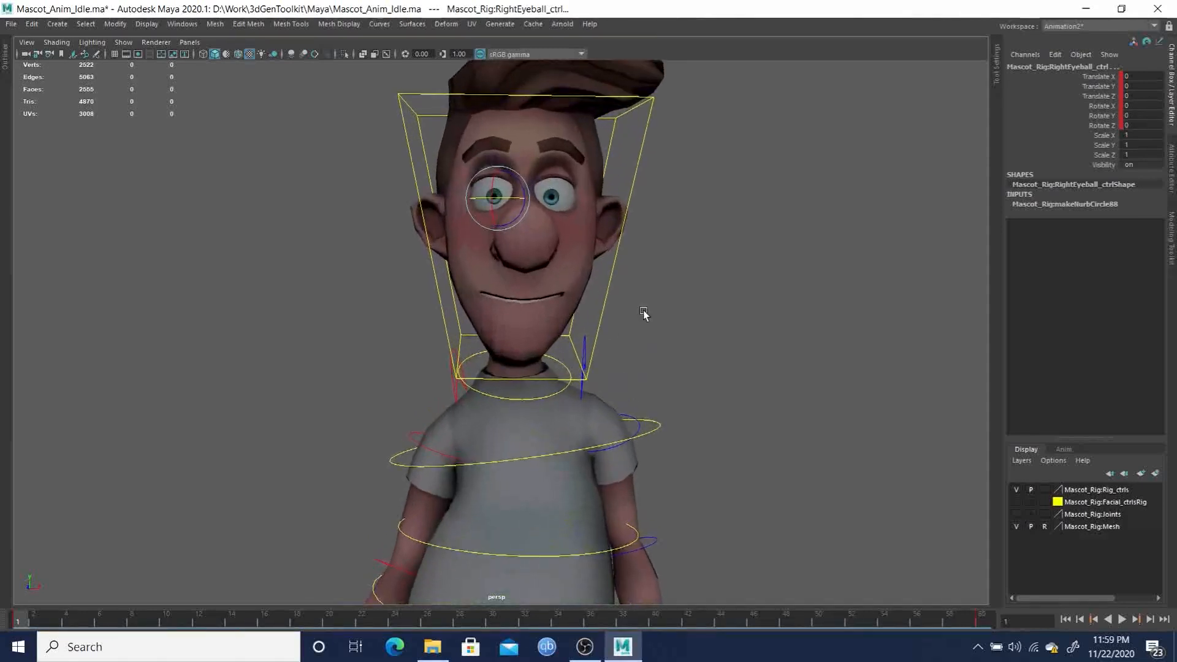
left_click_drag(511, 194, 531, 198)
key("ctrl+z")
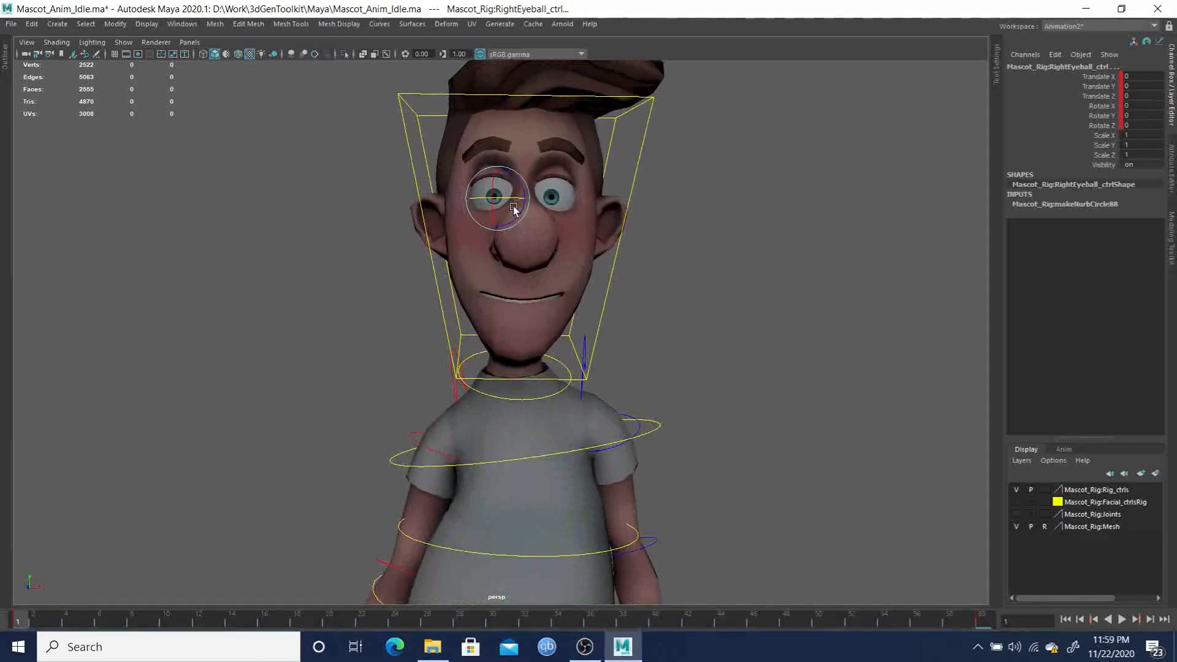
- Show the Mascot_Rig:Facial_ctrlsRig layer again, try rotating the right eyeball control with its facial controls visible, and undo the rotation
scroll(577, 227, "up", 4)
middle_click_drag(578, 227, 583, 292, "alt")
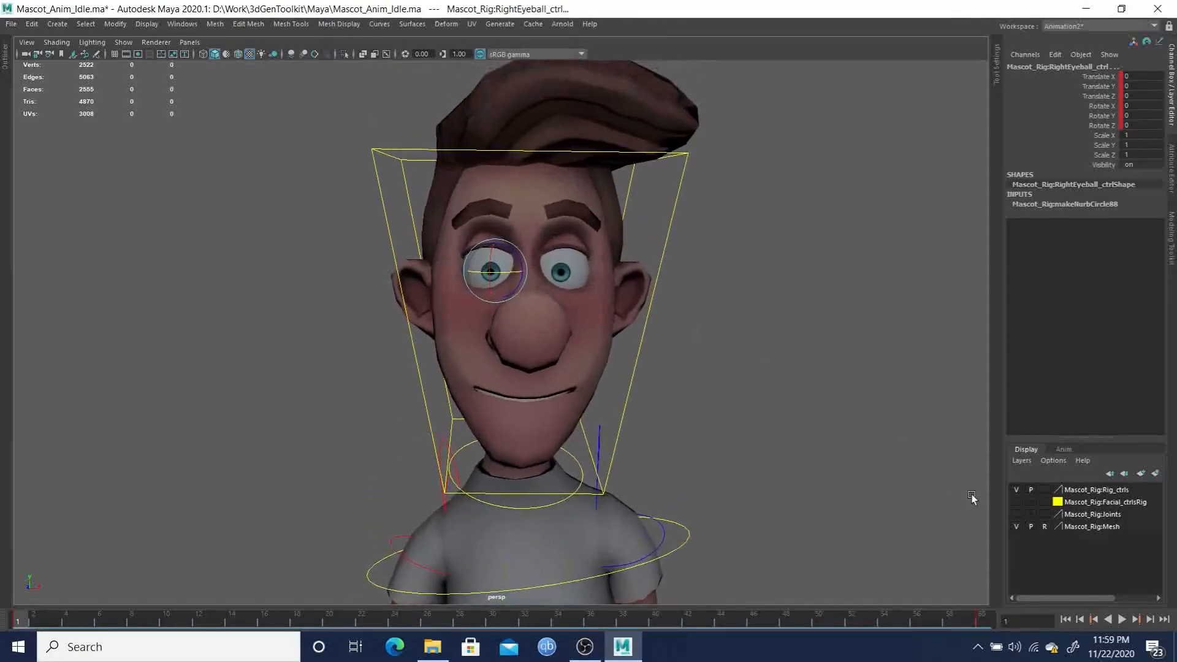
left_click(1016, 502)
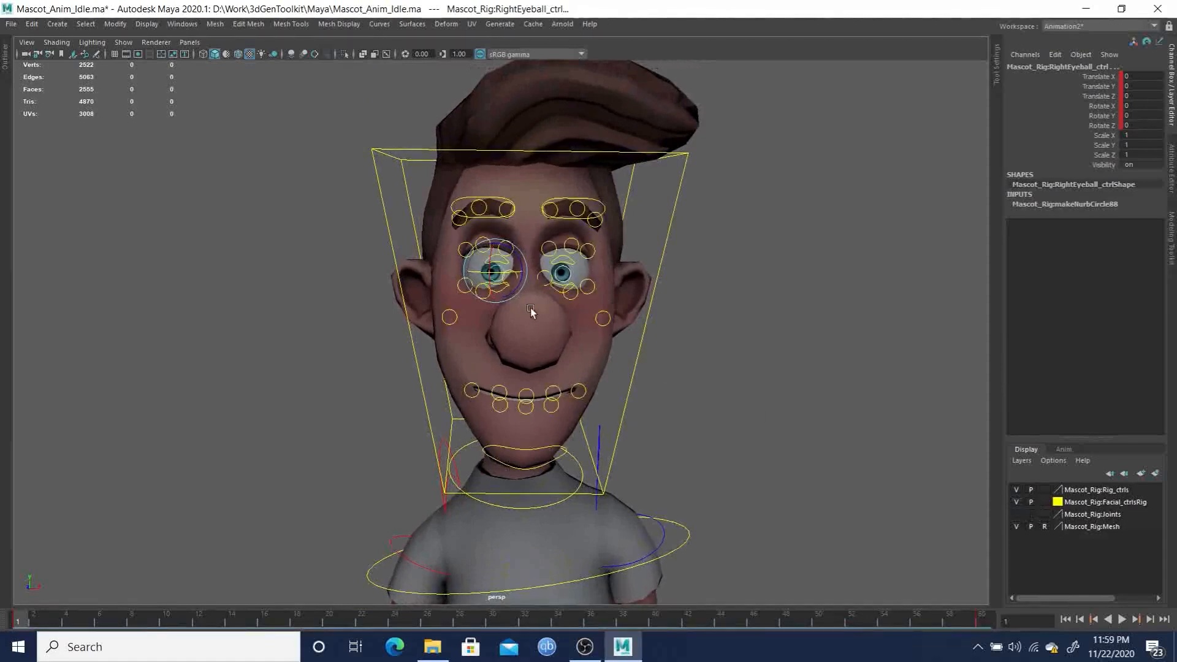
key("e")
left_click_drag(497, 286, 510, 287)
key("ctrl+z")
- Return to the Select tool and save the Mascot_Anim_Idle scene
right_click_drag(509, 286, 650, 368, "alt")
middle_click_drag(549, 257, 587, 334, "alt")
key("q")
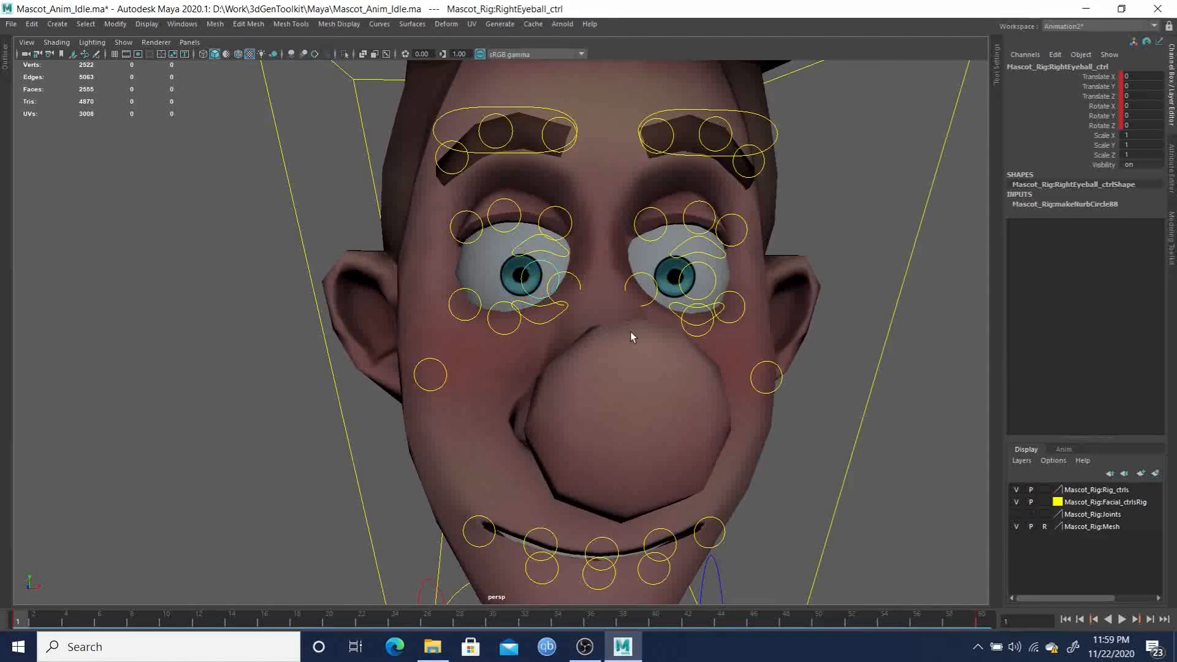
left_click(11, 24)
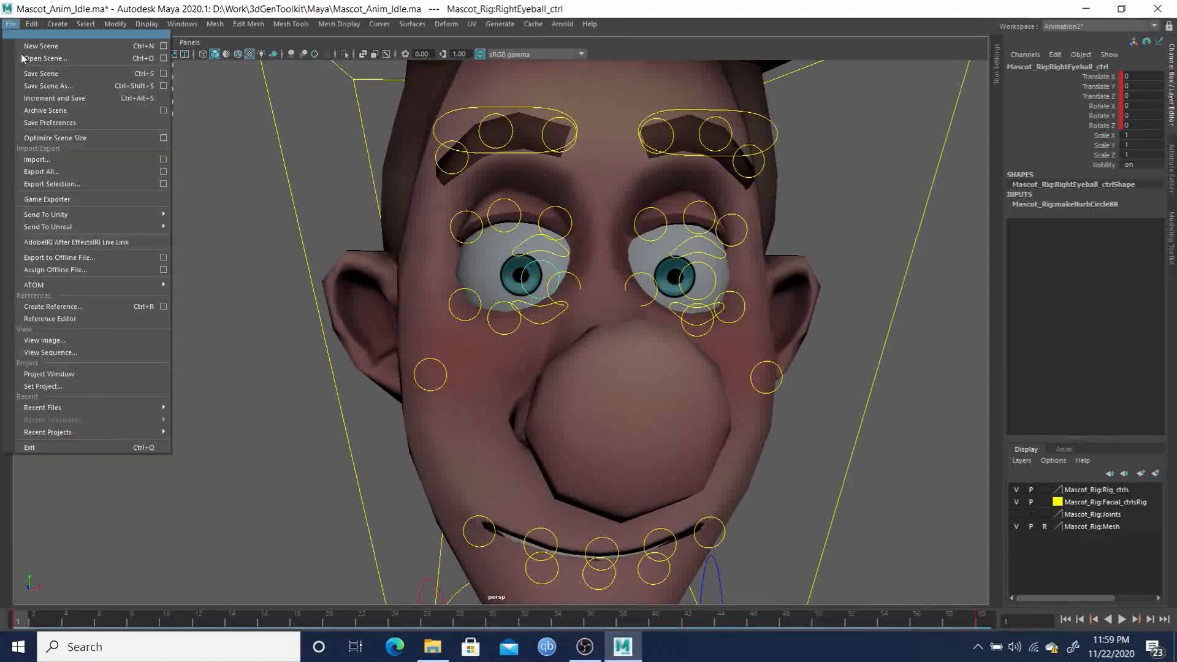
left_click(37, 78)
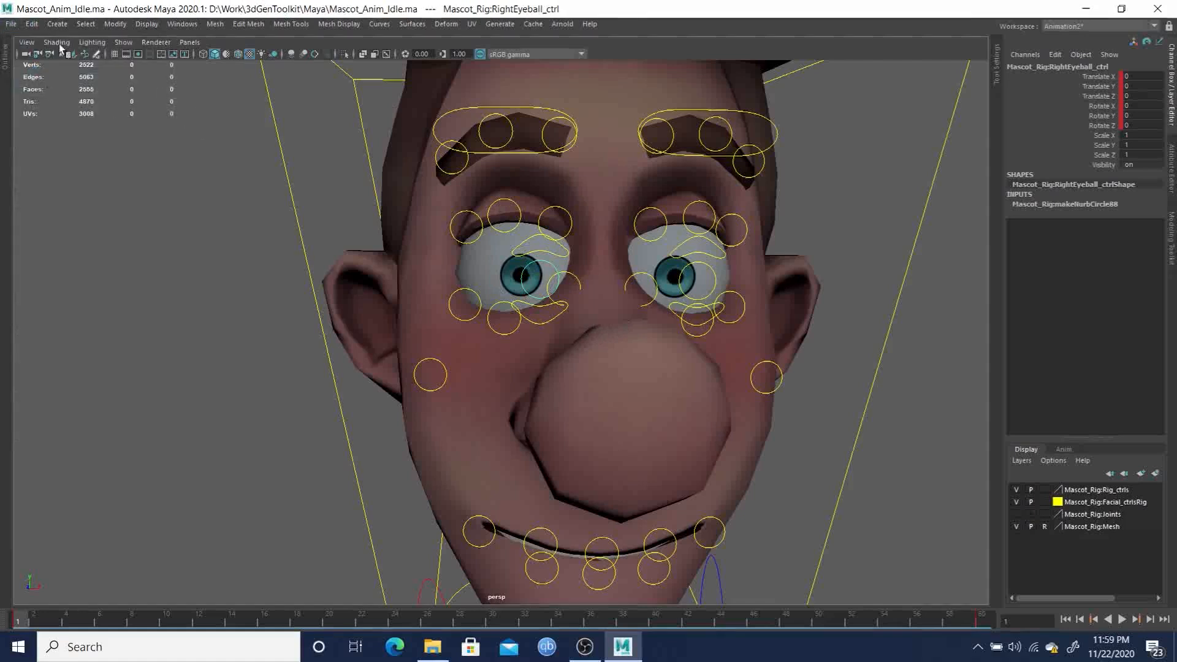
- Open the recent Mascot_Rig.ma scene and show its Facial_ctrlsRig layer
left_click(11, 25)
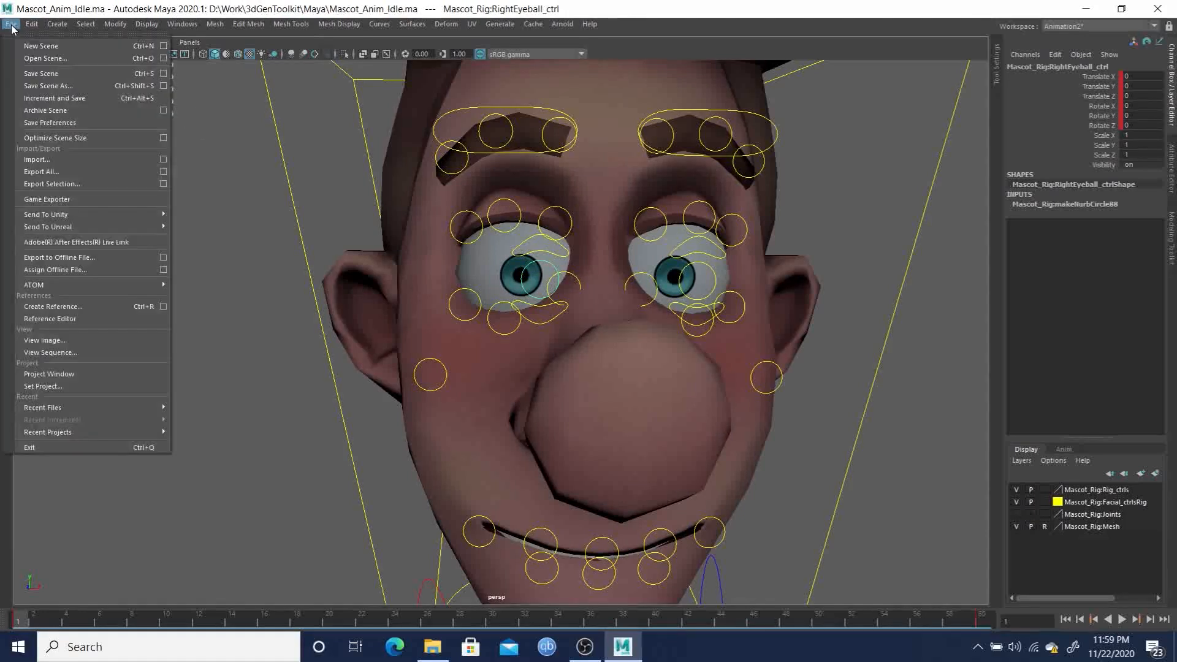
mouse_move(68, 408)
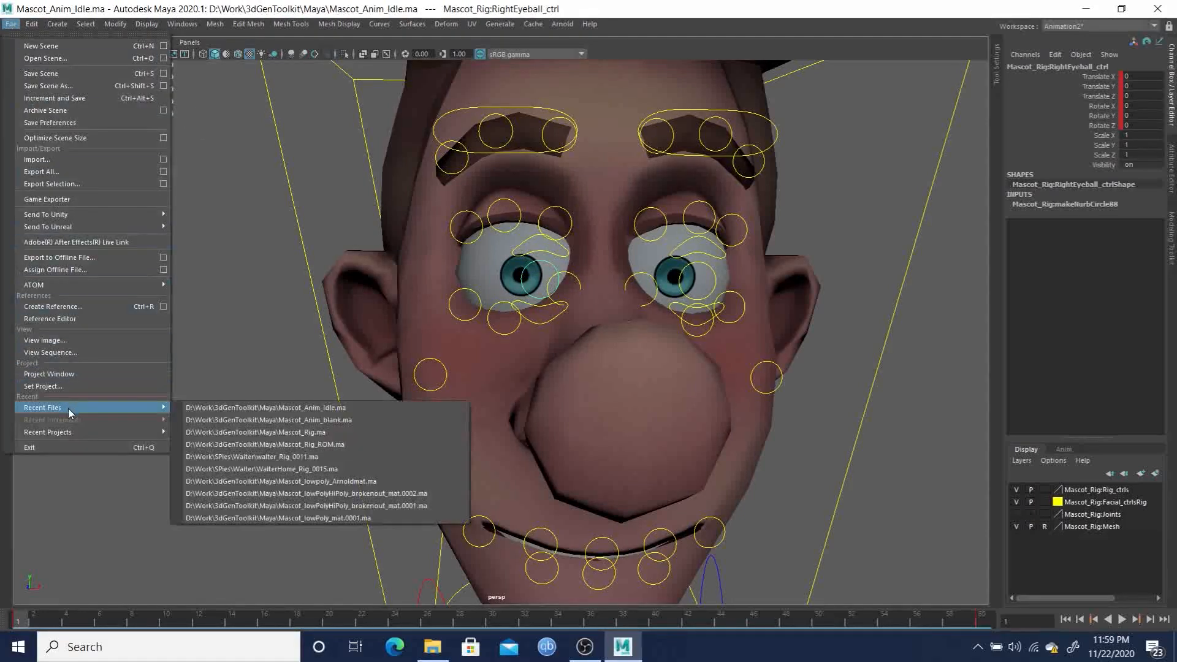
left_click(312, 432)
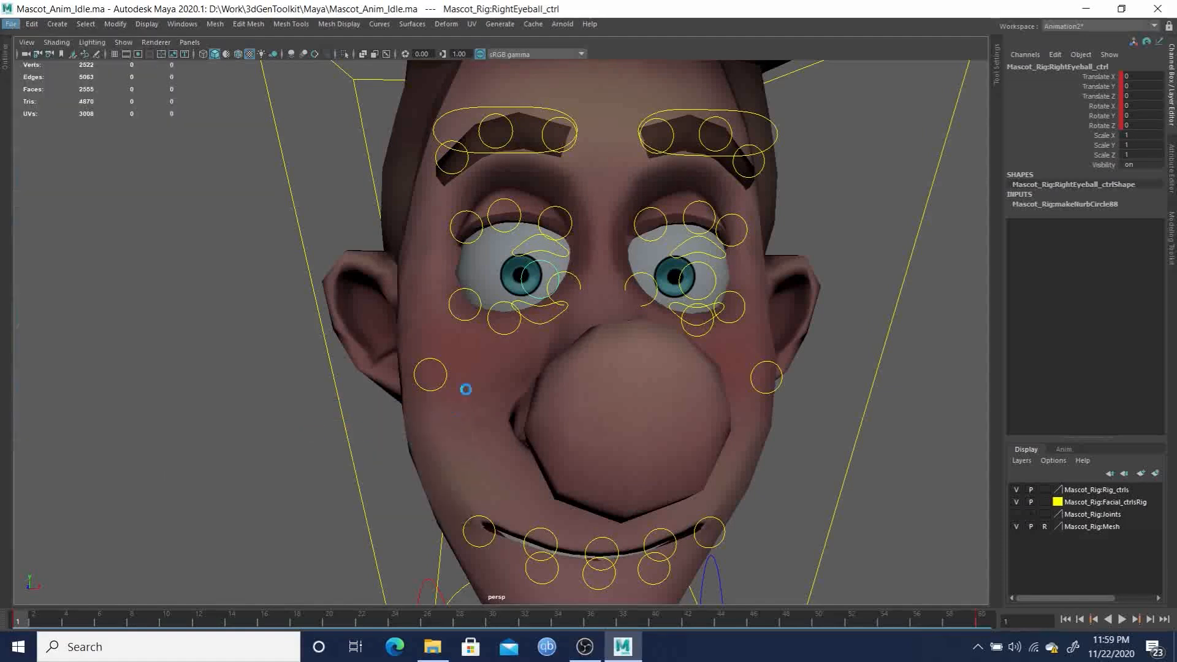
middle_click_drag(399, 191, 470, 278, "alt")
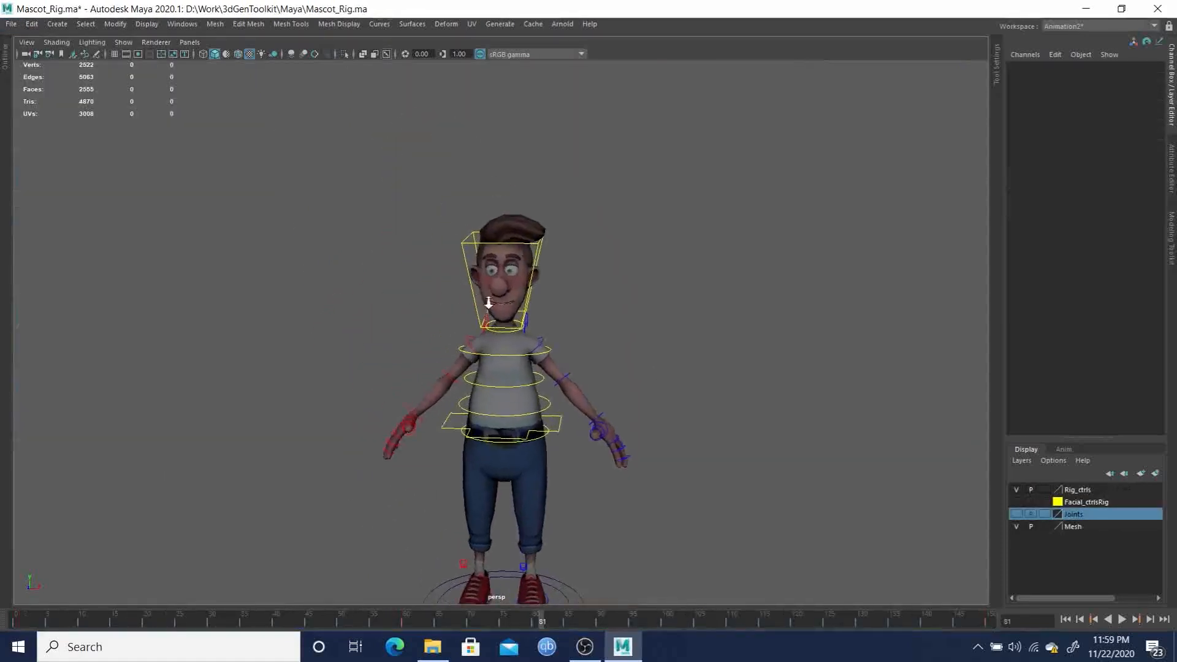
right_click_drag(470, 278, 810, 474, "alt")
left_click(1017, 502)
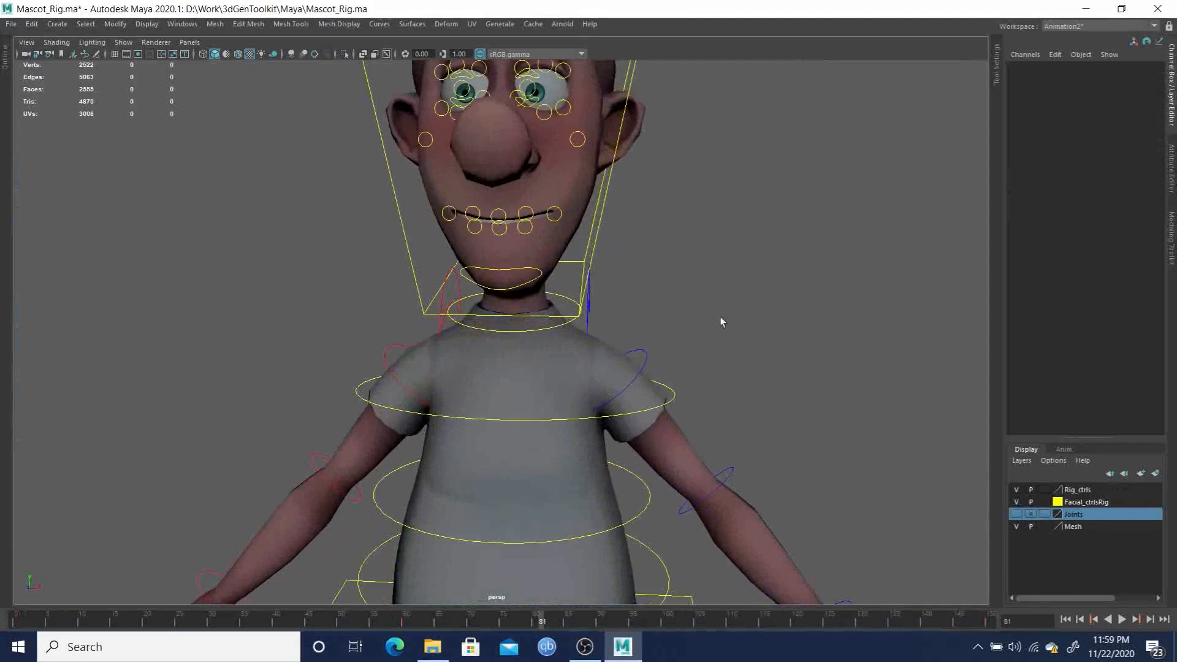
- Try rotating the right eyeball control in the rig scene and undo the rotation
right_click_drag(447, 131, 565, 196, "alt")
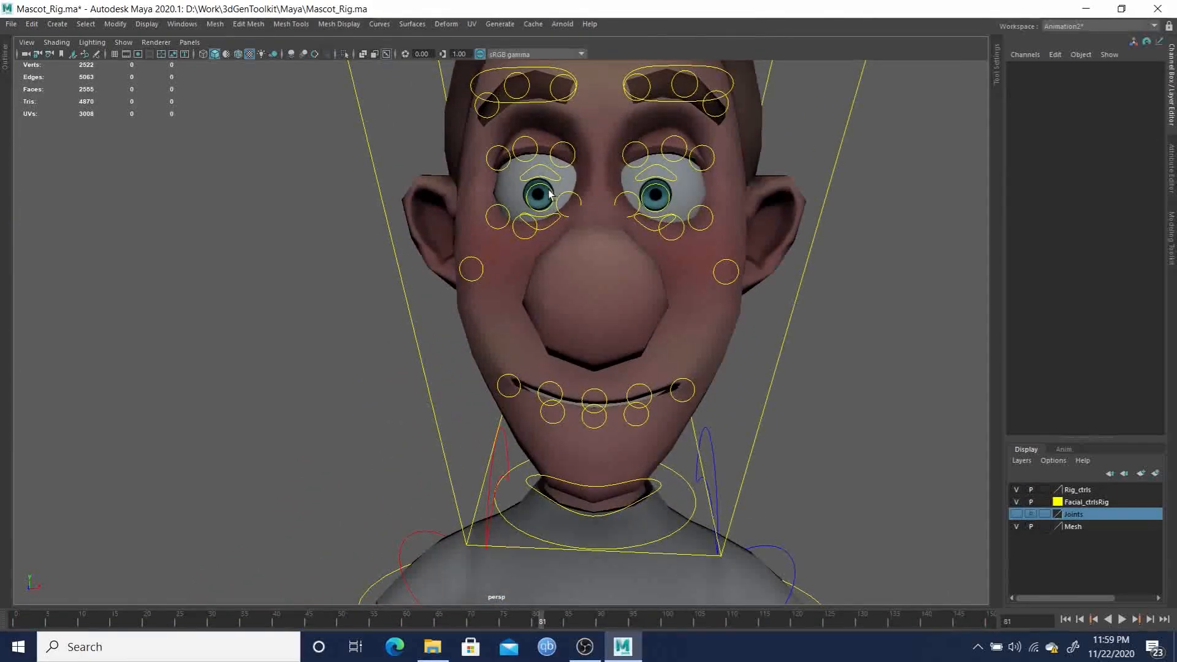
left_click(549, 195)
key("e")
left_click_drag(565, 193, 573, 194)
key("ctrl+z")
- Select the right eyeball's vertices on Mascot_head_mesh and start the Paint Skin Weights tool on them
right_click_drag(560, 216, 618, 267, "alt")
left_click_drag(618, 267, 598, 328, "alt")
right_click_drag(598, 328, 627, 353, "alt")
left_click(778, 313)
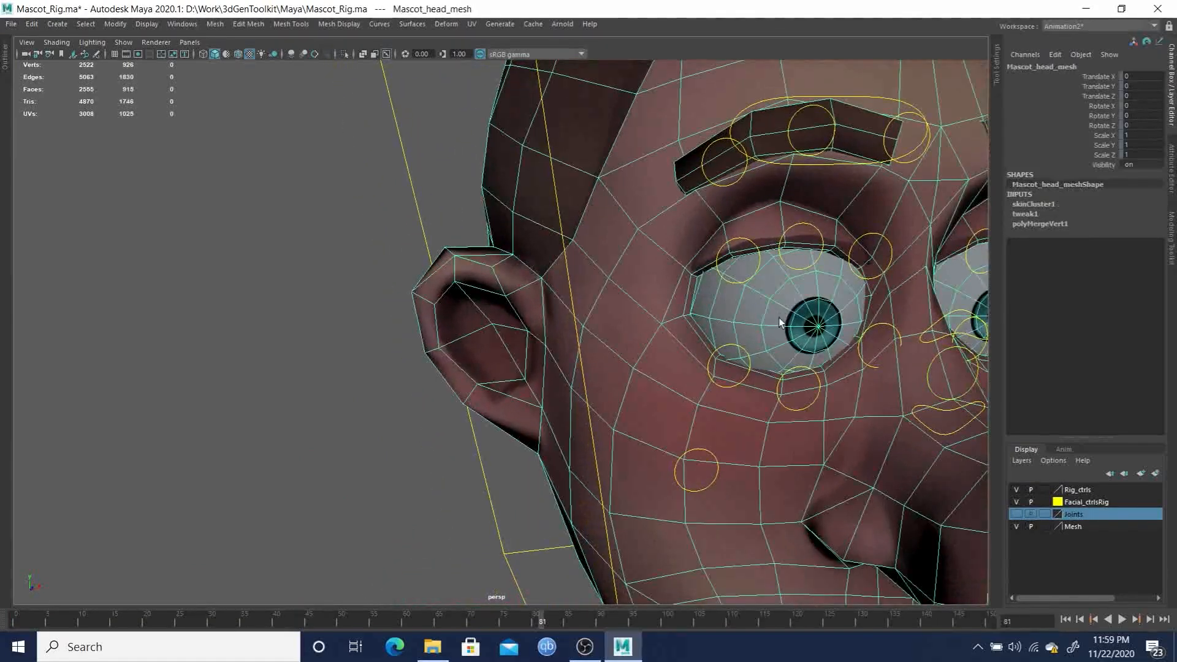
right_click_drag(755, 289, 702, 299)
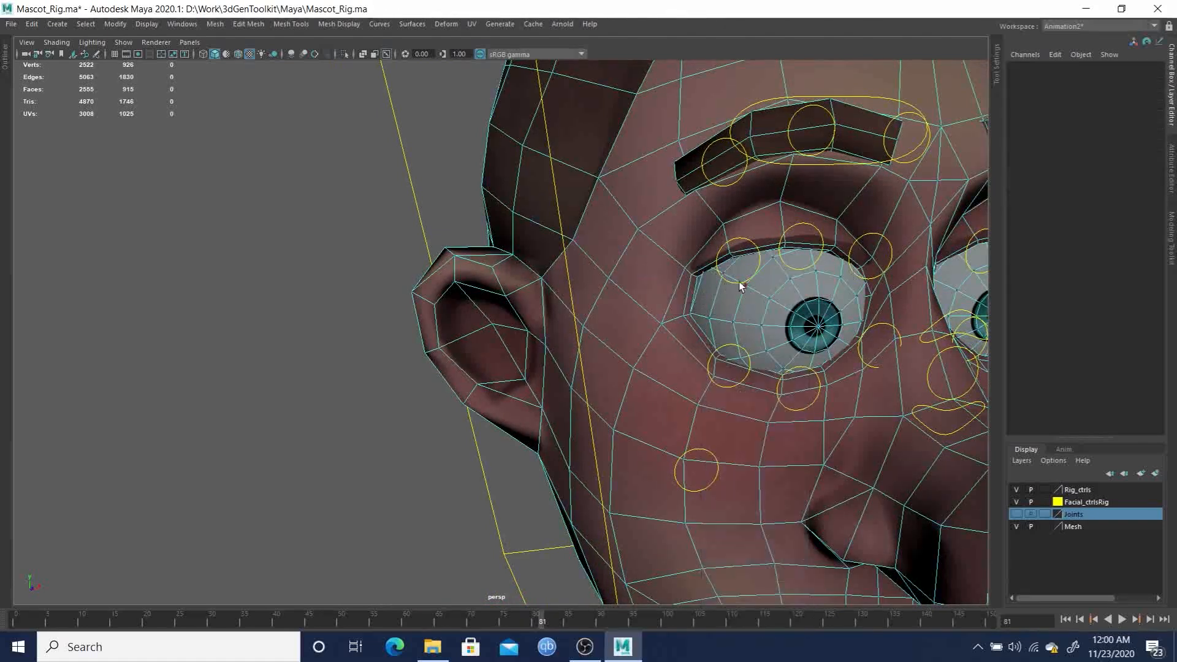
left_click(774, 308)
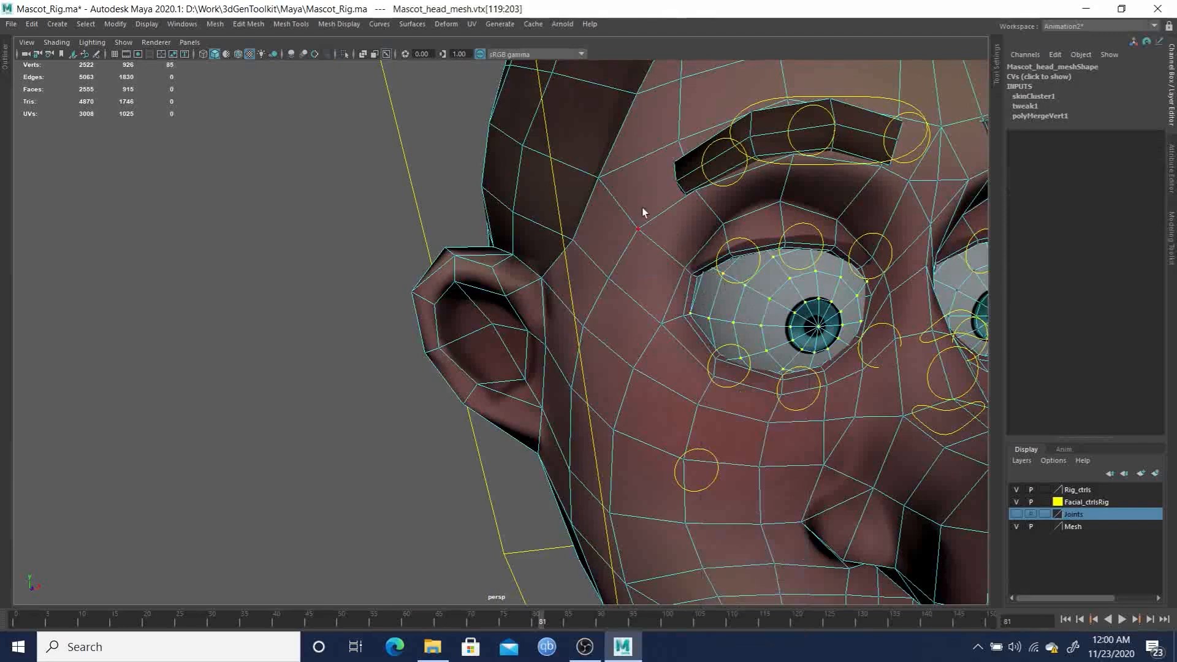
right_click_drag(755, 290, 685, 273)
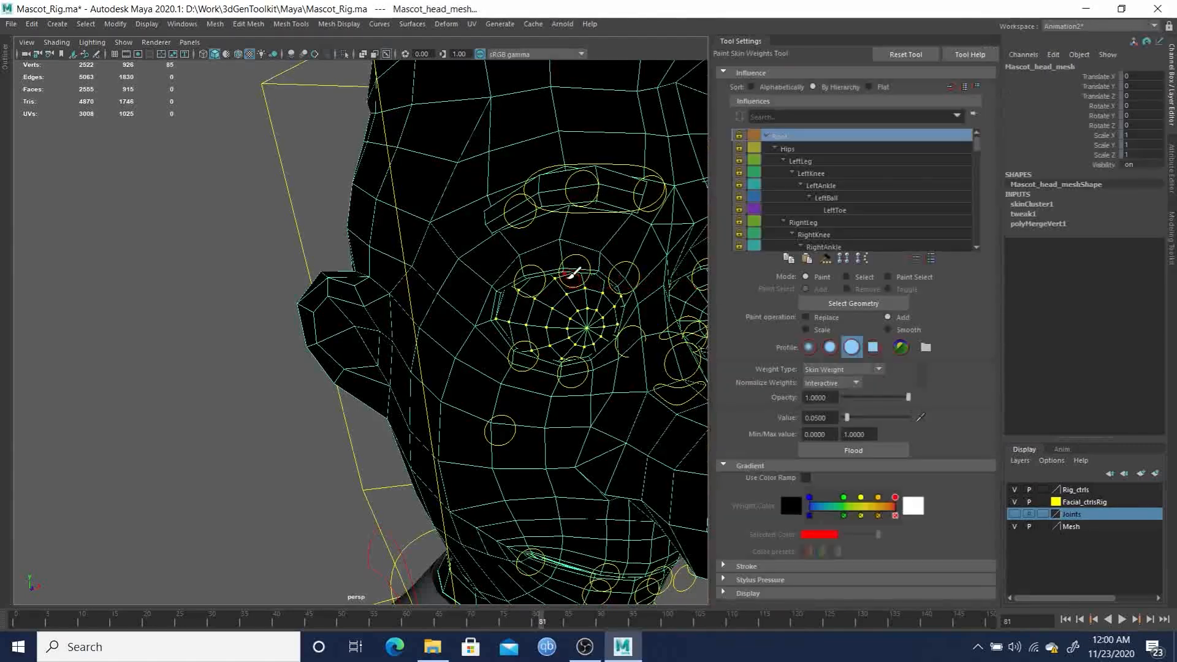
- Search the influences for RightEyeball, select that influence and unlock its weights
scroll(529, 315, "up", 2)
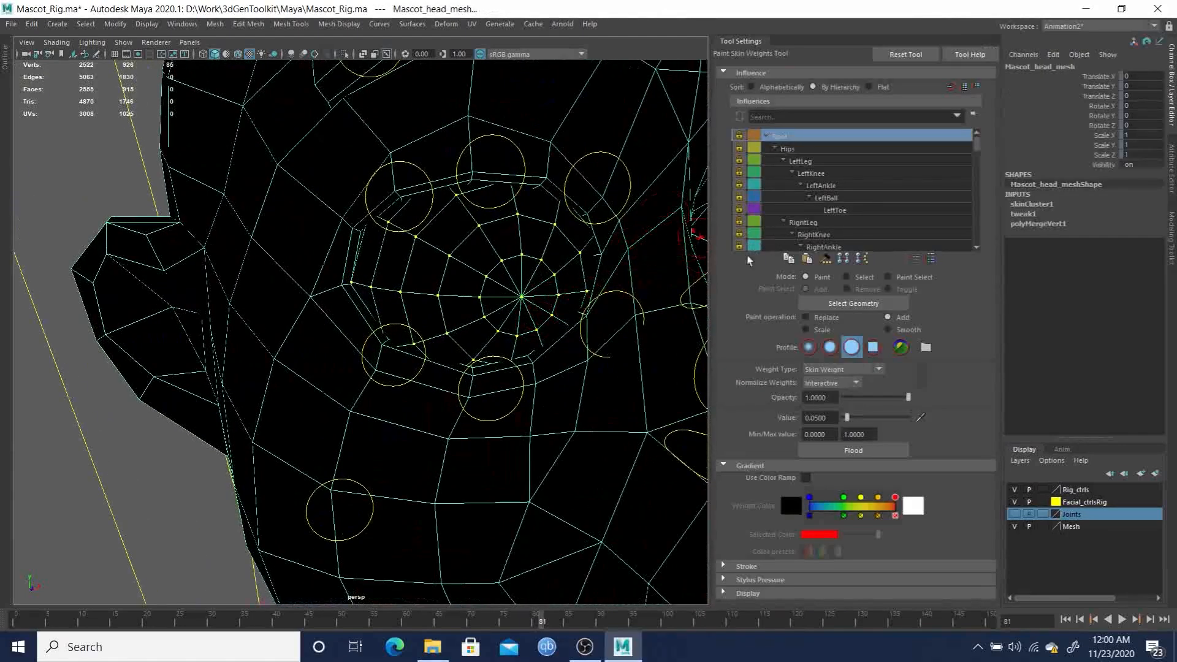
left_click_drag(976, 142, 976, 148)
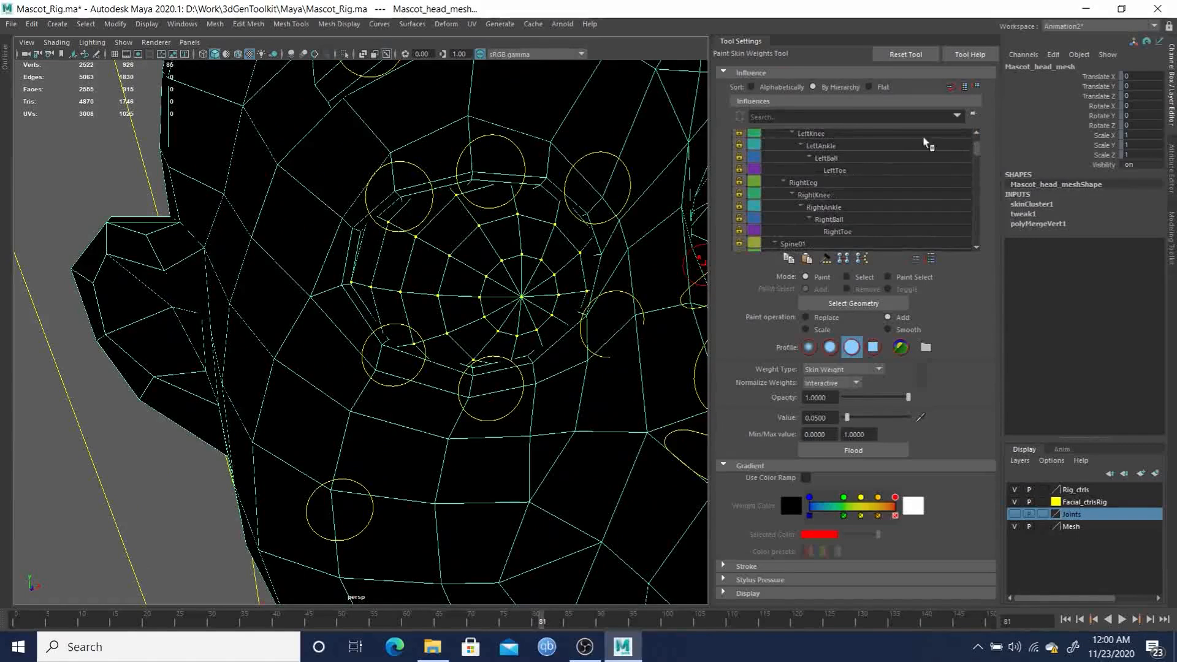
left_click(818, 114)
type("RightEyeball")
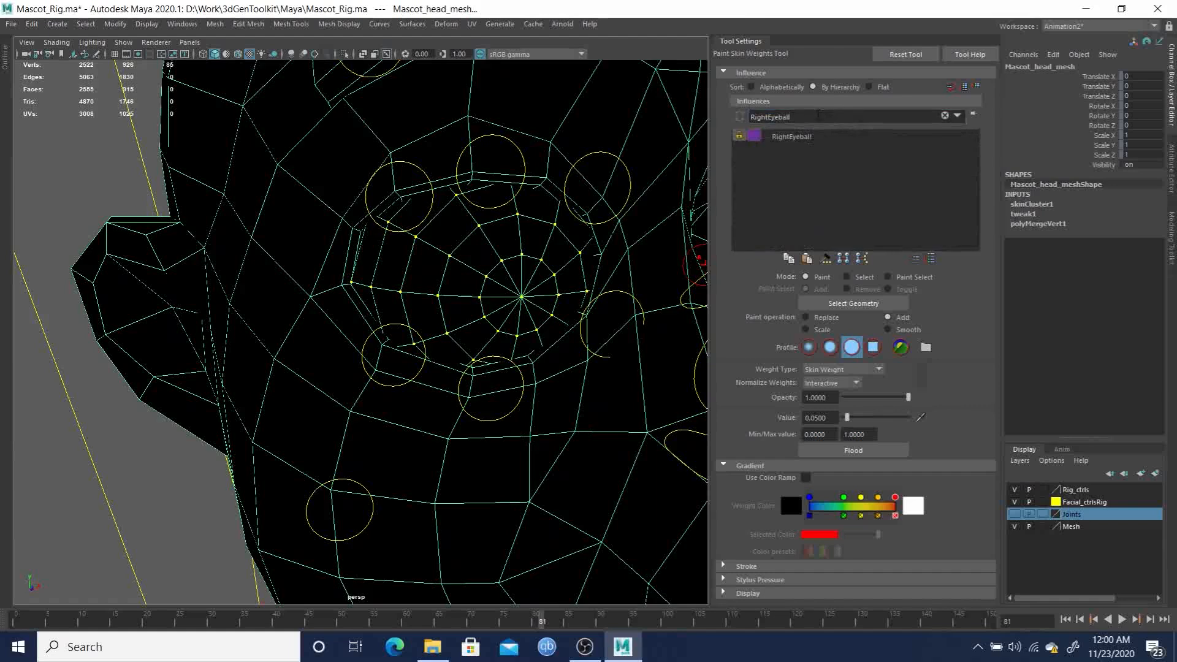
left_click(798, 140)
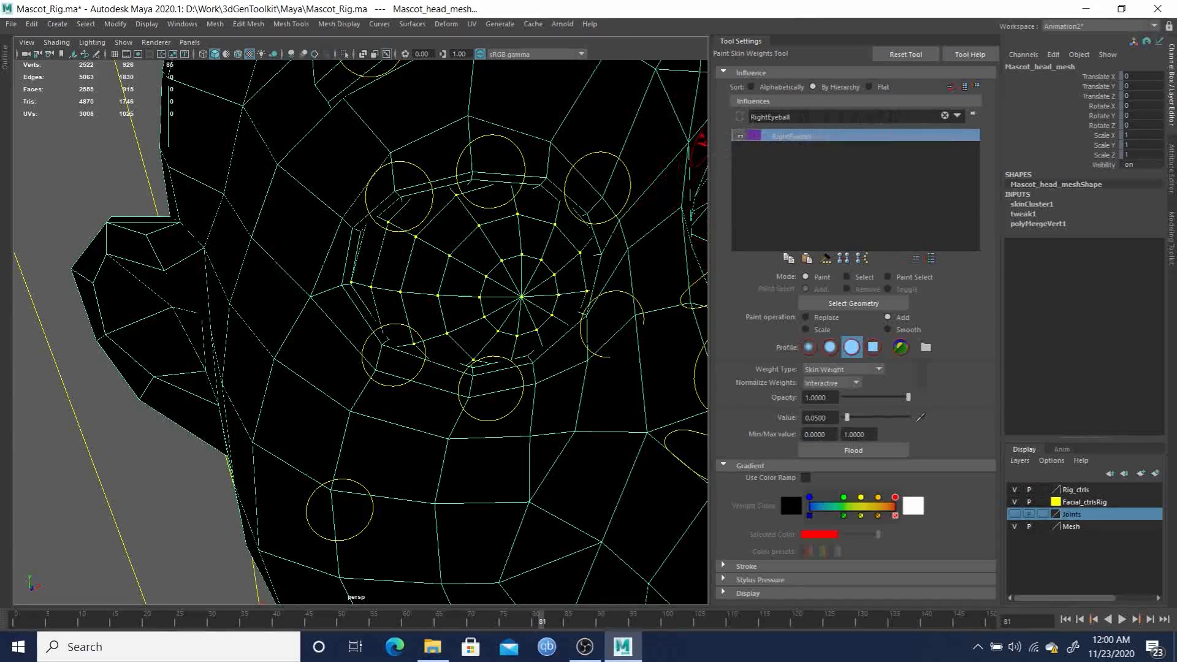
- Clear the influence search, check the Head and Head_end weights, and select and unlock the RightLowerEyelid influence
left_click(945, 116)
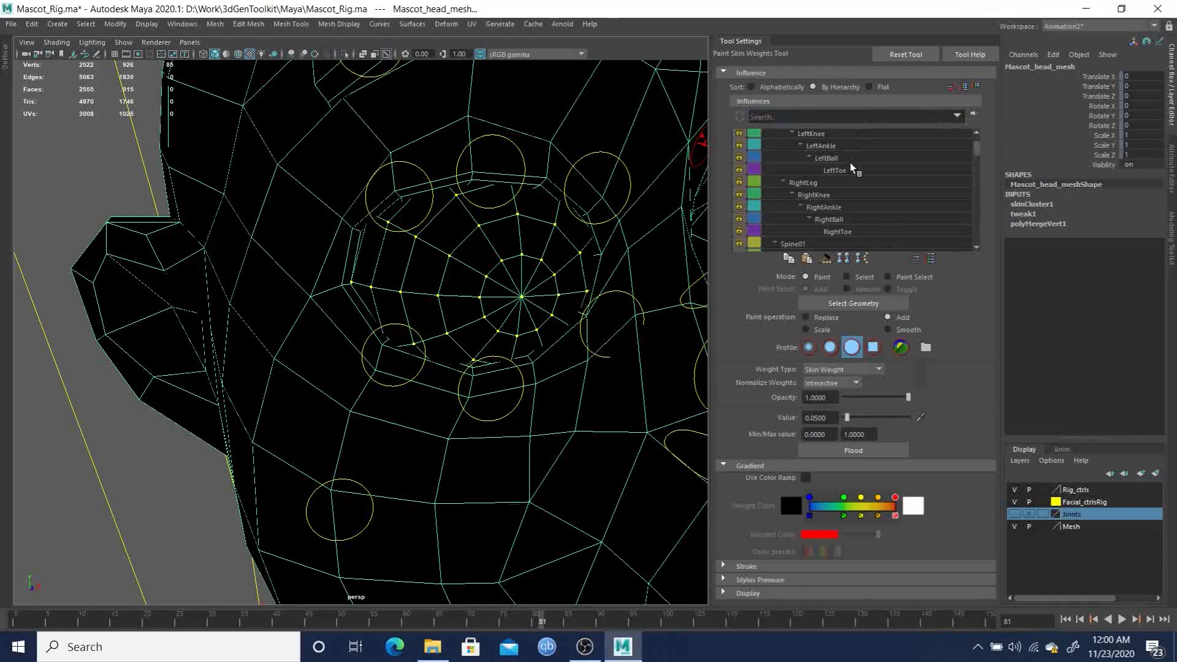
scroll(857, 196, "down", 8)
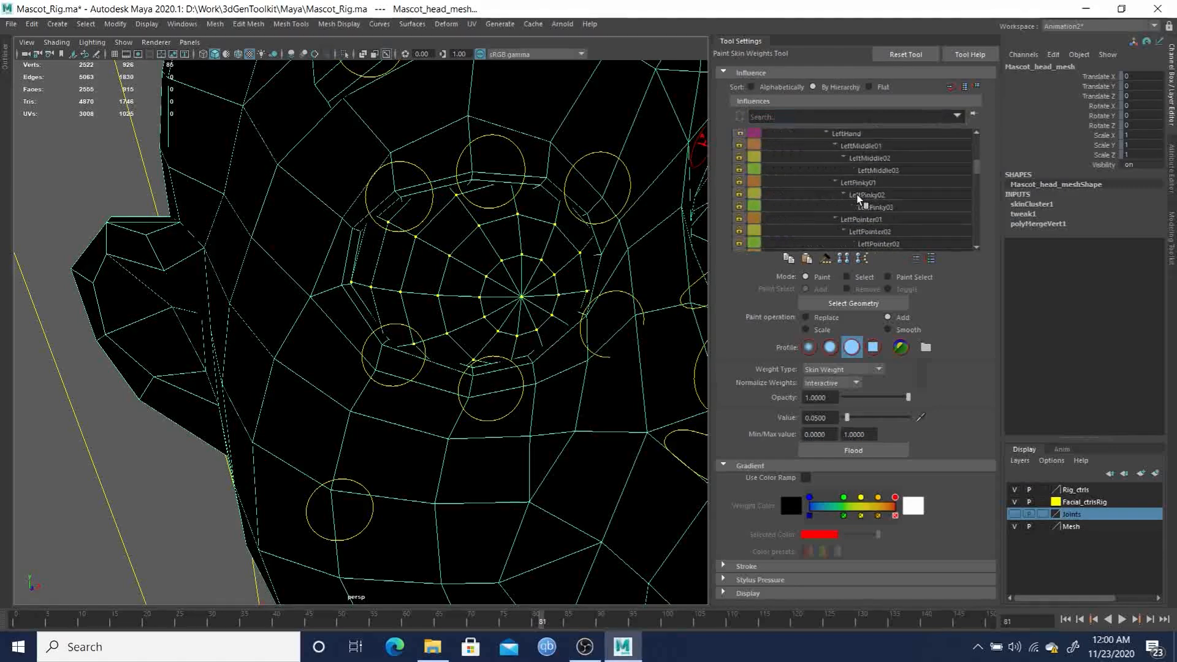
scroll(858, 198, "down", 1)
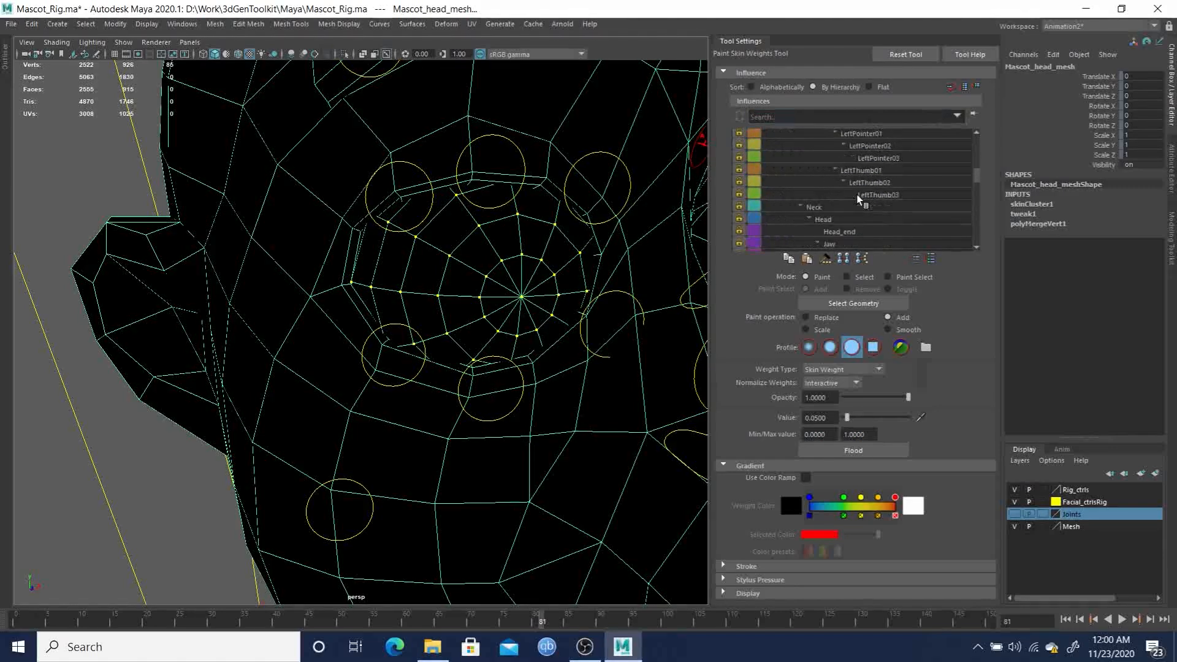
left_click(823, 219)
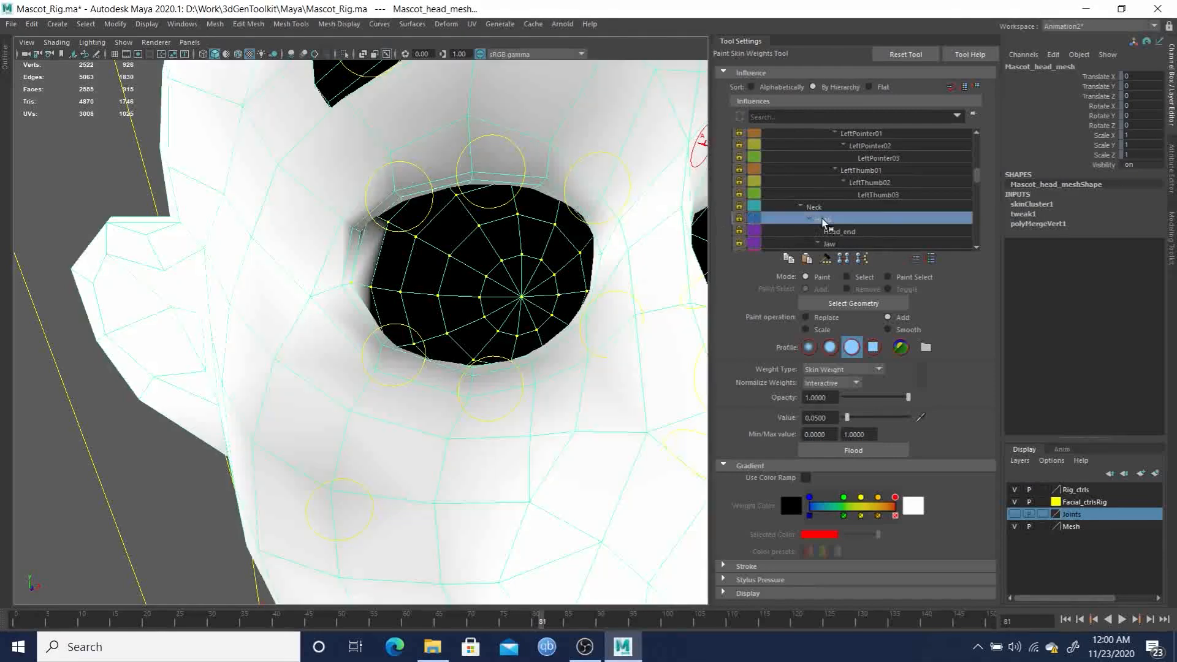
left_click(837, 233)
scroll(490, 239, "down", 3)
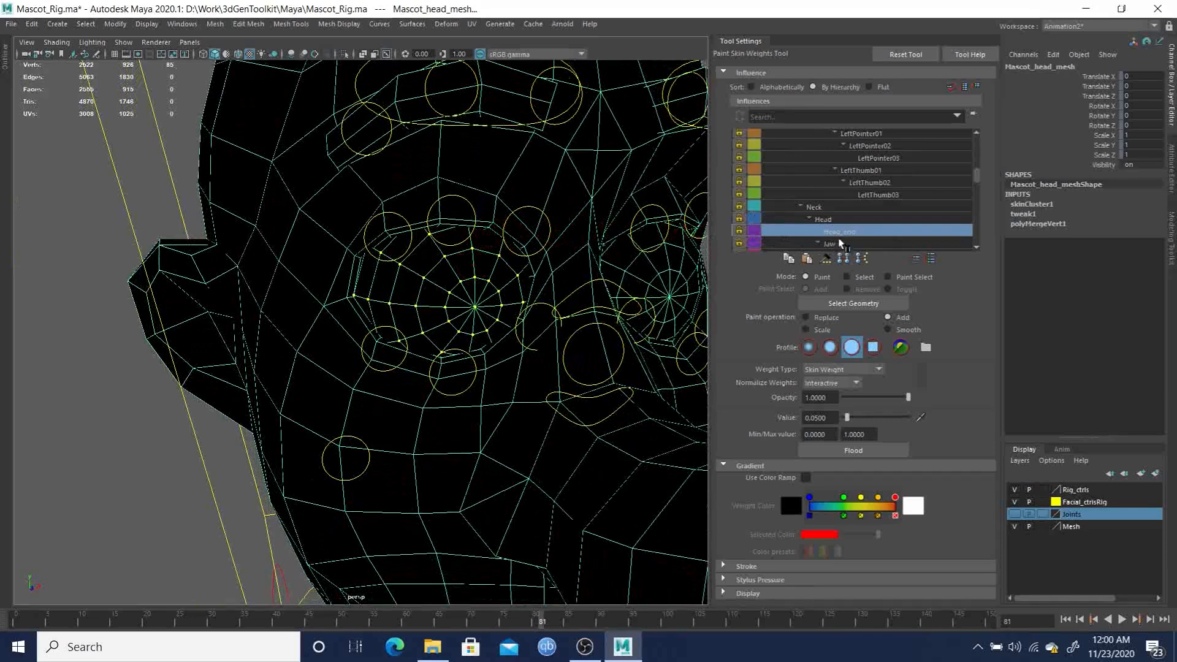
scroll(841, 243, "down", 6)
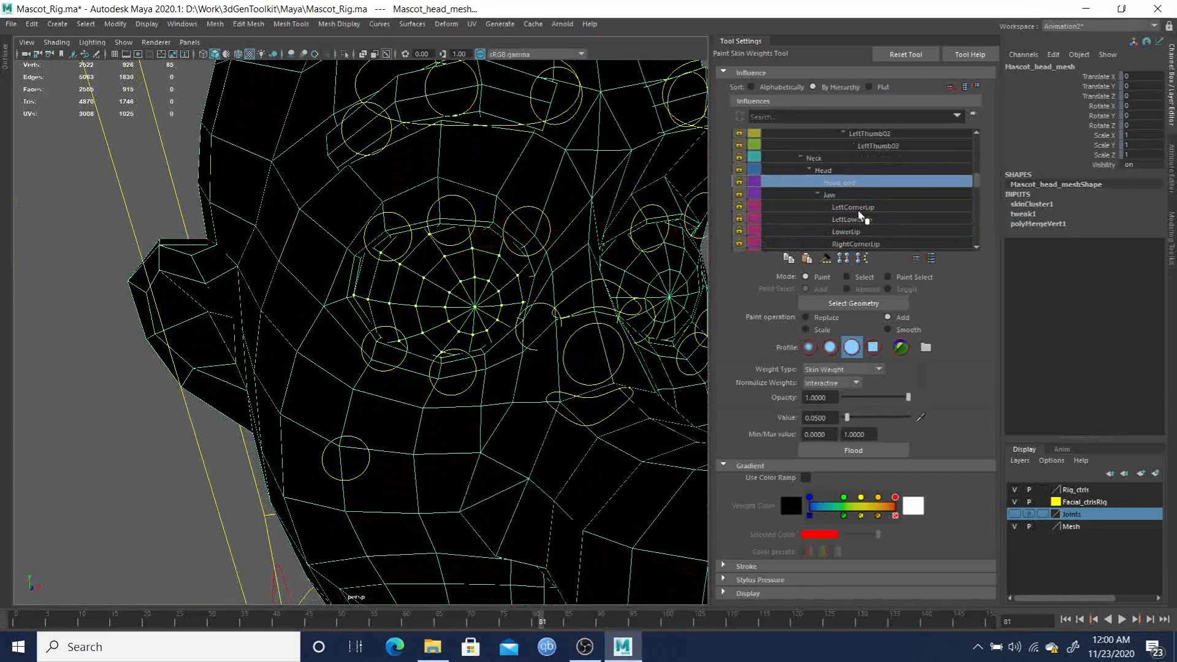
scroll(870, 214, "down", 6)
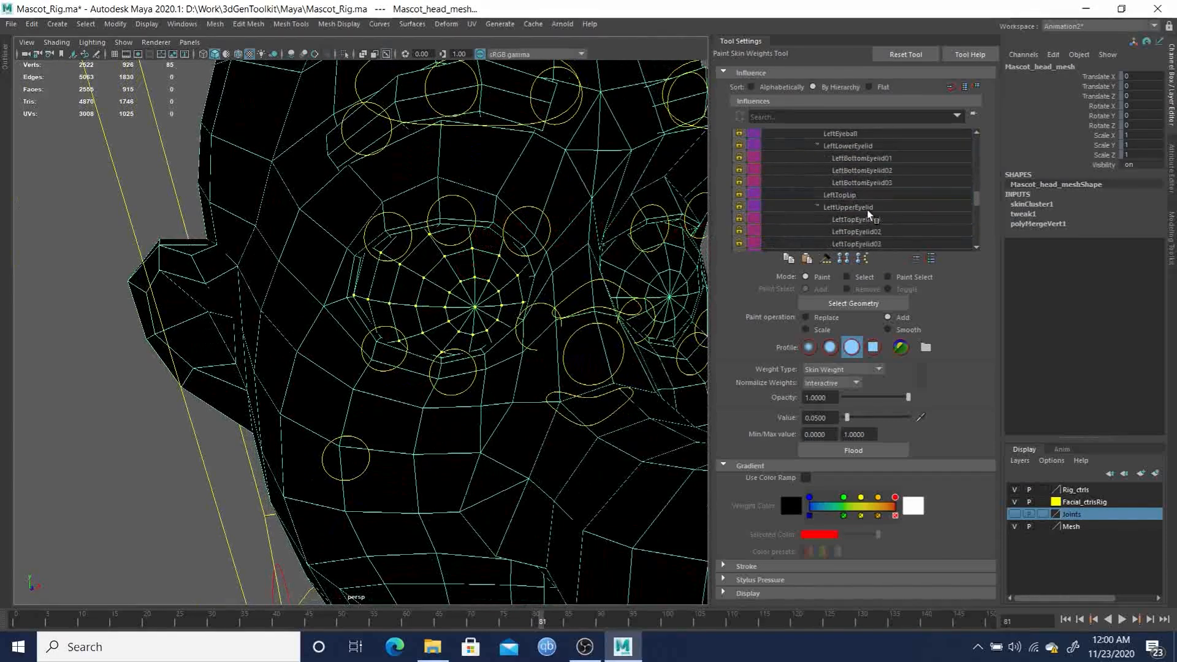
left_click(864, 196)
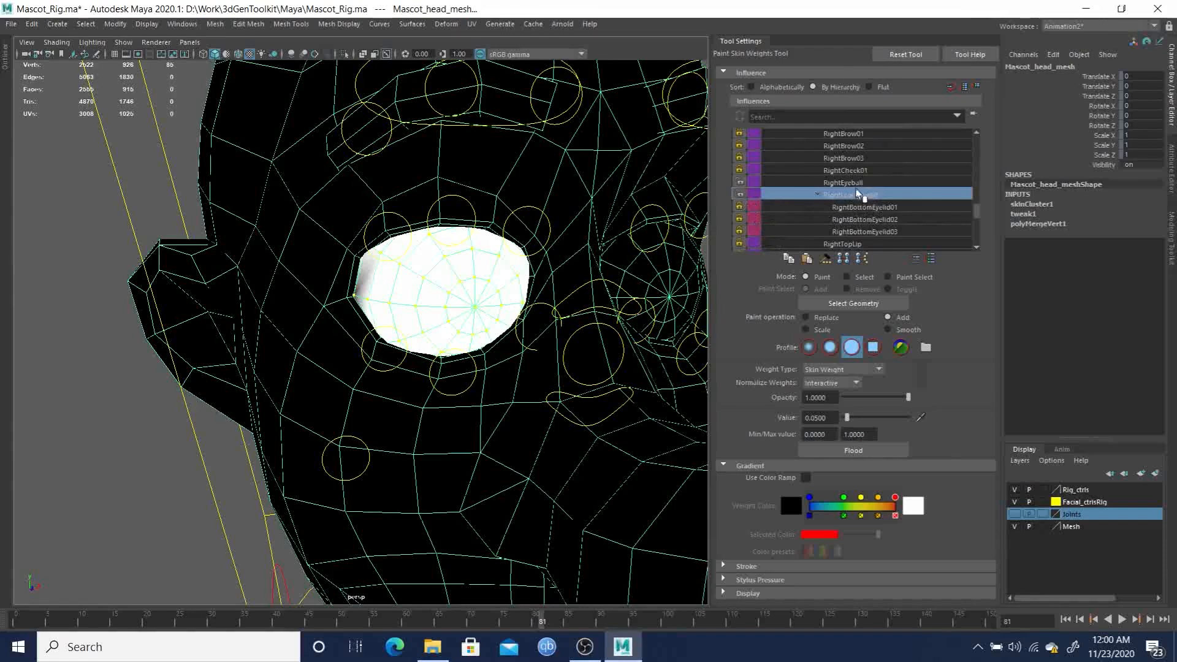
- Flood the selected vertices with RightEyeball weight using Replace at value 1, and relock the RightEyeball and RightLowerEyelid influences
left_click(855, 183)
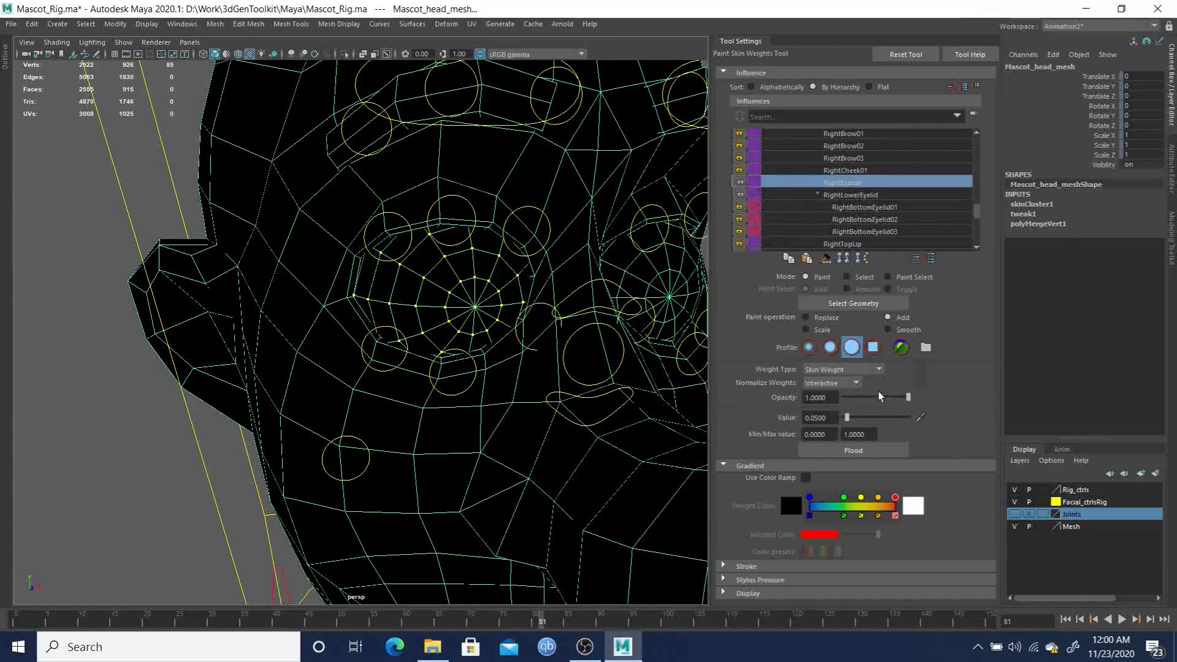
left_click(817, 319)
left_click_drag(887, 418, 899, 419)
left_click(855, 451)
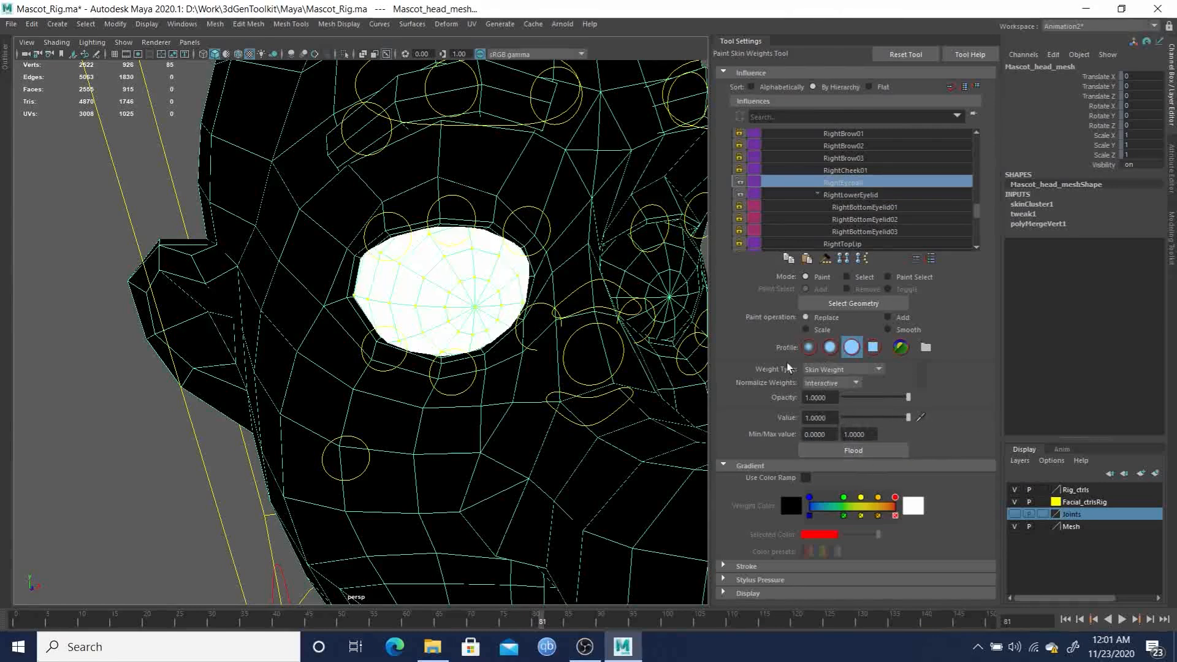
left_click(853, 195)
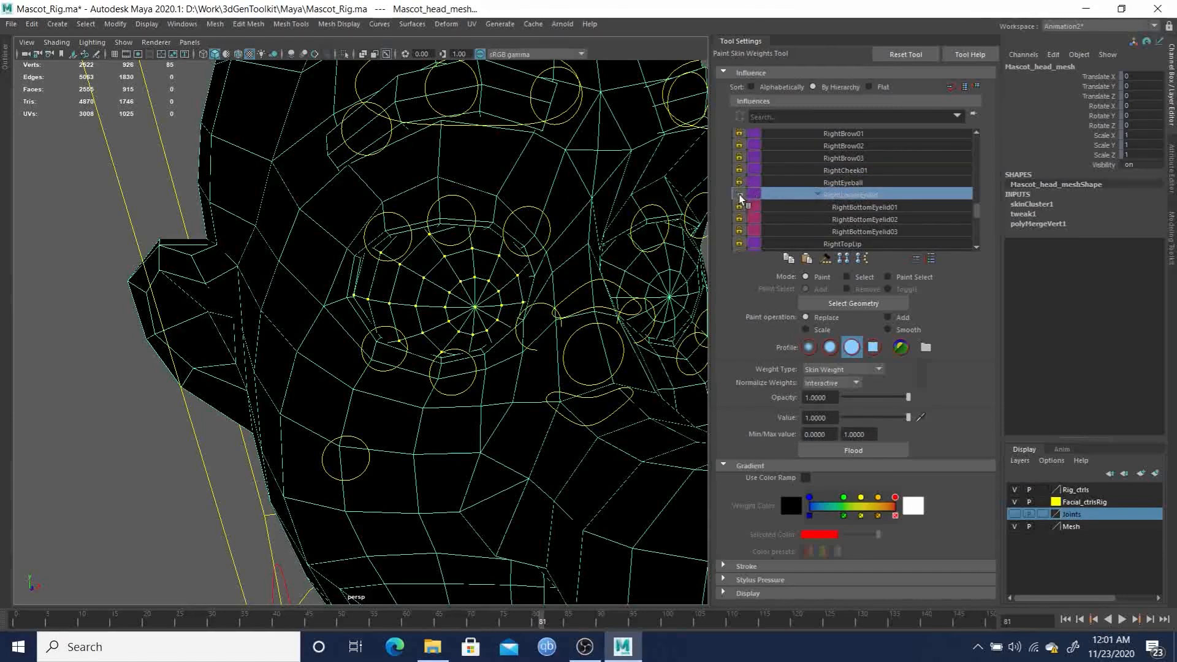
- Leave weight painting, test the reweighted right eyeball by rotating its control, and undo the rotation
key("q")
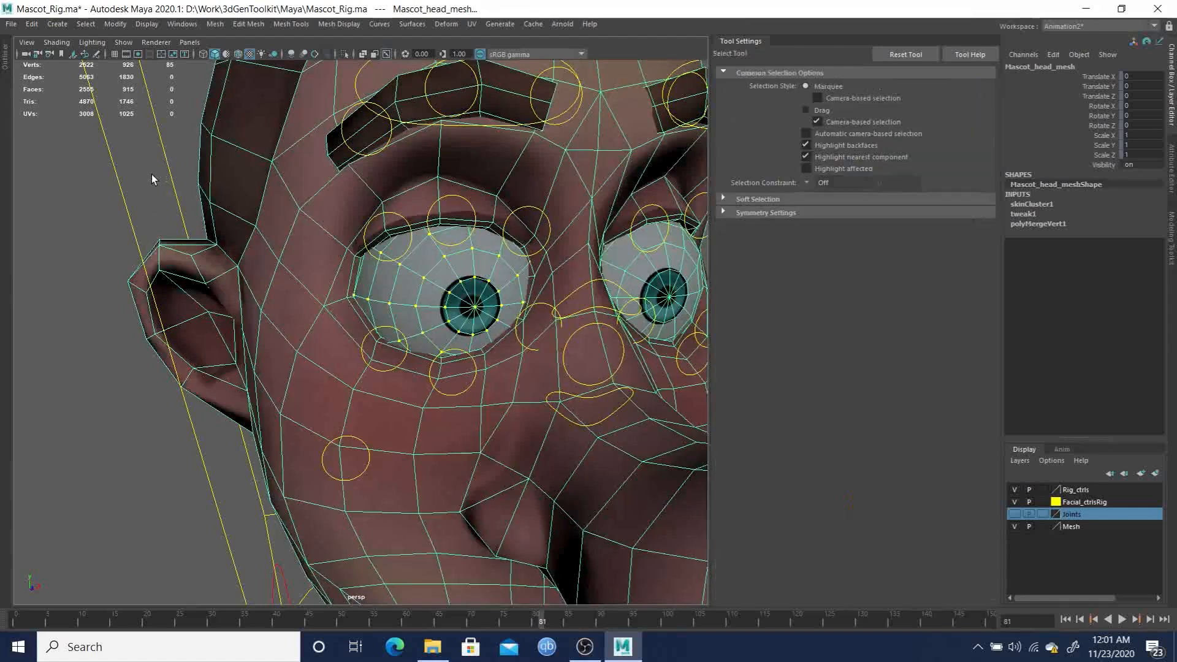
left_click(152, 174)
scroll(552, 359, "down", 2)
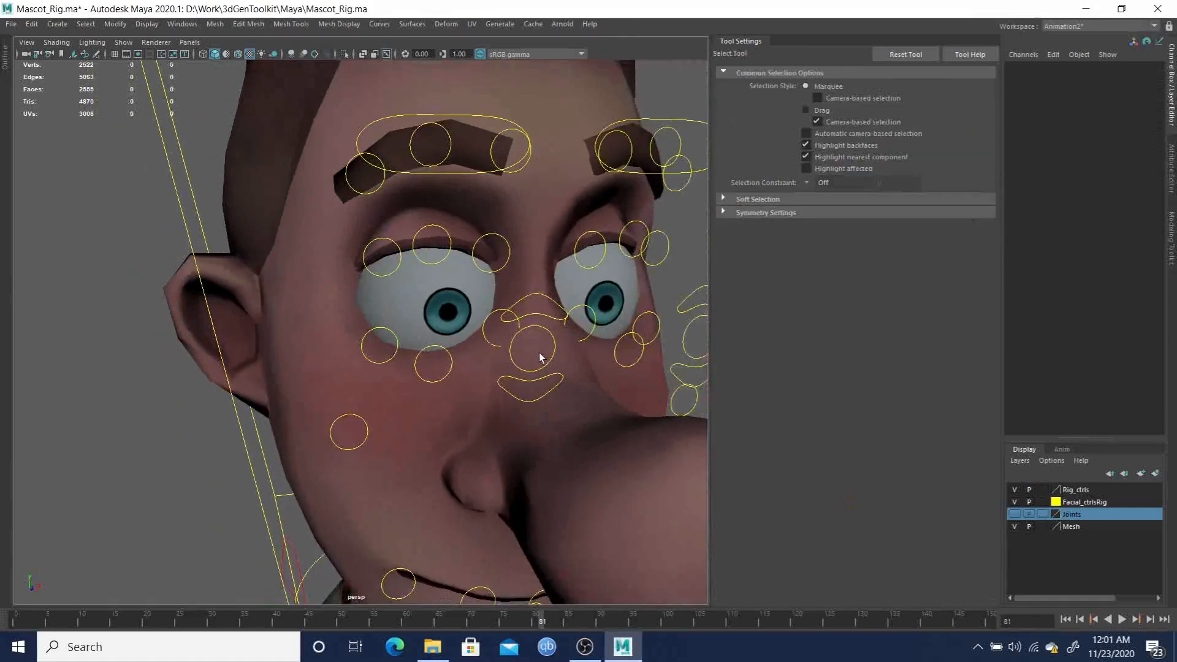
left_click(543, 329)
key("e")
left_click_drag(459, 305, 453, 300)
key("ctrl+z")
- Return to the right eyeball's vertices on the head mesh and restart the Paint Skin Weights tool
scroll(371, 325, "up", 4)
middle_click_drag(385, 322, 430, 334, "alt")
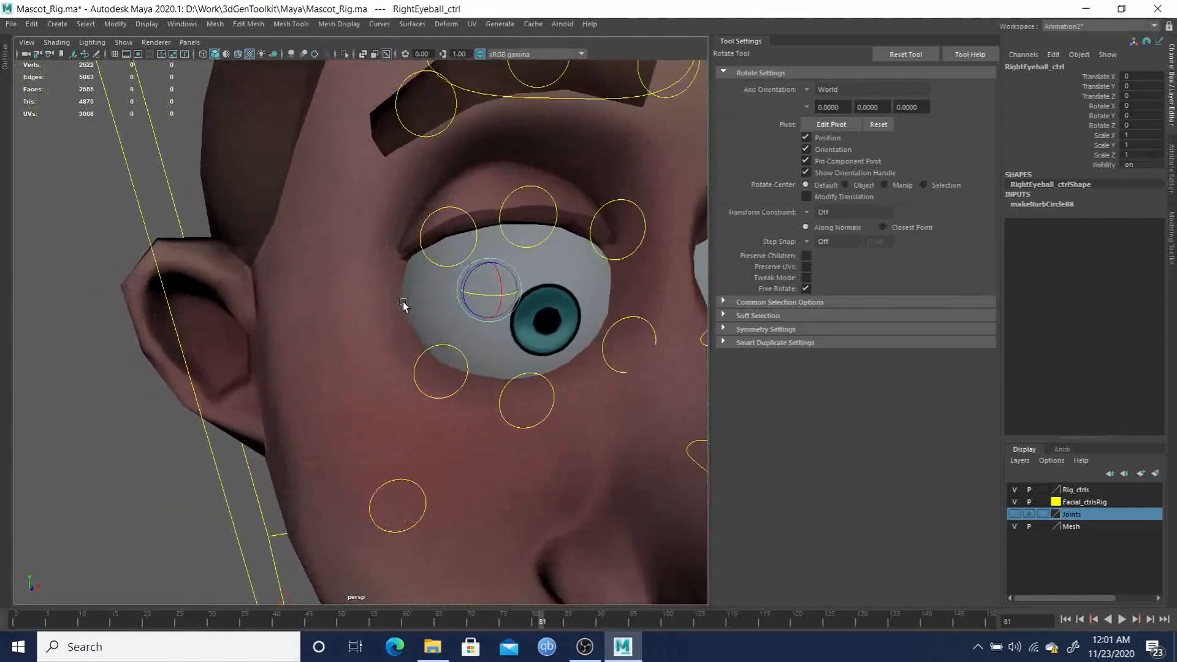
key("q")
left_click(423, 297)
right_click_drag(501, 291, 441, 292)
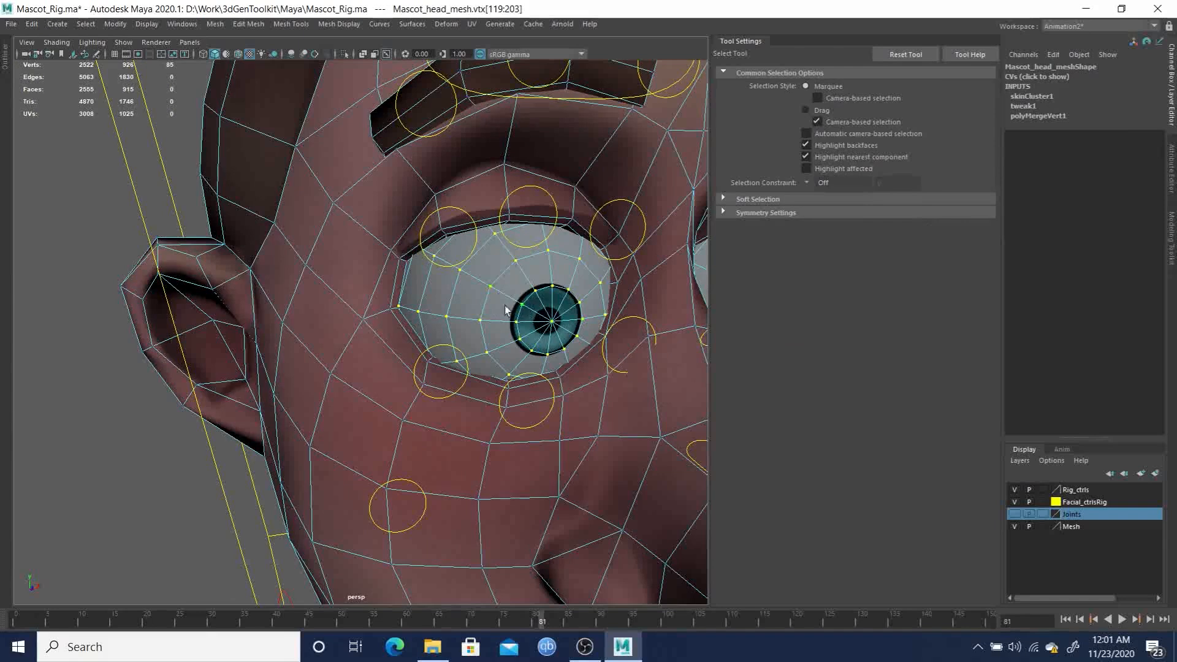
middle_click_drag(478, 303, 477, 299, "alt")
right_click_drag(478, 303, 423, 280)
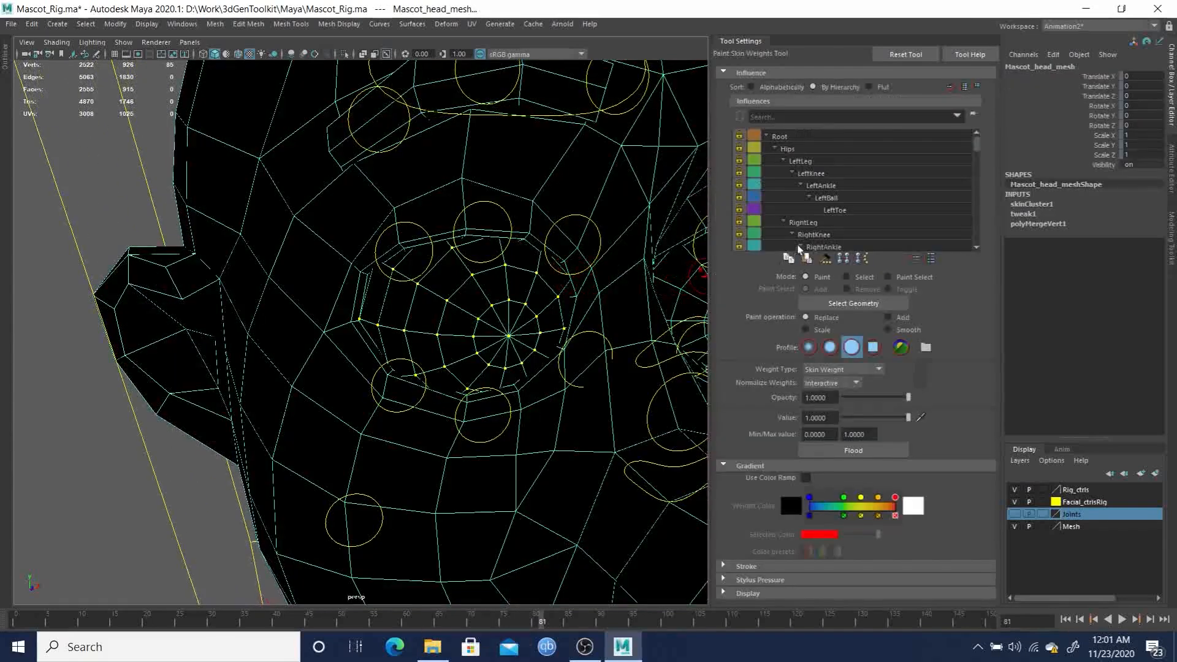
- Inspect the weights of the RightBottomEyelid01 to 03, RightEyeball, RightCheek01, RightBrow03 and RightBrow02 influences around the right eyeball
scroll(847, 203, "down", 2)
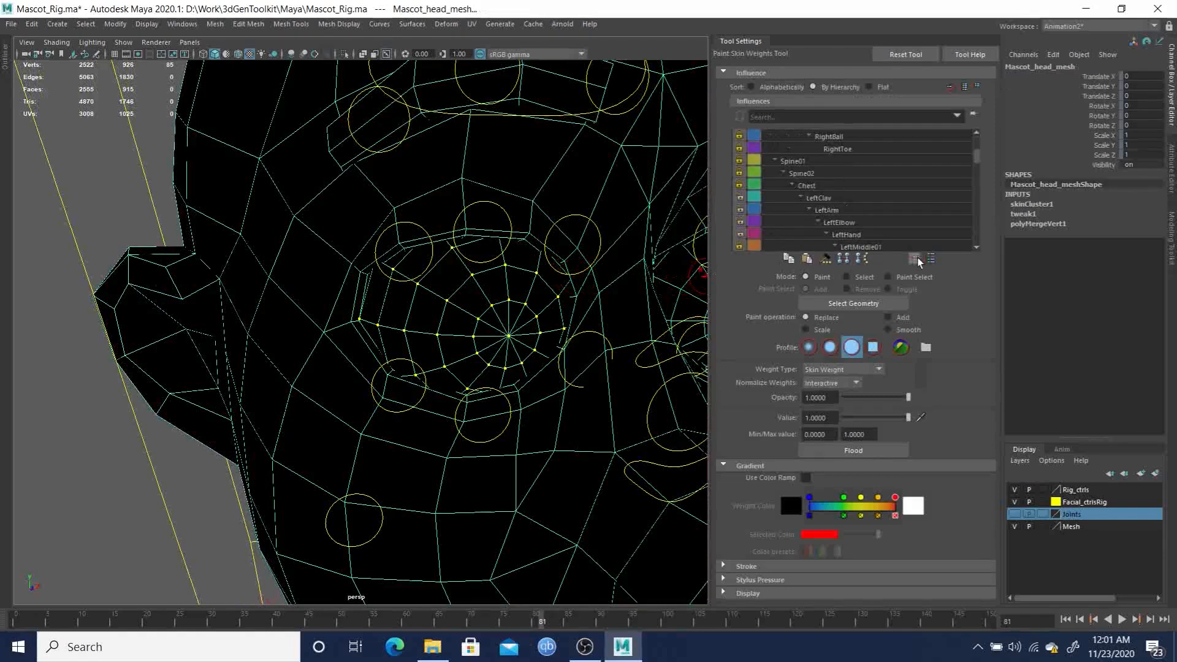
left_click(915, 259)
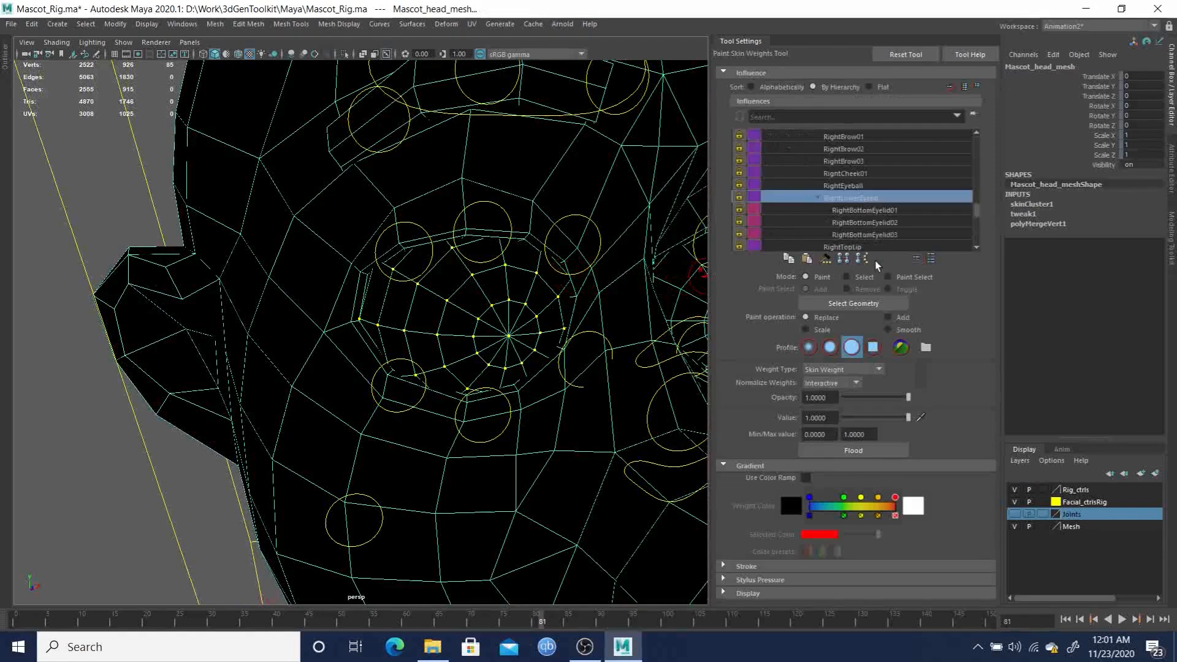
left_click(869, 210)
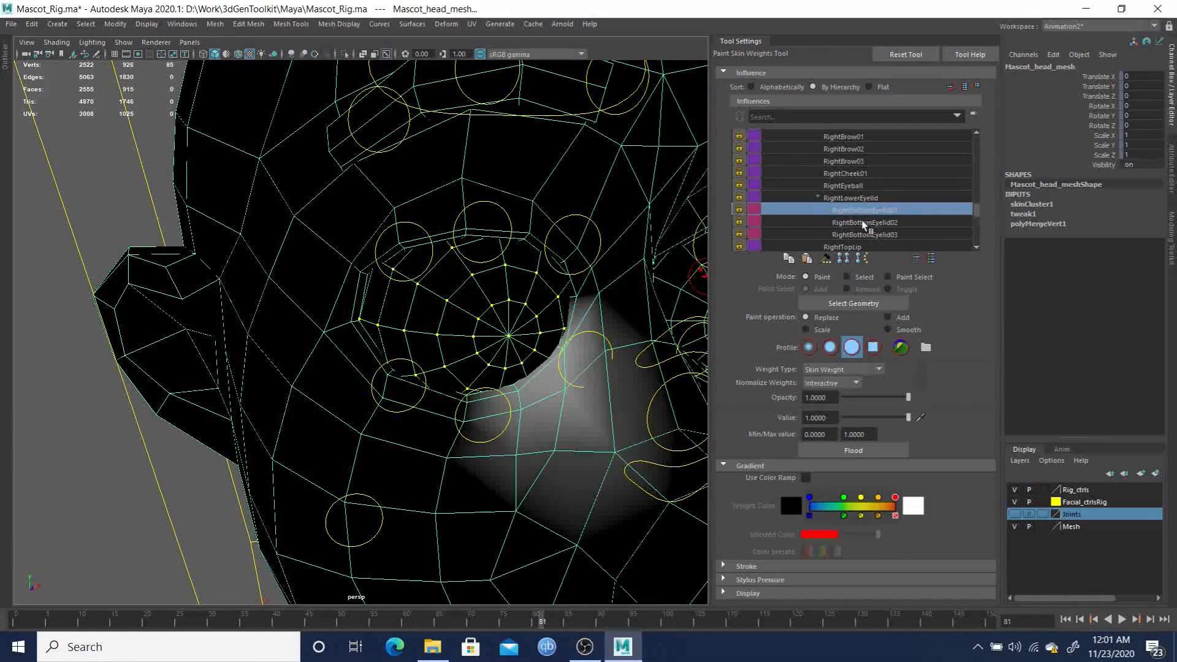
left_click(869, 223)
left_click(871, 235)
left_click(849, 186)
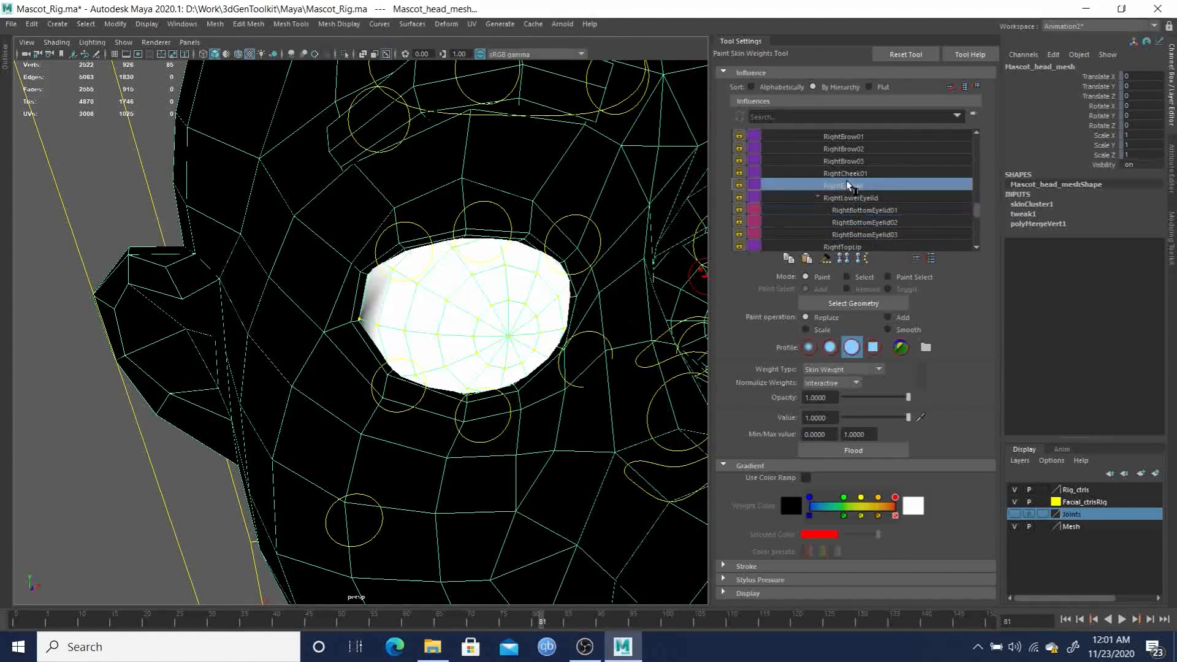
left_click(846, 174)
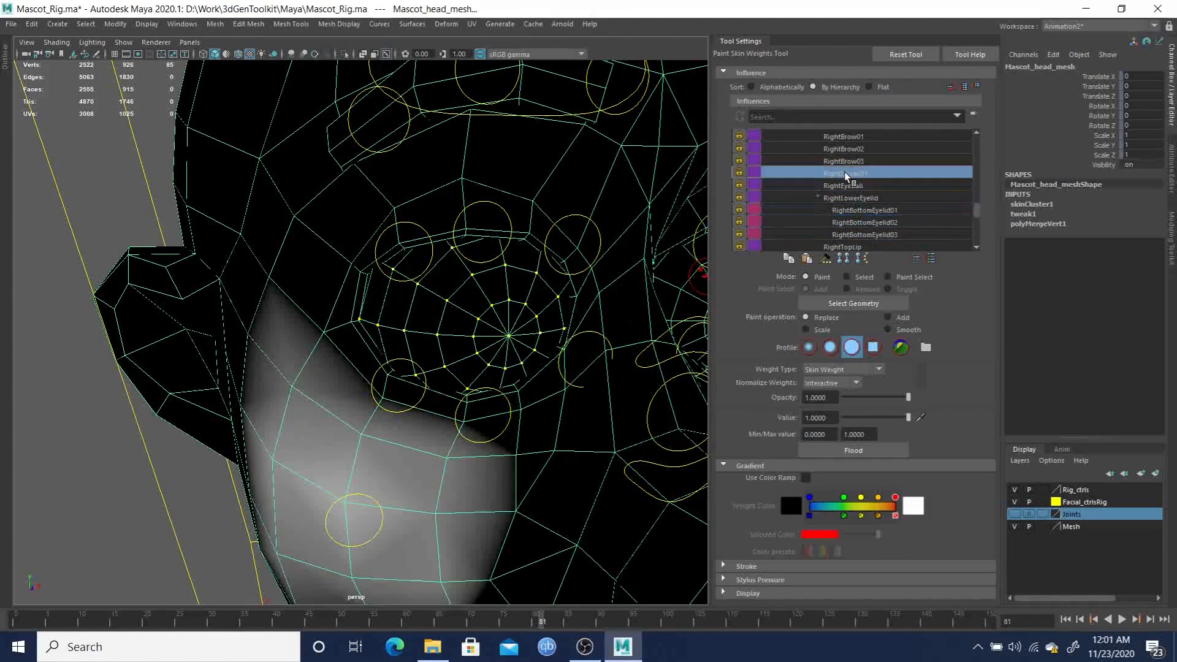
left_click(845, 161)
right_click_drag(564, 252, 504, 284, "alt")
left_click(858, 148)
- Inspect the weights of the left upper eyelid, top lip, bottom eyelid, eyeball, cheek and brow influences on the head mesh
scroll(870, 199, "up", 3)
left_click(849, 186)
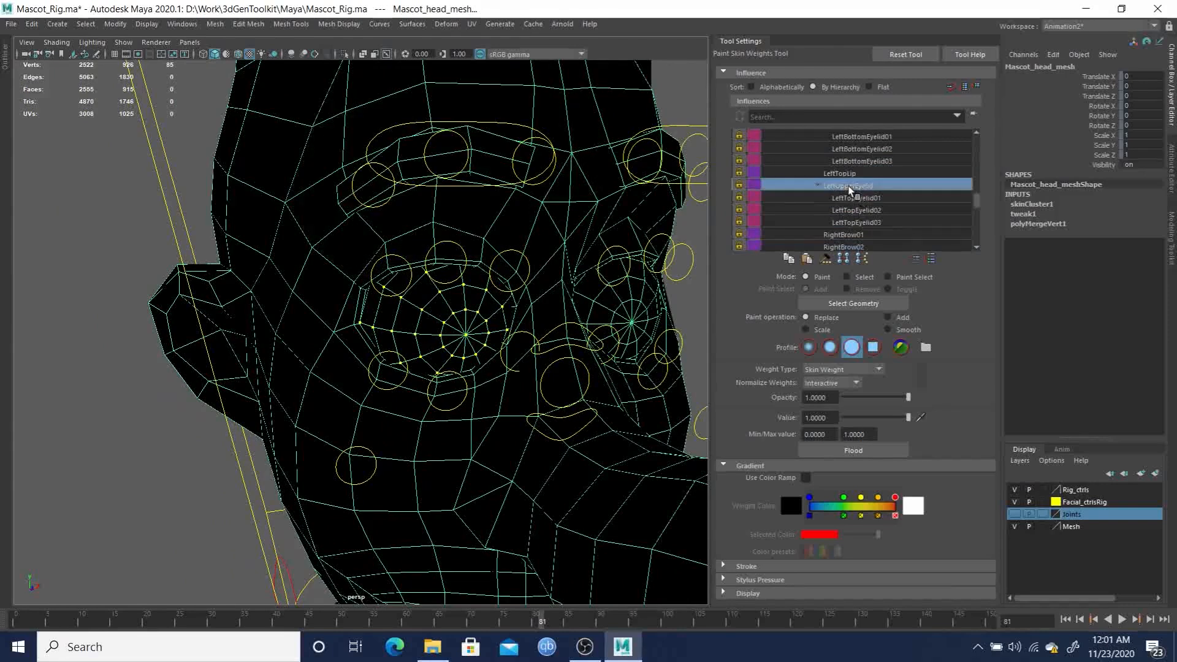
left_click(853, 173)
left_click(855, 162)
left_click(855, 149)
left_click(856, 139)
scroll(864, 184, "up", 3)
left_click(845, 210)
left_click(844, 198)
left_click(846, 185)
left_click(847, 174)
left_click(847, 161)
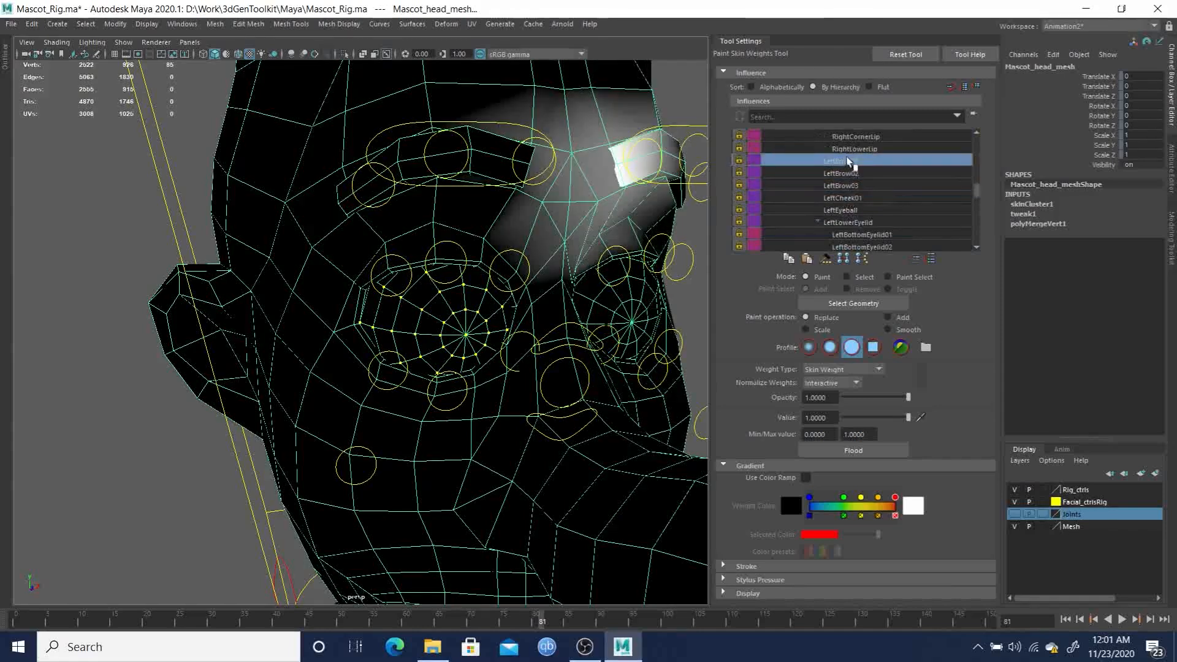
- Check the RightLowerLip, RightCornerLip, Head_end and Head influences, examining the Head weights closely around the right eyeball
left_click(852, 149)
left_click(857, 138)
scroll(858, 168, "up", 3)
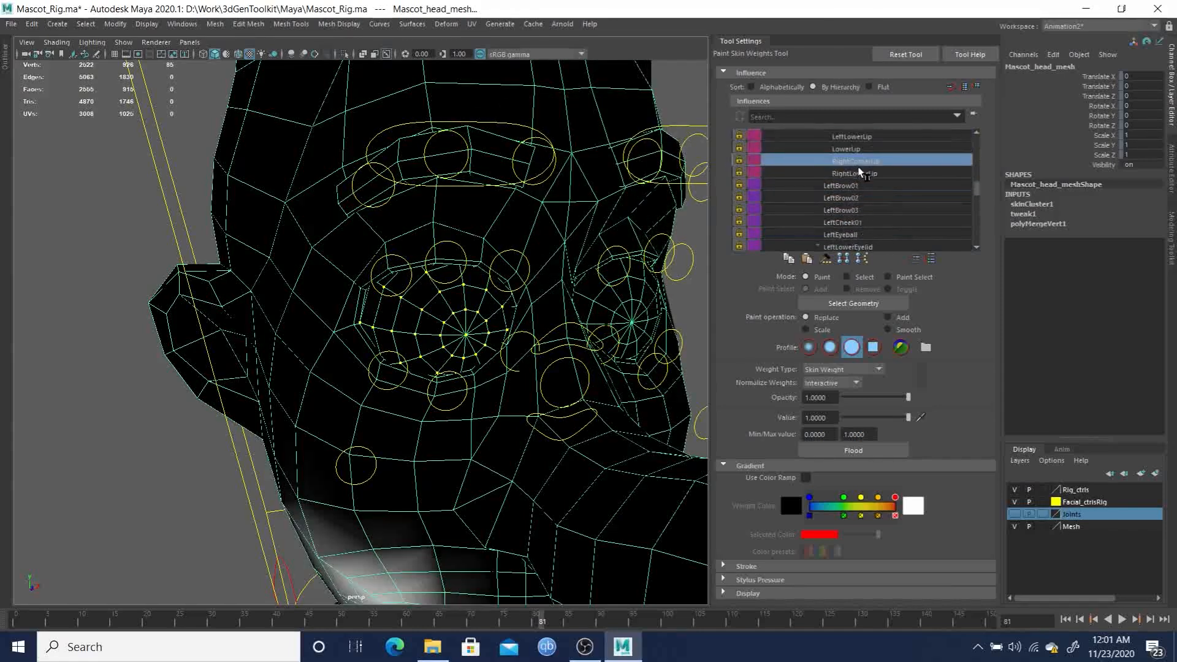
left_click(840, 150)
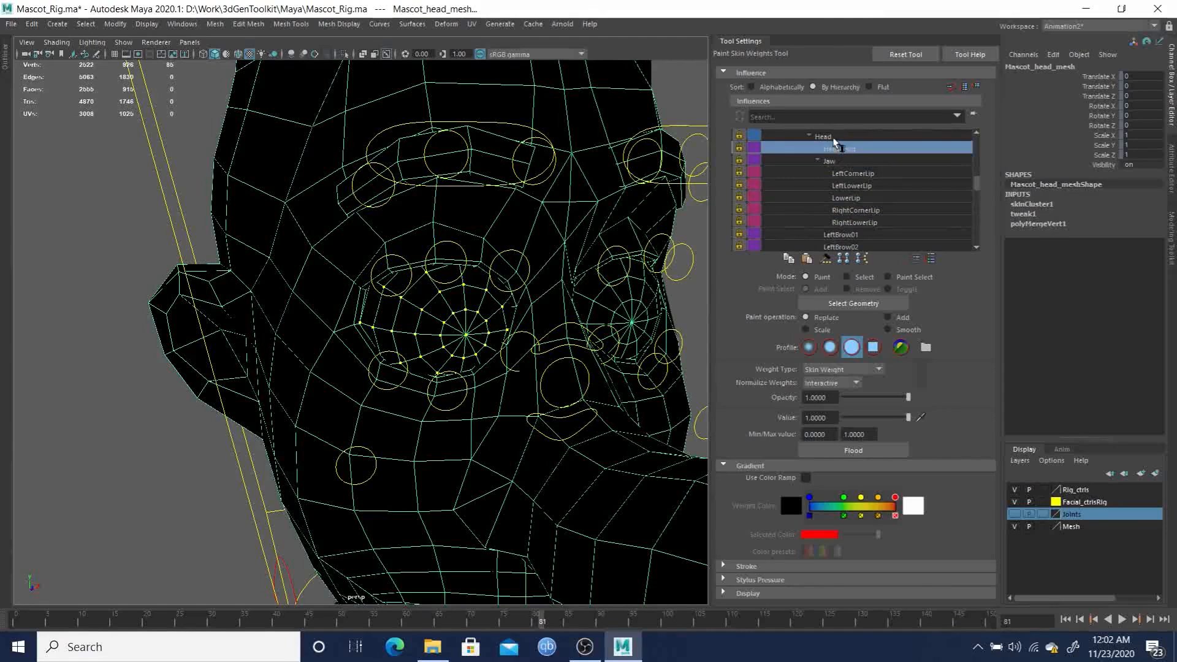
left_click(835, 137)
scroll(359, 312, "up", 5)
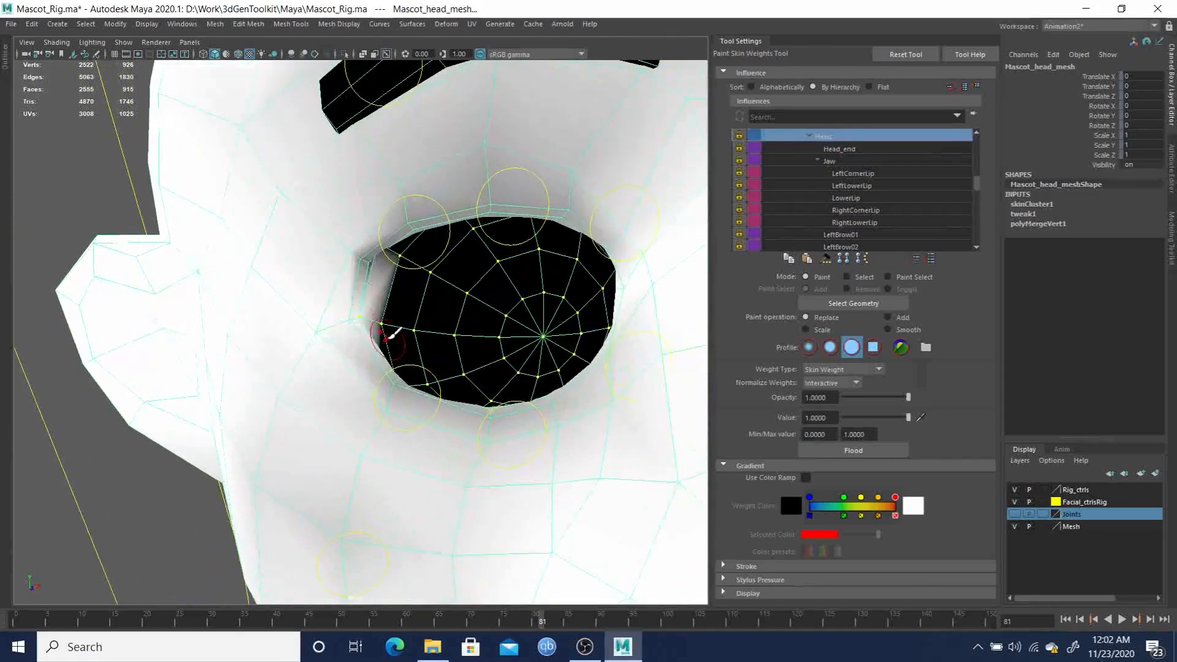
scroll(407, 302, "up", 2)
scroll(452, 297, "up", 2)
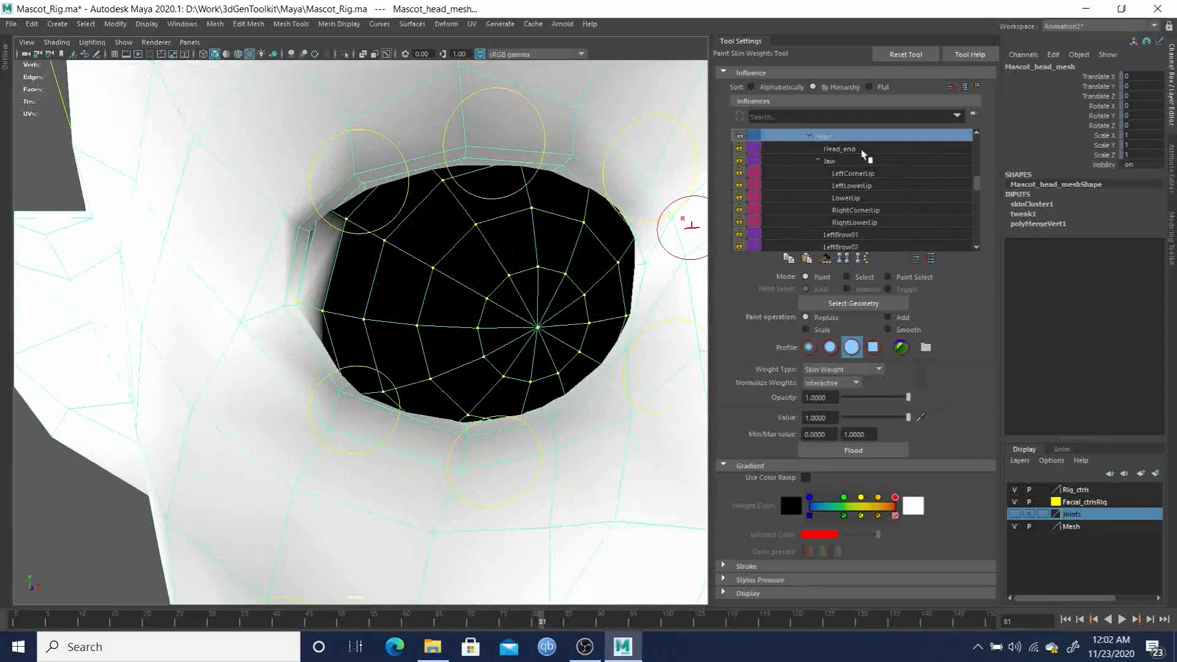
- Unlock the RightEyeball influence, flood the selected vertices with Replace at value 1, and lock the inverse selection of influences
left_click_drag(978, 179, 983, 211)
left_click(739, 161)
left_click(848, 163)
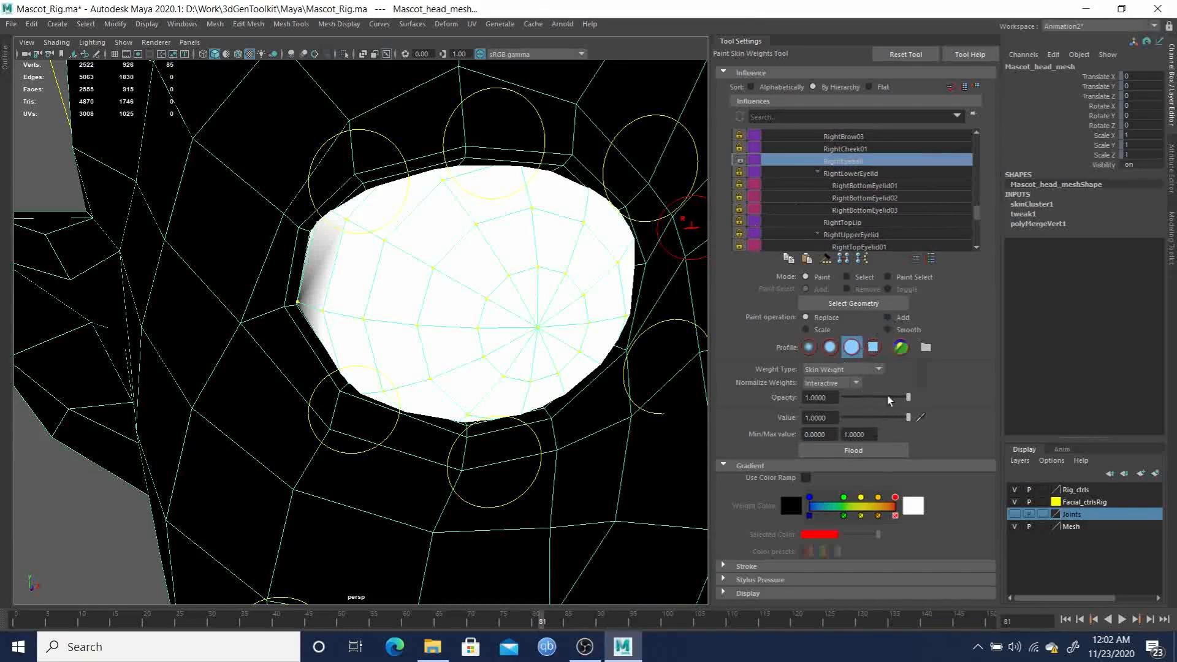
left_click(870, 449)
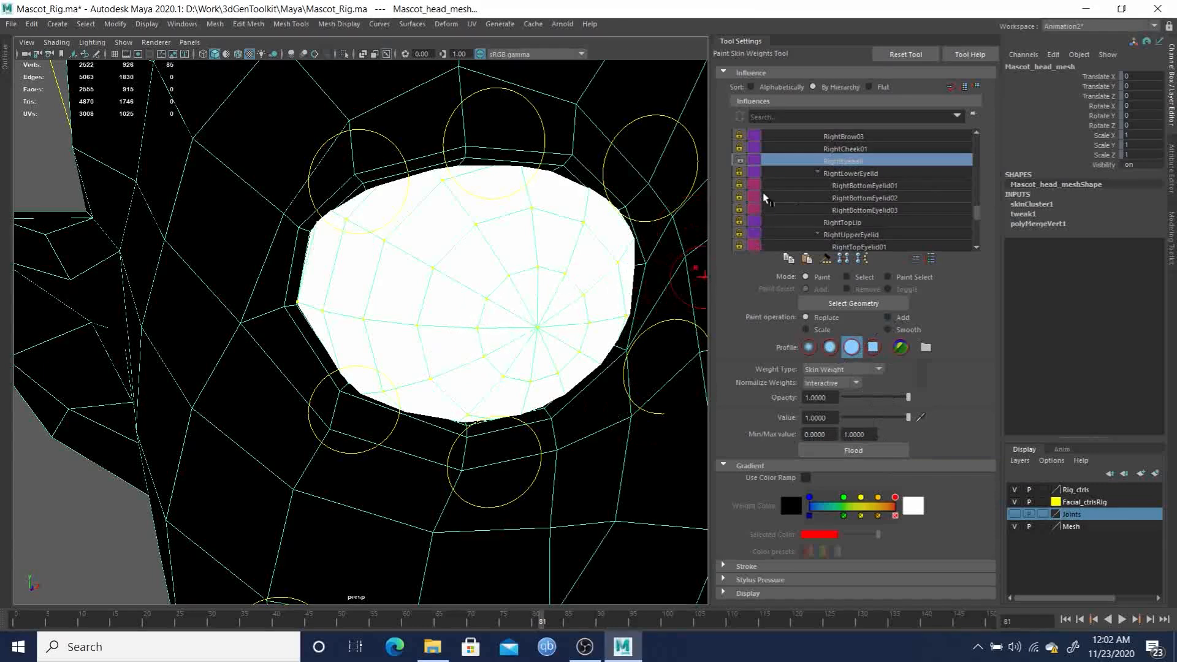
right_click(862, 161)
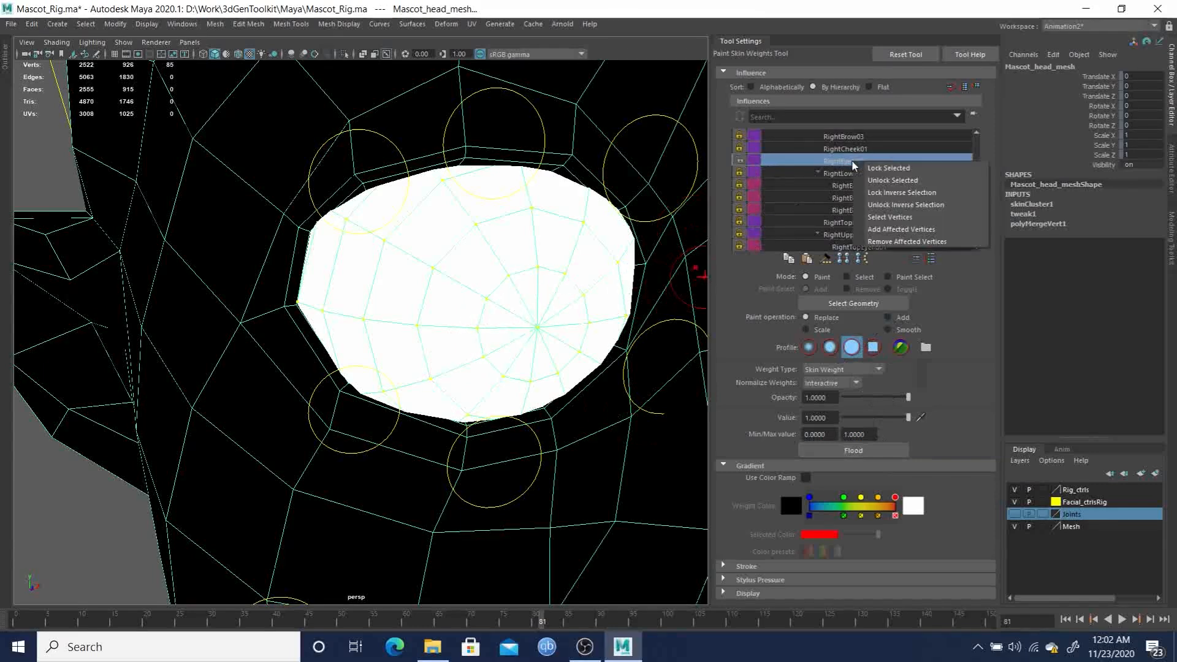
left_click(905, 194)
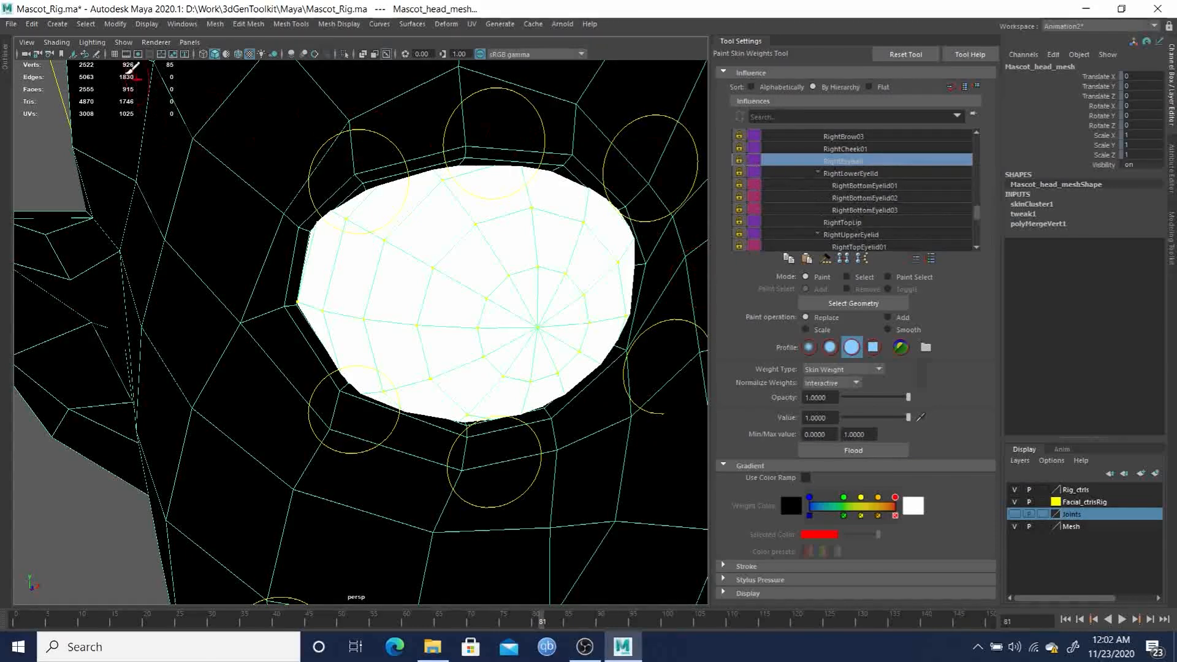
- Leave weight painting, test the right eyeball by rotating RightEyeball_ctrl, restore its zero rotation, and clear the selection
key("q")
left_click(50, 180)
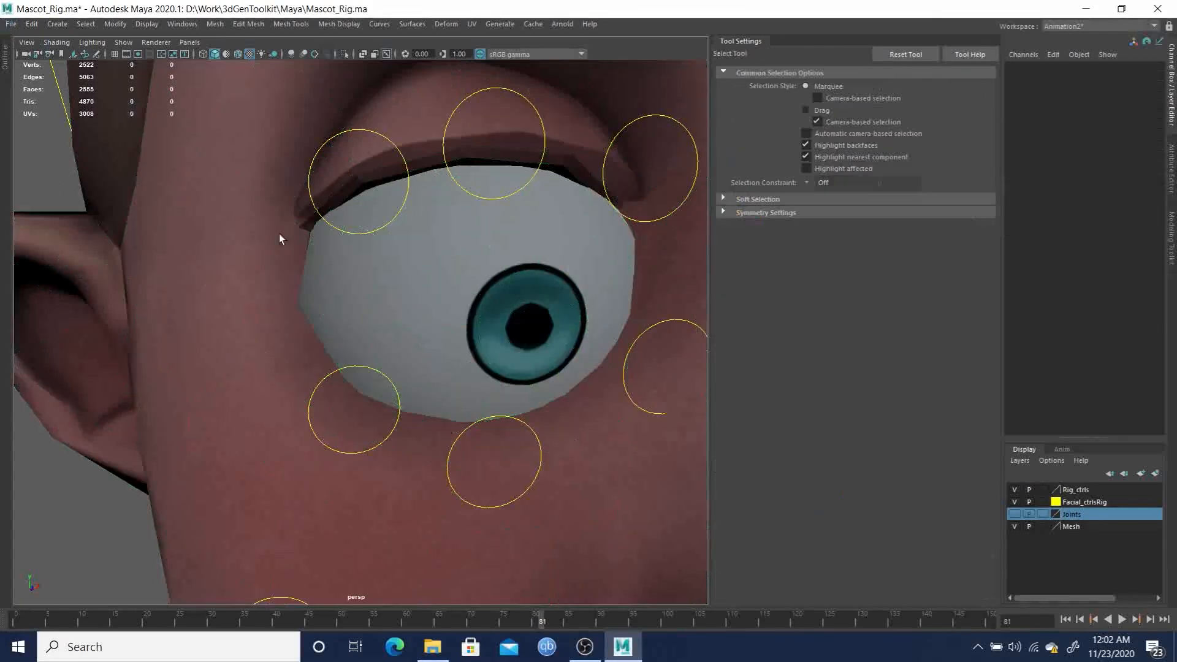
right_click_drag(574, 337, 471, 314, "alt")
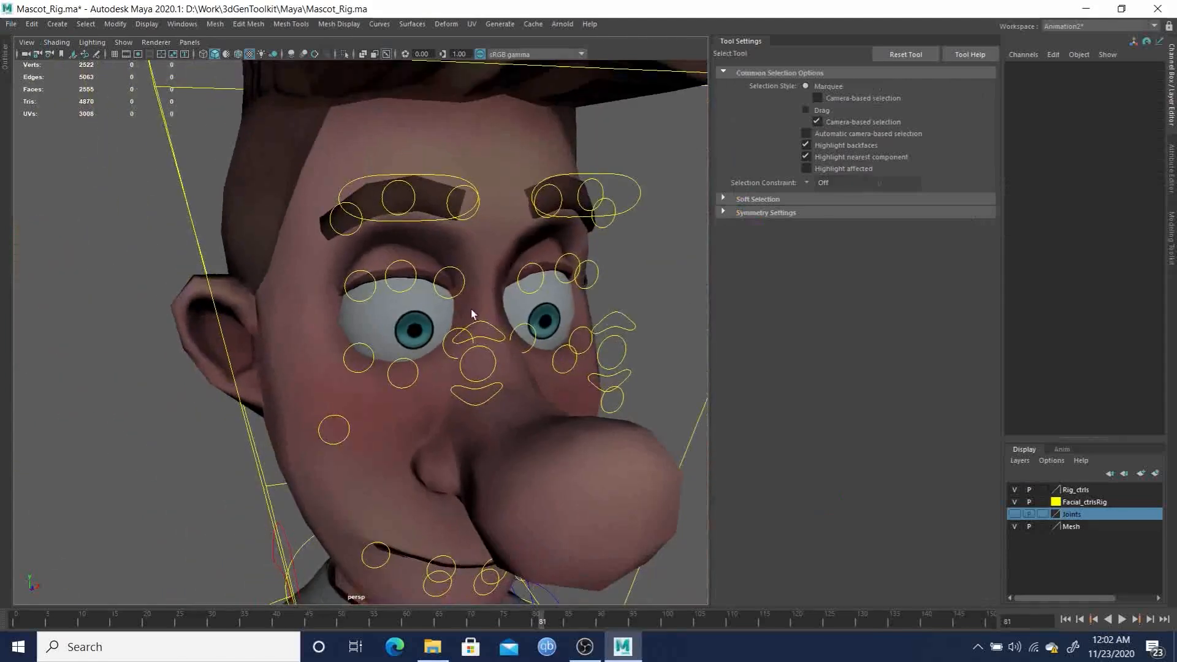
left_click(496, 361)
key("e")
left_click_drag(394, 316, 418, 335)
key("q")
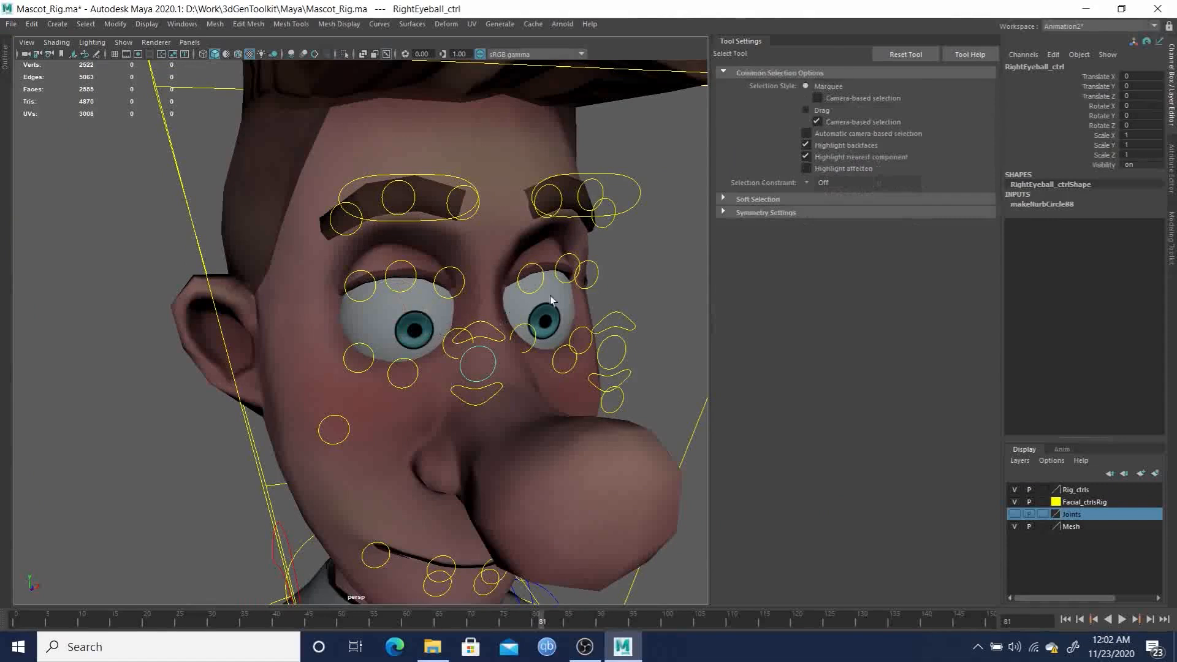
left_click(630, 262)
- Save the Mascot_Rig scene and open the recent file Mascot_Anim_Idle.ma
left_click(9, 24)
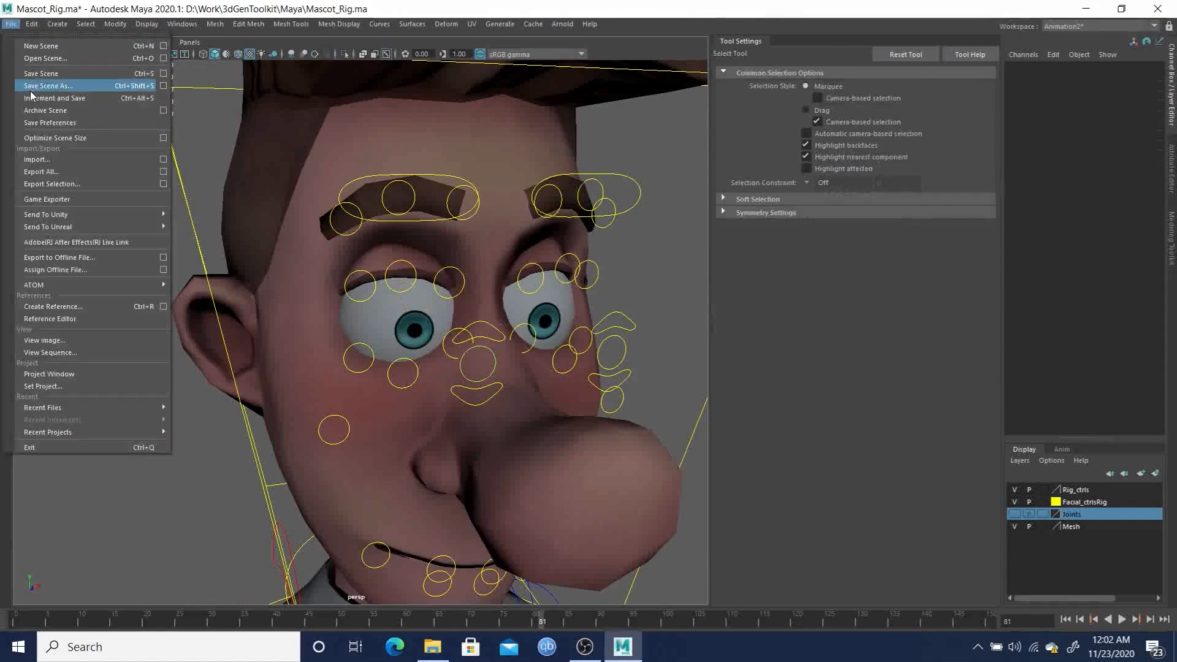
left_click(28, 74)
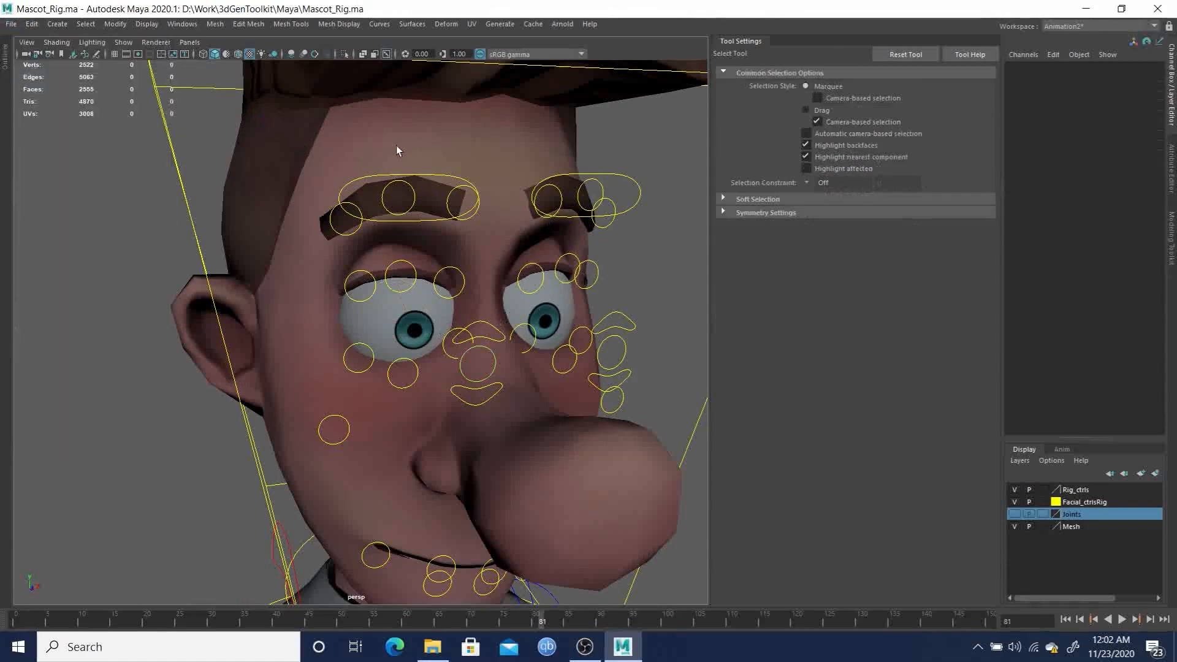
left_click(9, 24)
mouse_move(66, 410)
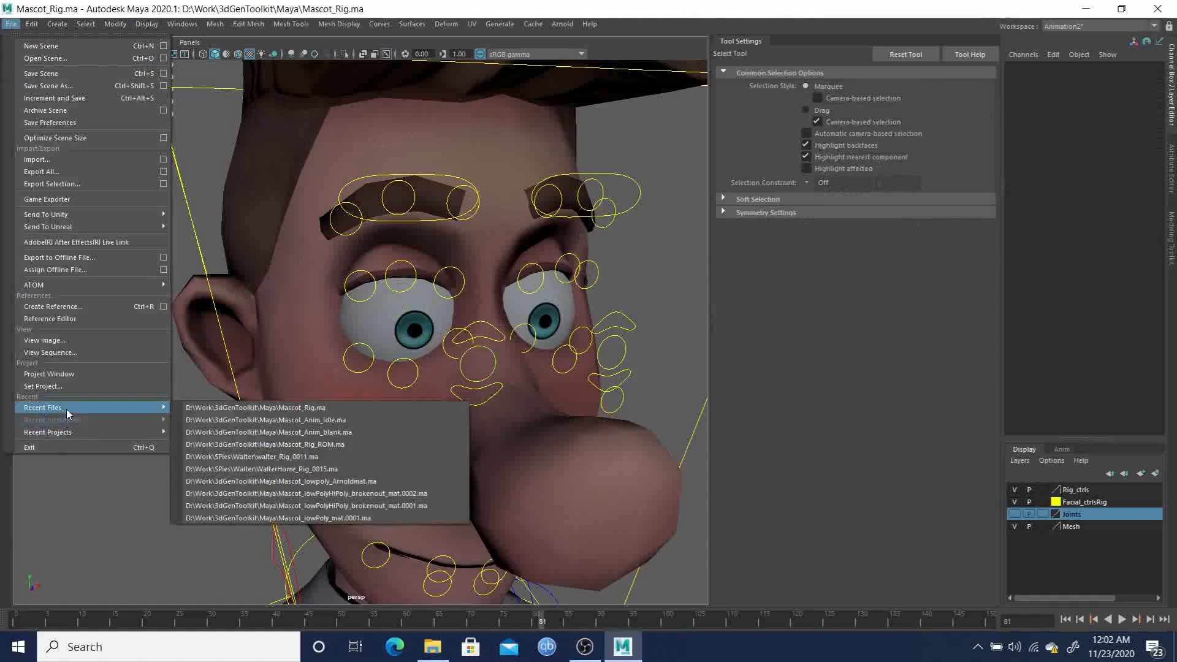
left_click(277, 423)
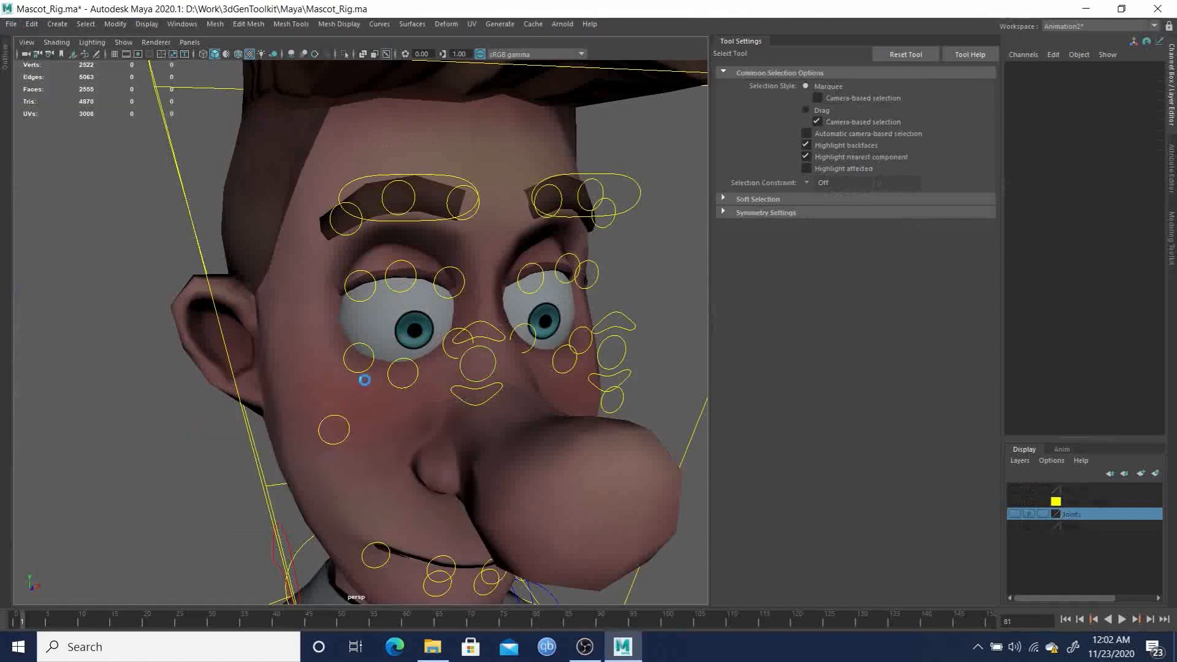
- Select the mascot's right eyeball control, frame the whole character, and close the Tool Settings
right_click_drag(536, 347, 362, 303, "alt")
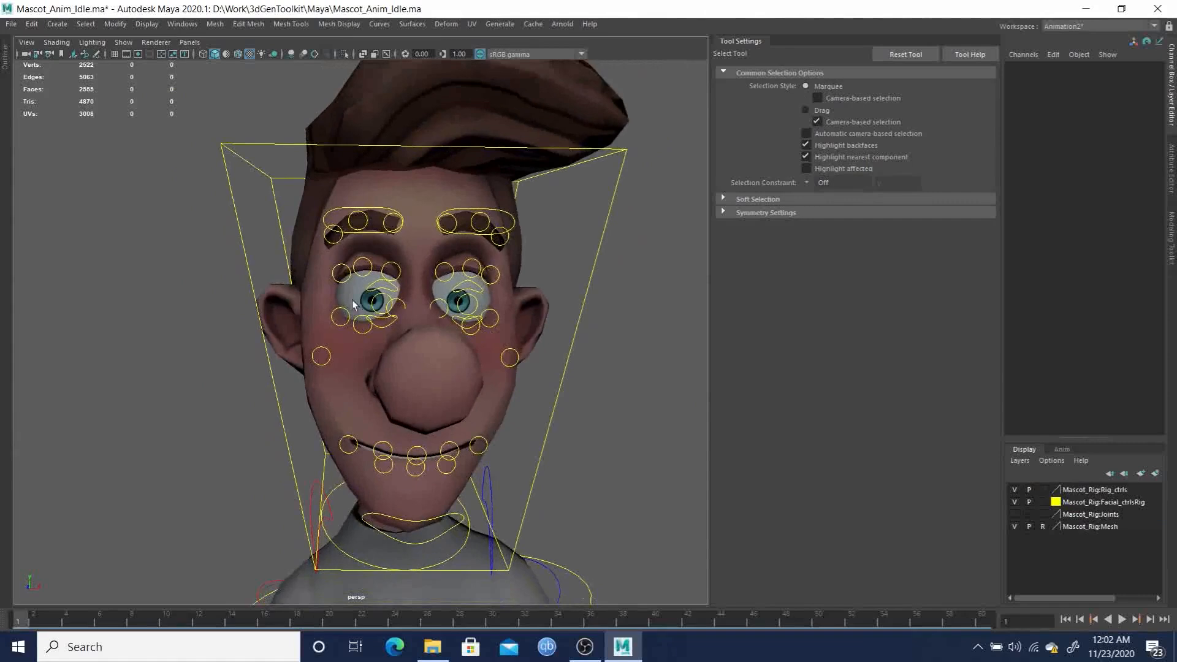
left_click_drag(363, 303, 344, 301, "alt")
left_click(378, 309)
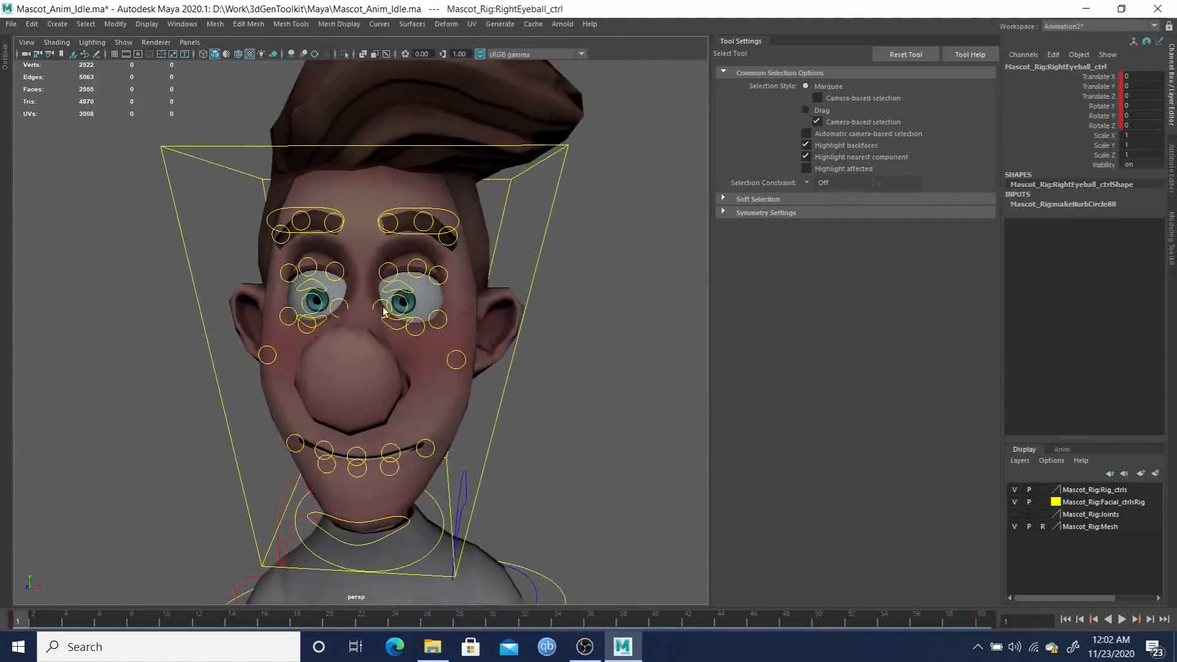
right_click_drag(578, 393, 499, 363, "alt")
left_click_drag(499, 363, 533, 293, "alt")
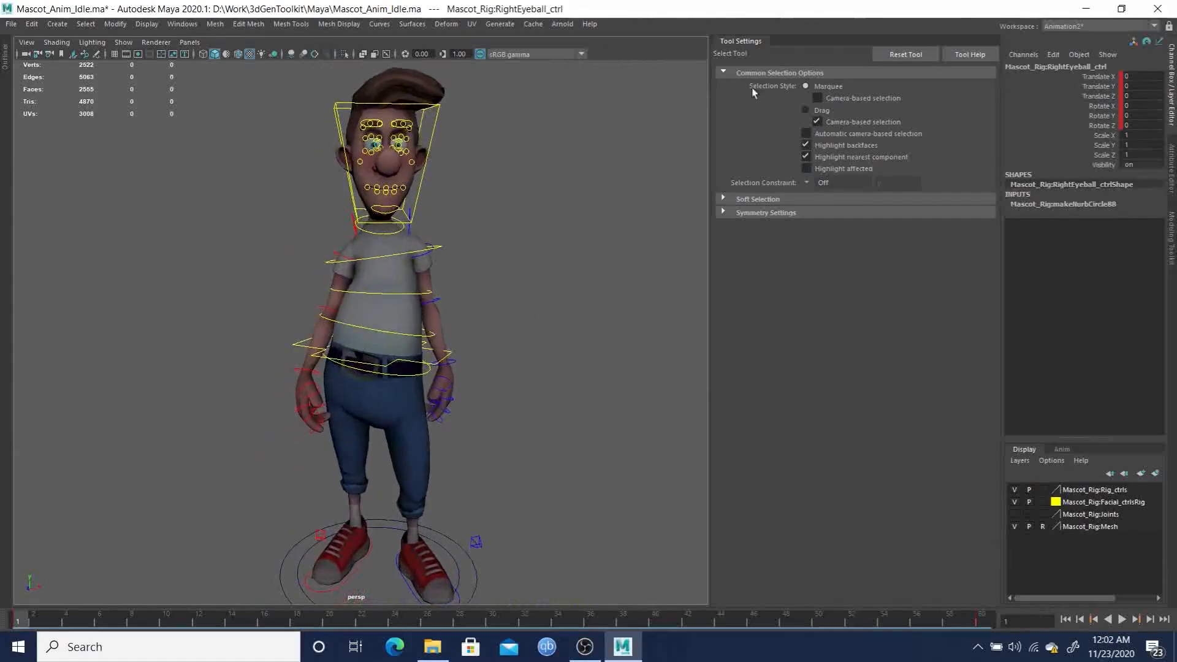
right_click(749, 41)
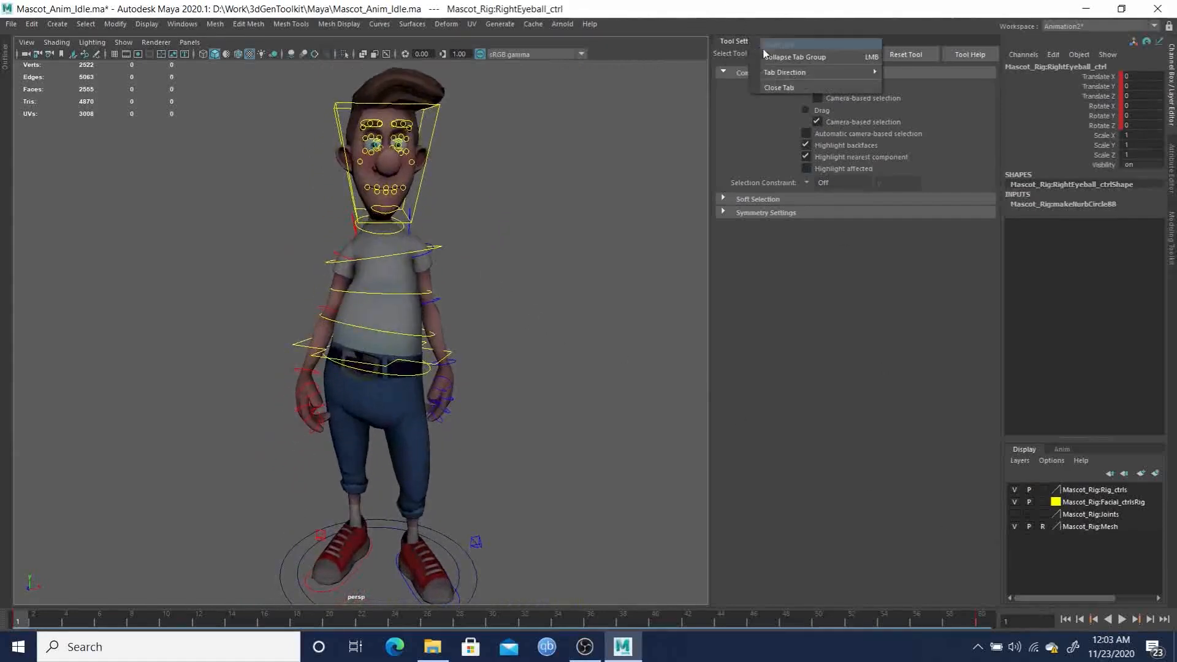
left_click(786, 87)
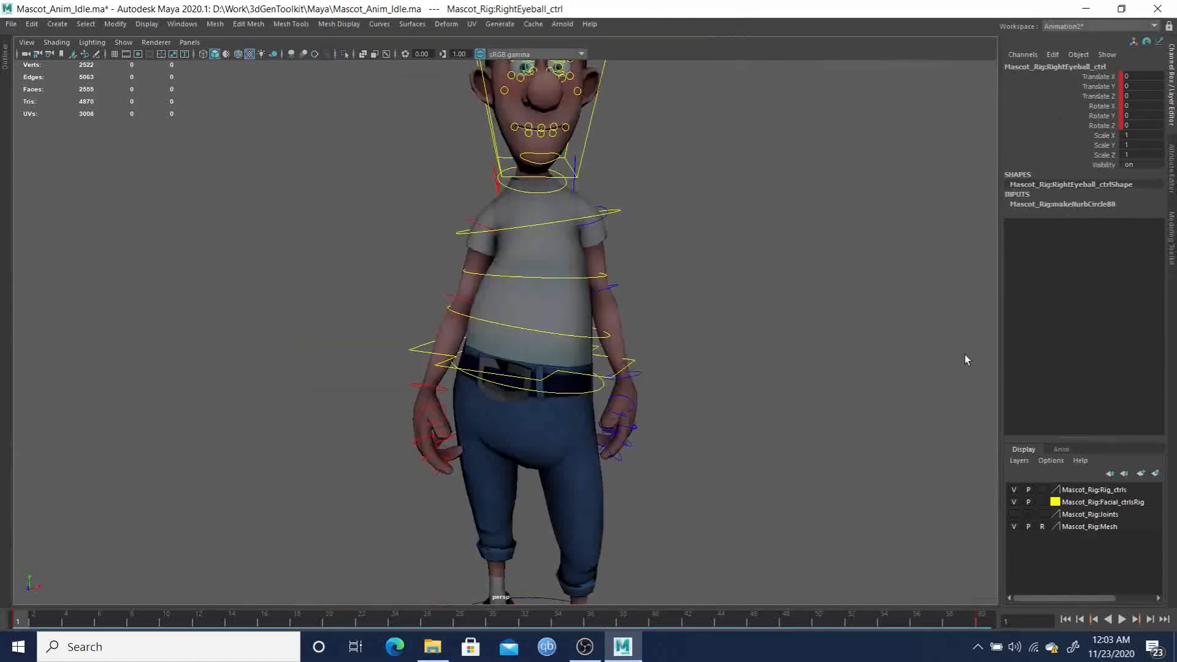
- Play back the idle animation with the full character in view, and stop playback
left_click(1122, 619)
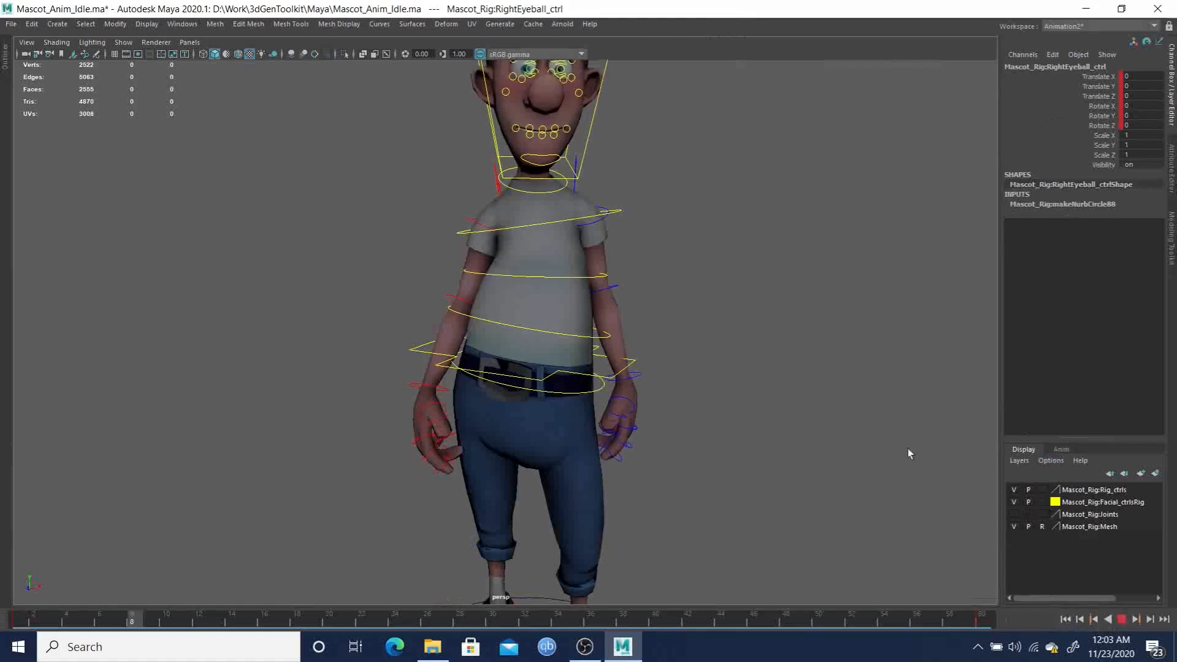
scroll(694, 285, "down", 3)
middle_click_drag(692, 290, 676, 307, "alt")
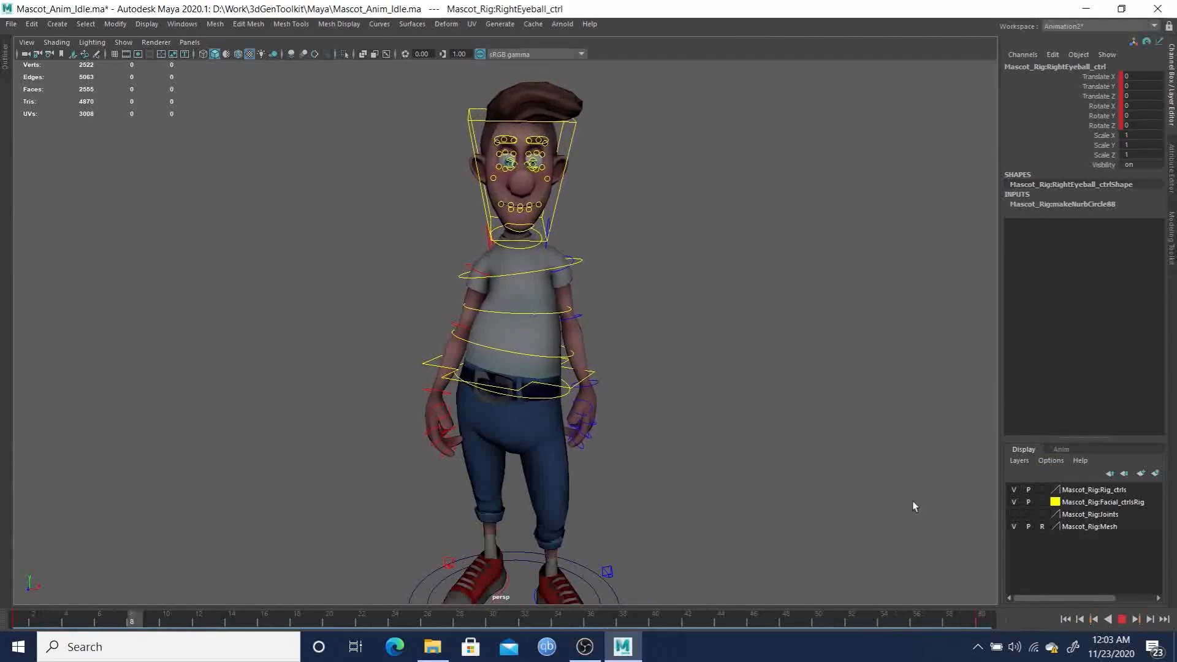
left_click(1121, 620)
- Select both the left and right eyeball controls and hide the Mascot_Rig:Facial_ctrlsRig layer
right_click_drag(535, 128, 565, 152, "alt")
middle_click_drag(566, 152, 567, 303, "alt")
right_click_drag(567, 303, 702, 417, "alt")
middle_click_drag(557, 218, 547, 279, "alt")
right_click_drag(548, 279, 576, 268, "alt")
left_click(474, 219)
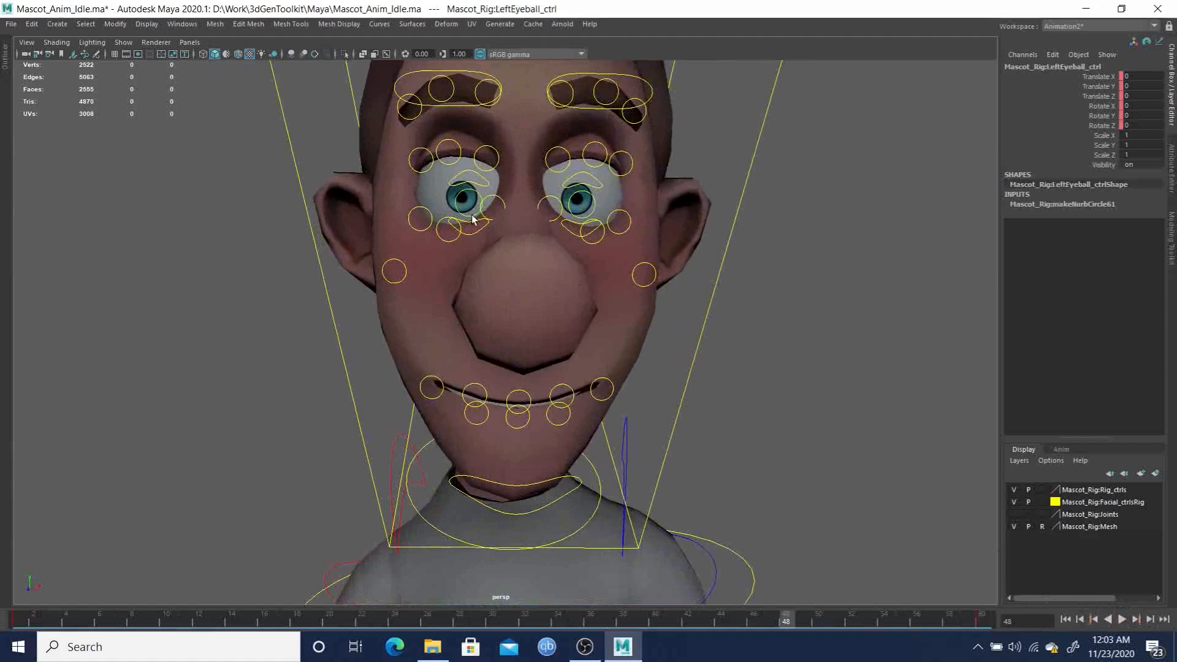
left_click(456, 206, "shift")
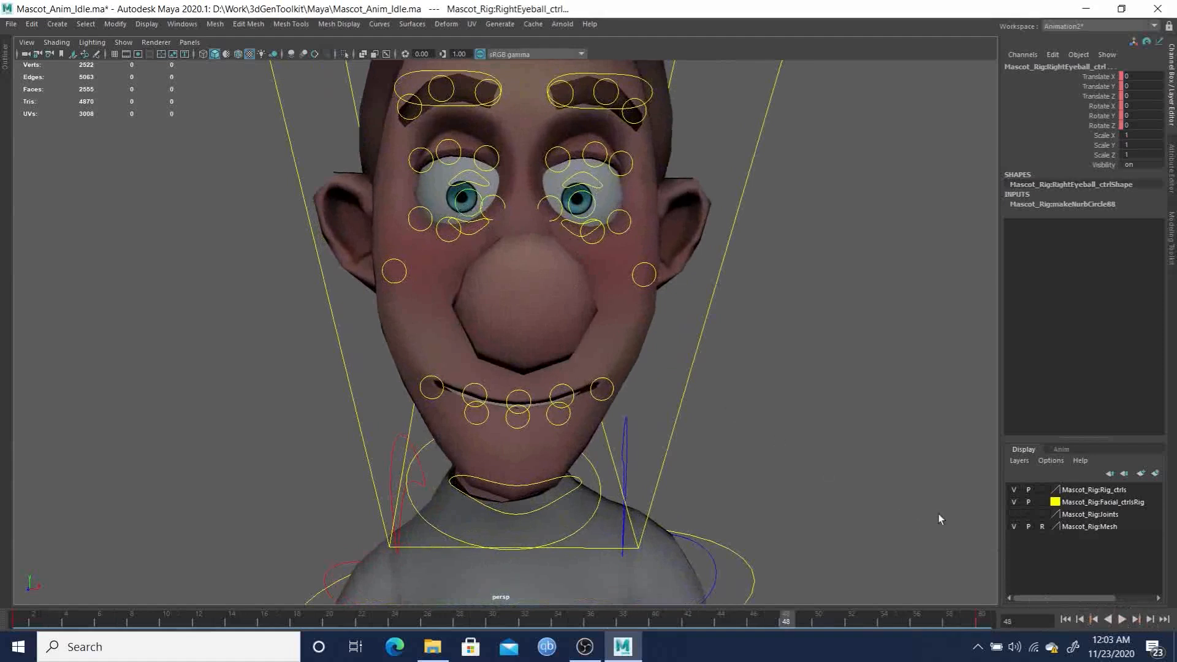
left_click(1013, 503)
- Try rotating both eyeball controls together, and undo the rotation
key("e")
left_click_drag(488, 193, 486, 197)
key("ctrl+z")
right_click_drag(613, 264, 543, 245, "alt")
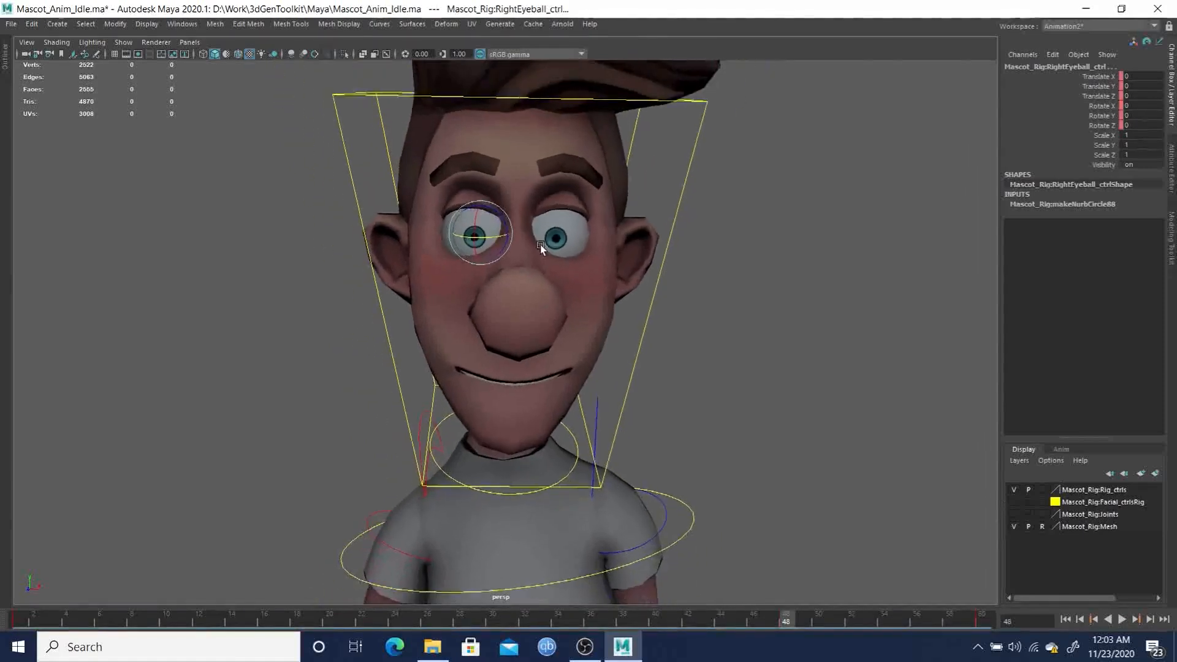
left_click_drag(543, 245, 532, 240, "alt")
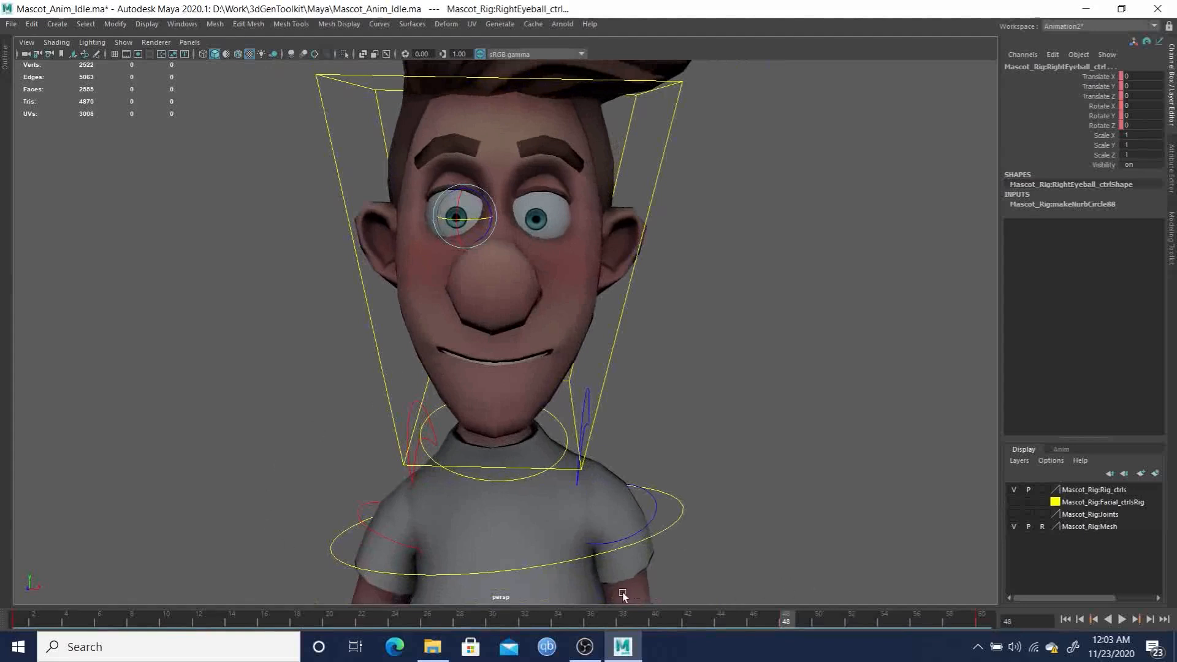
- Key the neutral rotation of both eyeball controls at frame 18 and go to frame 20
left_click_drag(147, 614, 293, 622)
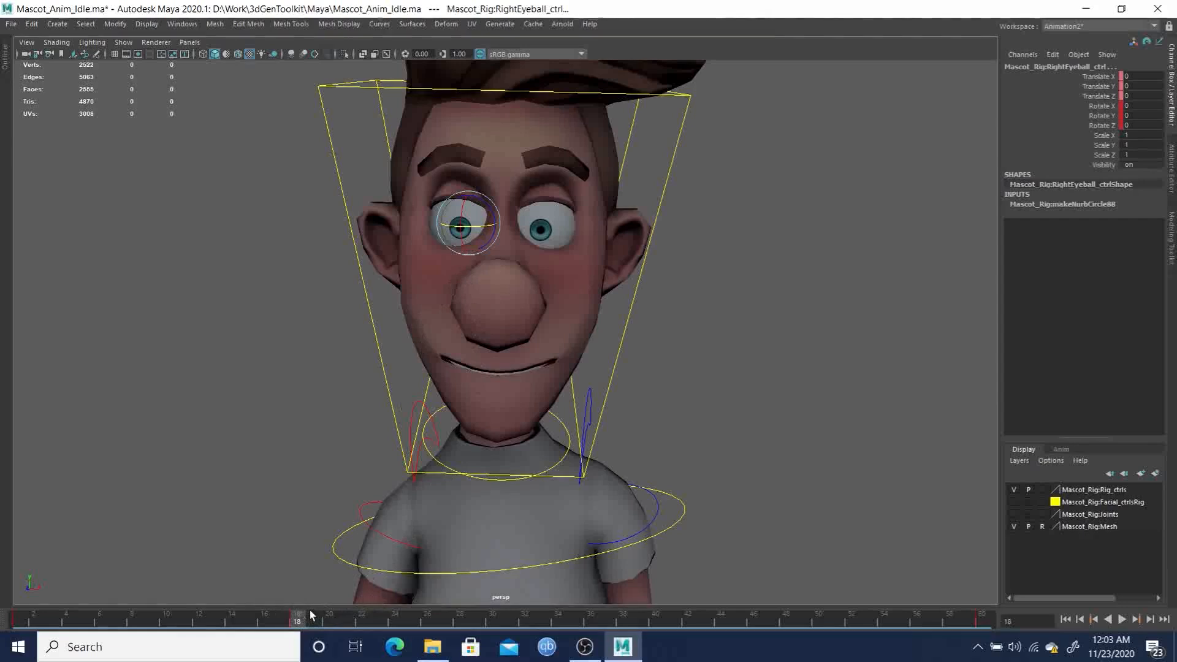
key("alt+v")
key("alt+v")
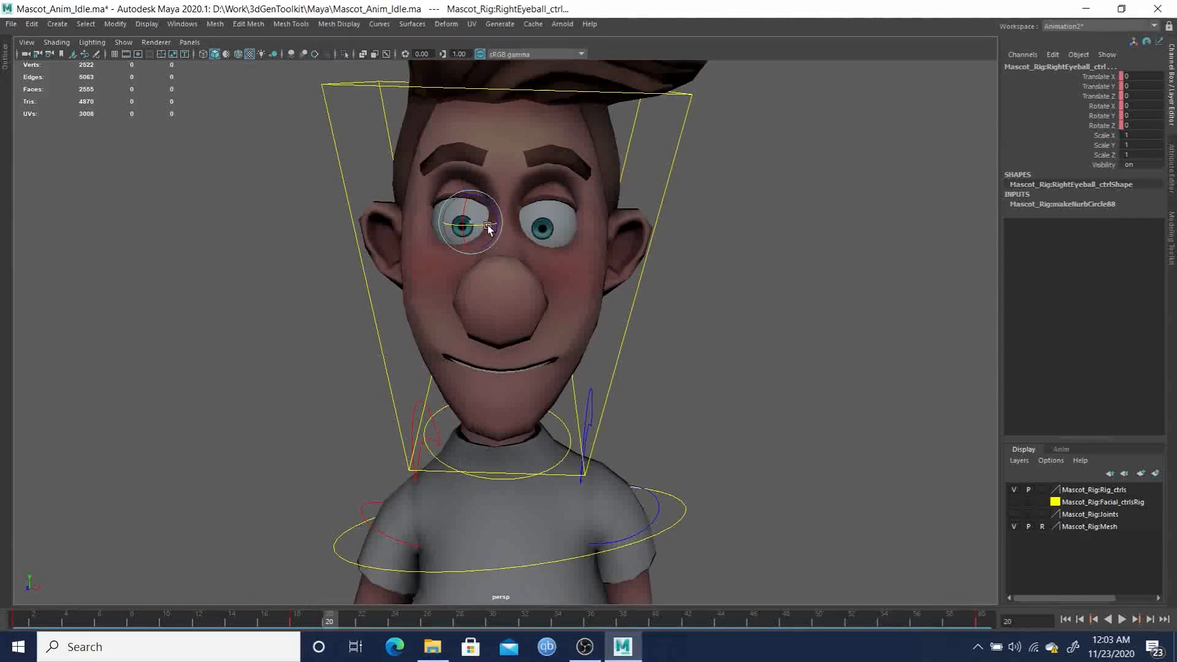
- Rotate both eyeballs at frame 20 to about X -4.118, Y 3.251, Z 0.446 on the right eye, and hold that pose through frame 39
left_click_drag(487, 227, 466, 213)
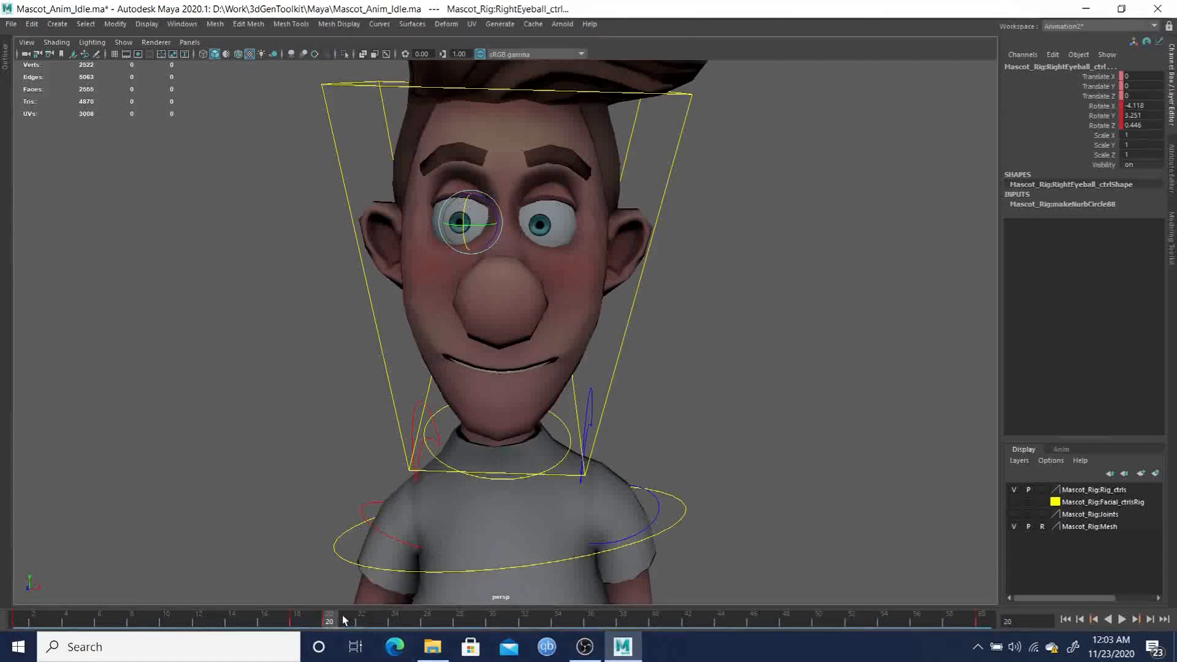
key("alt+v")
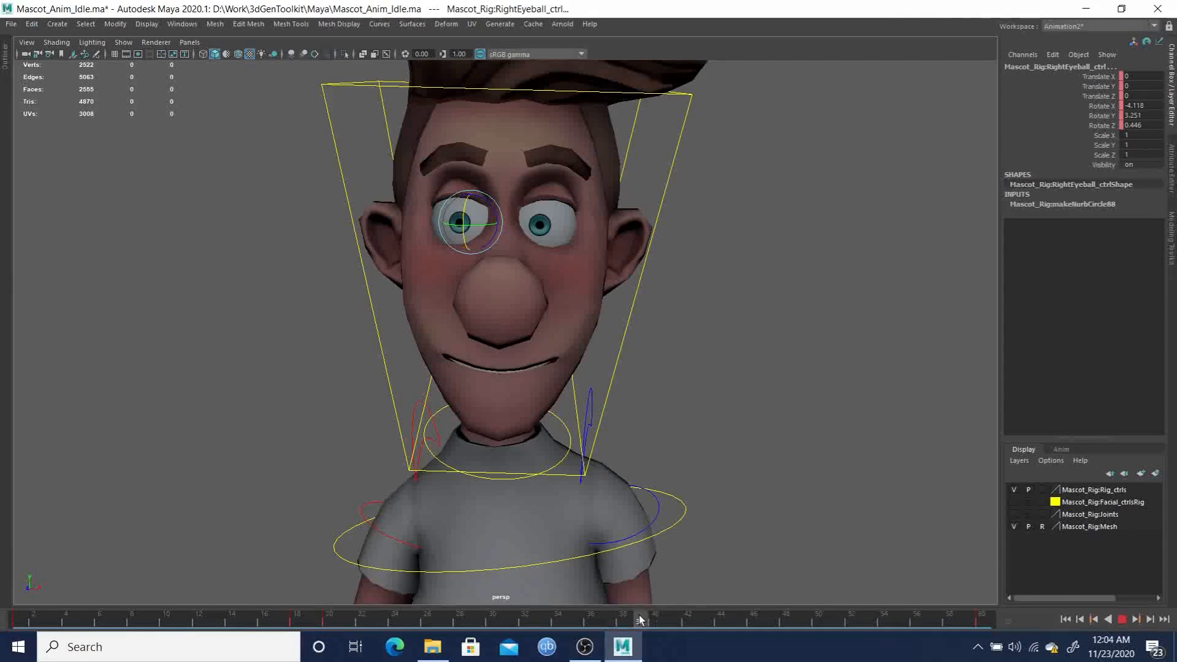
key("alt+v")
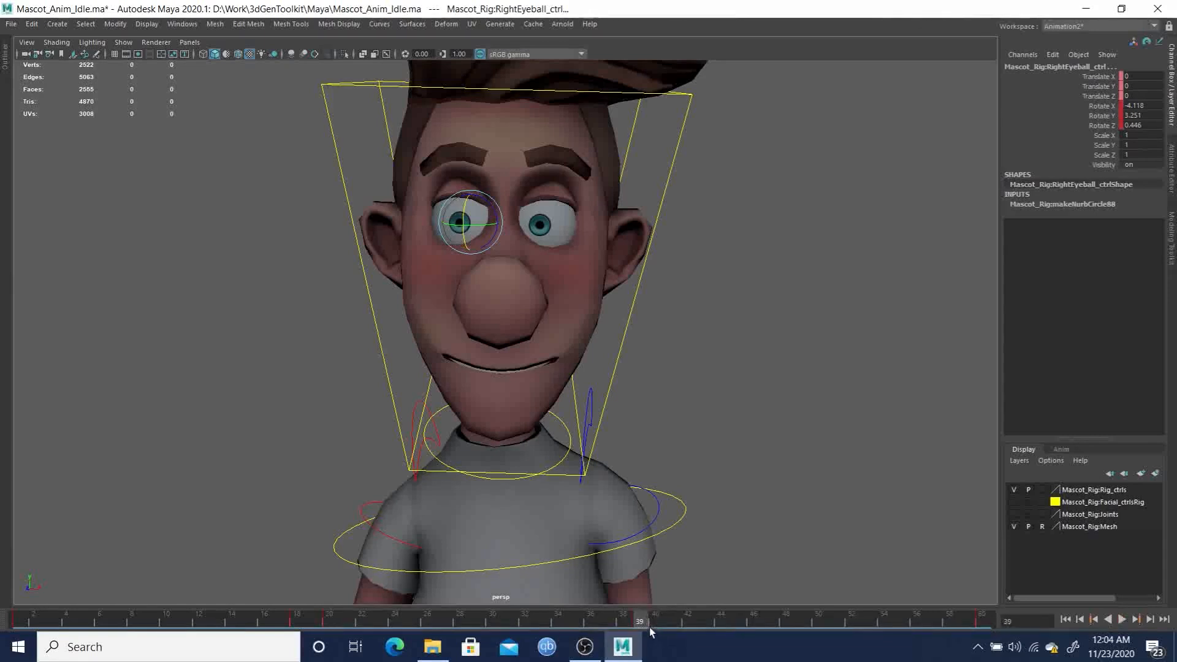
- Copy the neutral eyeball rotation from frame 60 and key it at frame 40
left_click(298, 616)
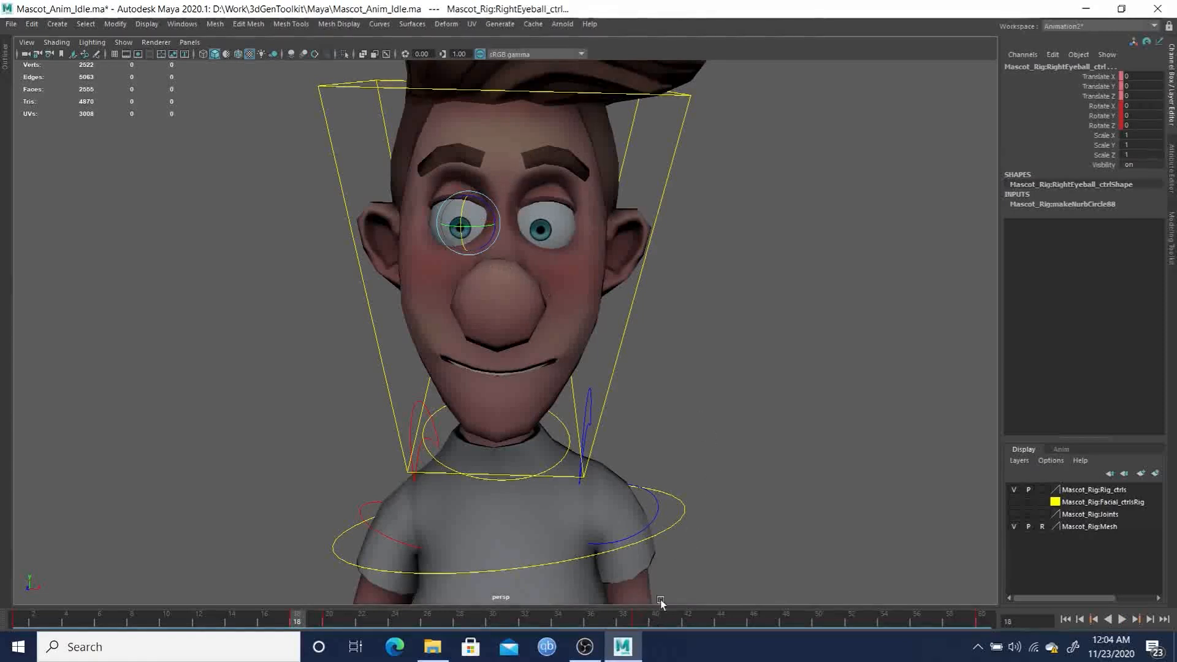
left_click(984, 620)
left_click_drag(678, 616, 655, 621)
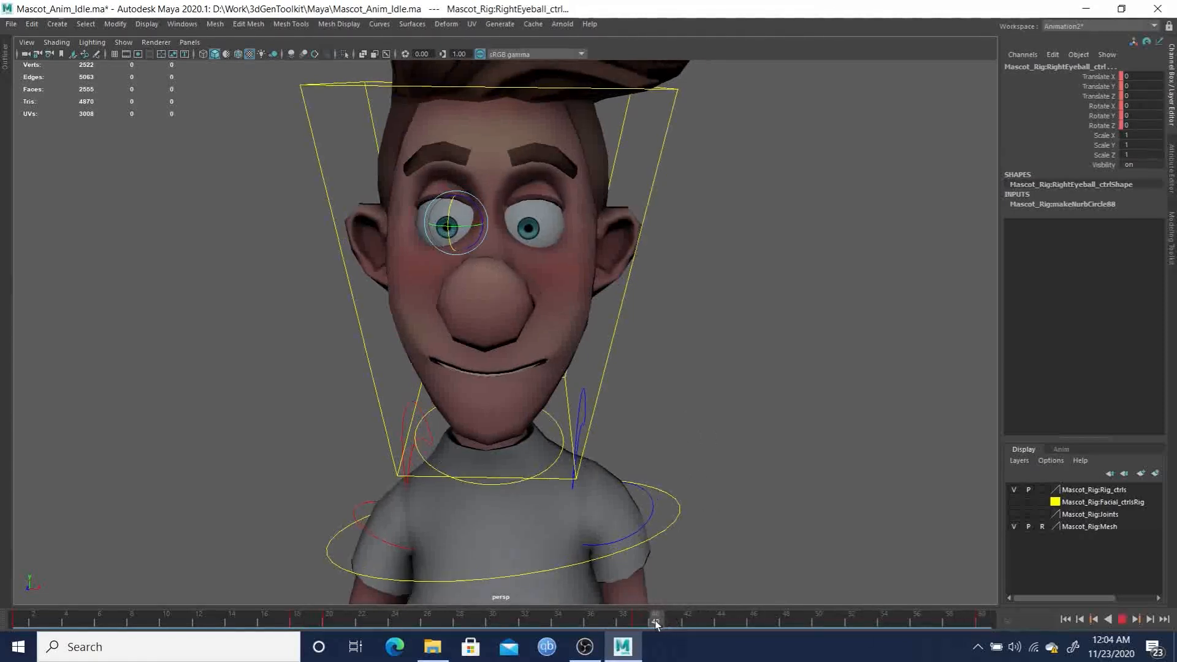
left_click(982, 620)
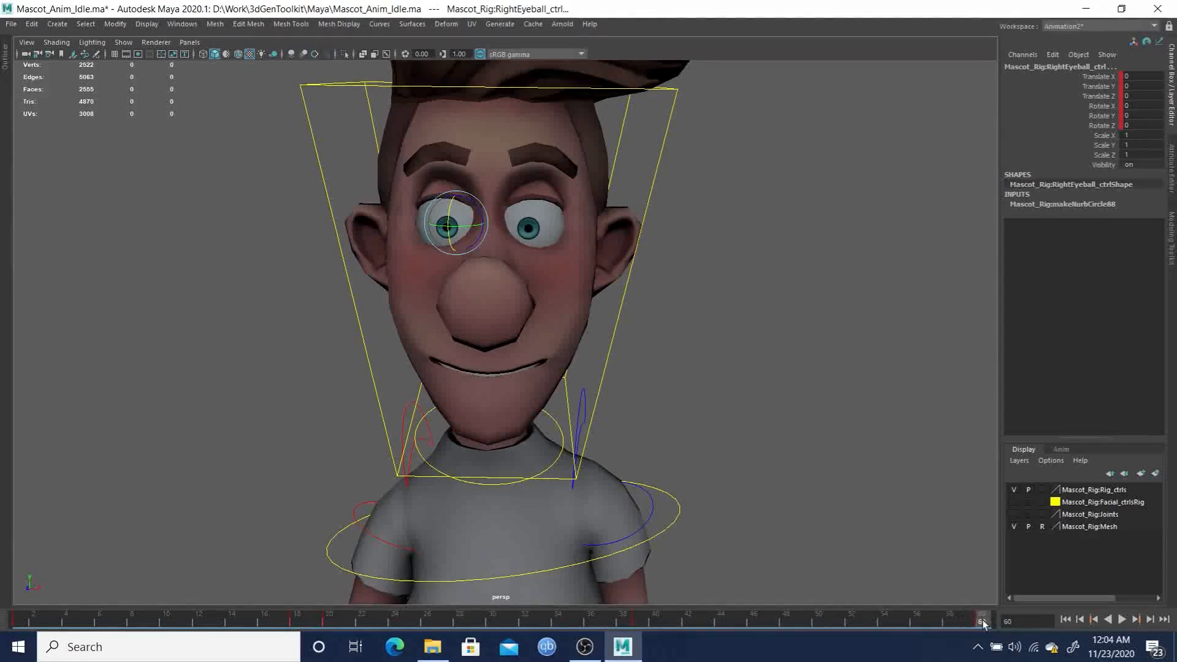
key("alt+v")
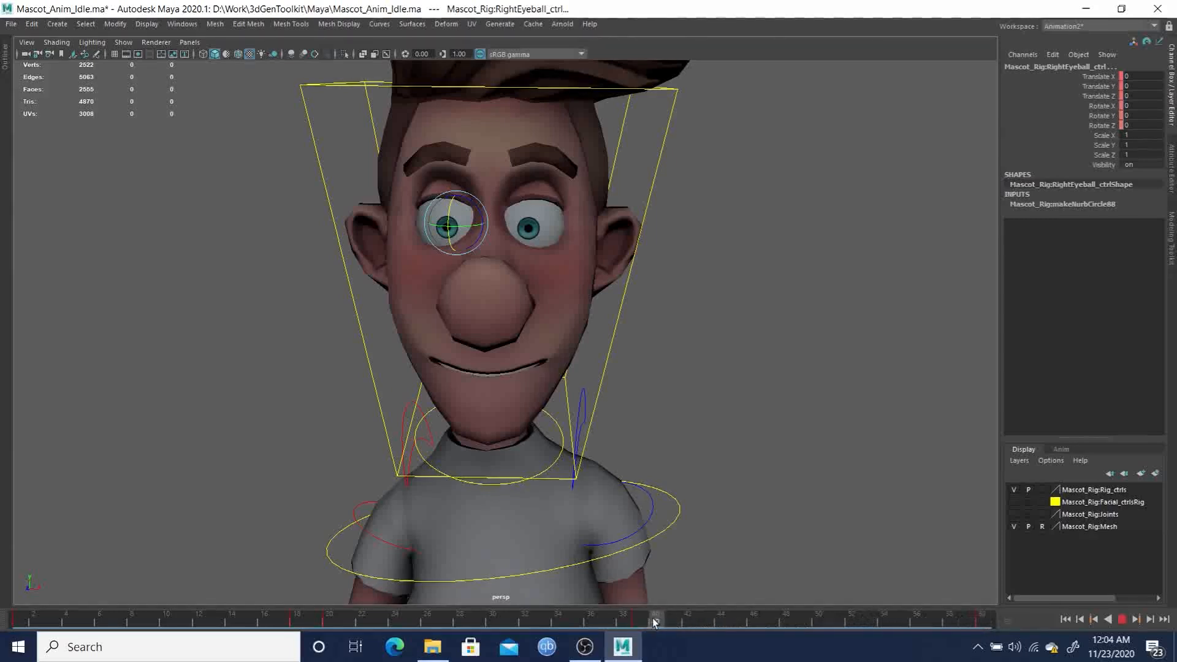
left_click(655, 623)
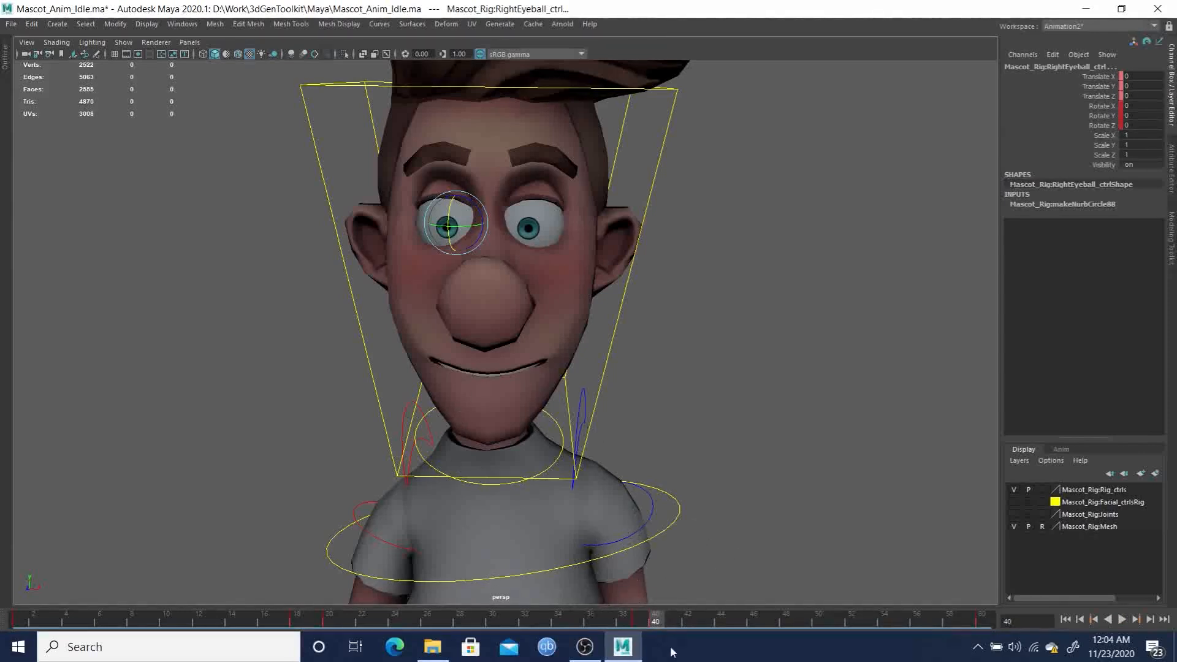
- Play back the idle animation with more of the character's body in view
key("alt+v")
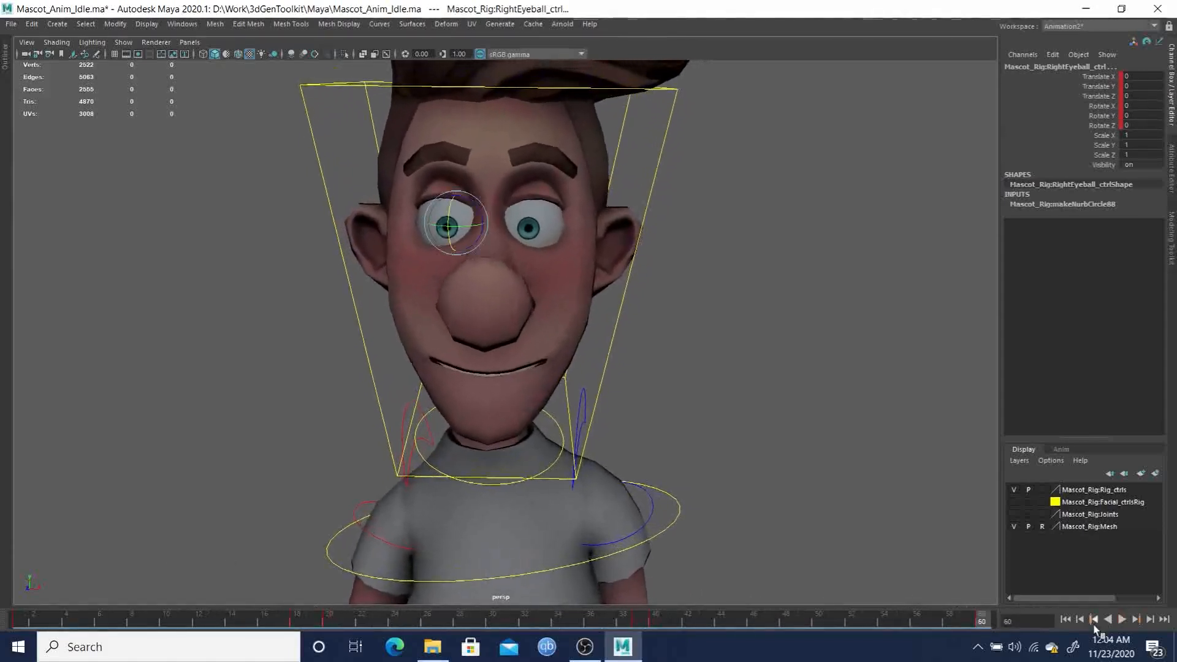
left_click(1124, 619)
scroll(799, 442, "down", 6)
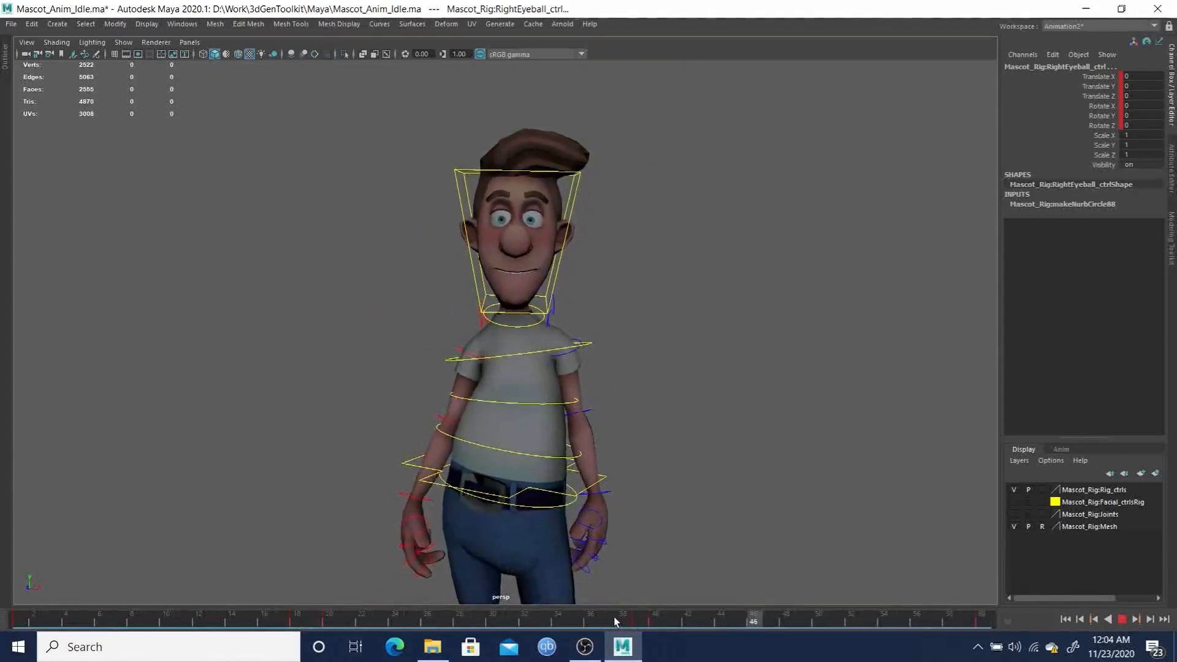
- Move the eye-return keys at frames 39 and 40 to frames 48 and 49, and check the motion on the whole character
left_click_drag(592, 619, 796, 621, "shift")
left_click(257, 614)
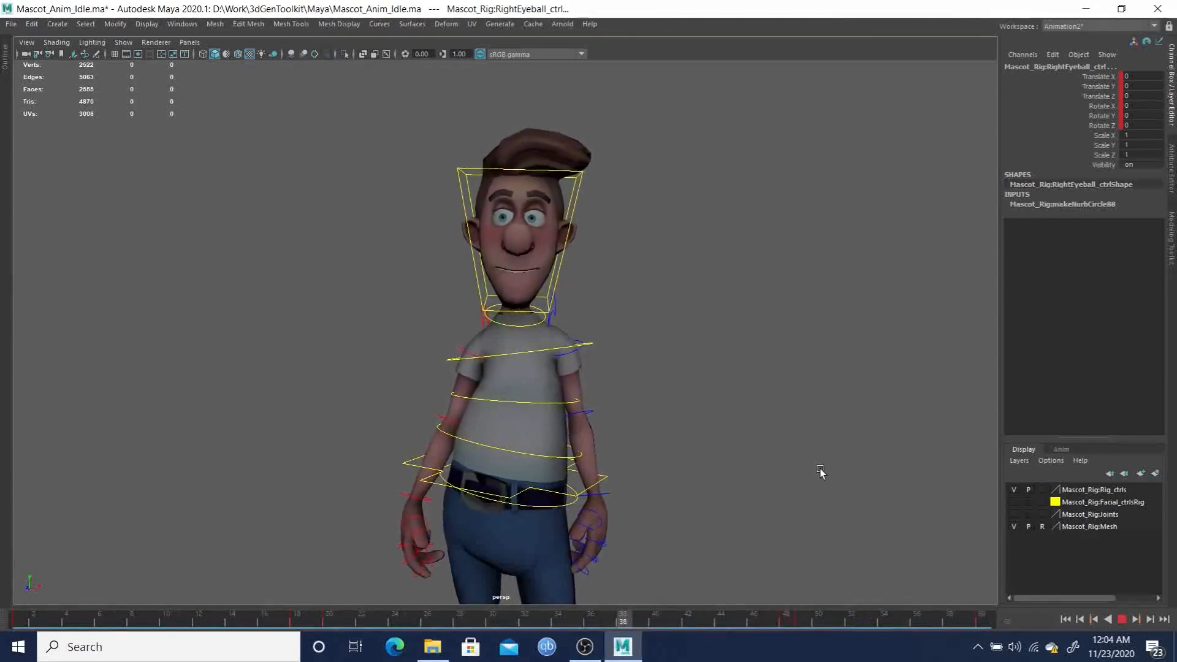
right_click_drag(811, 455, 699, 442, "alt")
left_click_drag(699, 443, 701, 451, "alt")
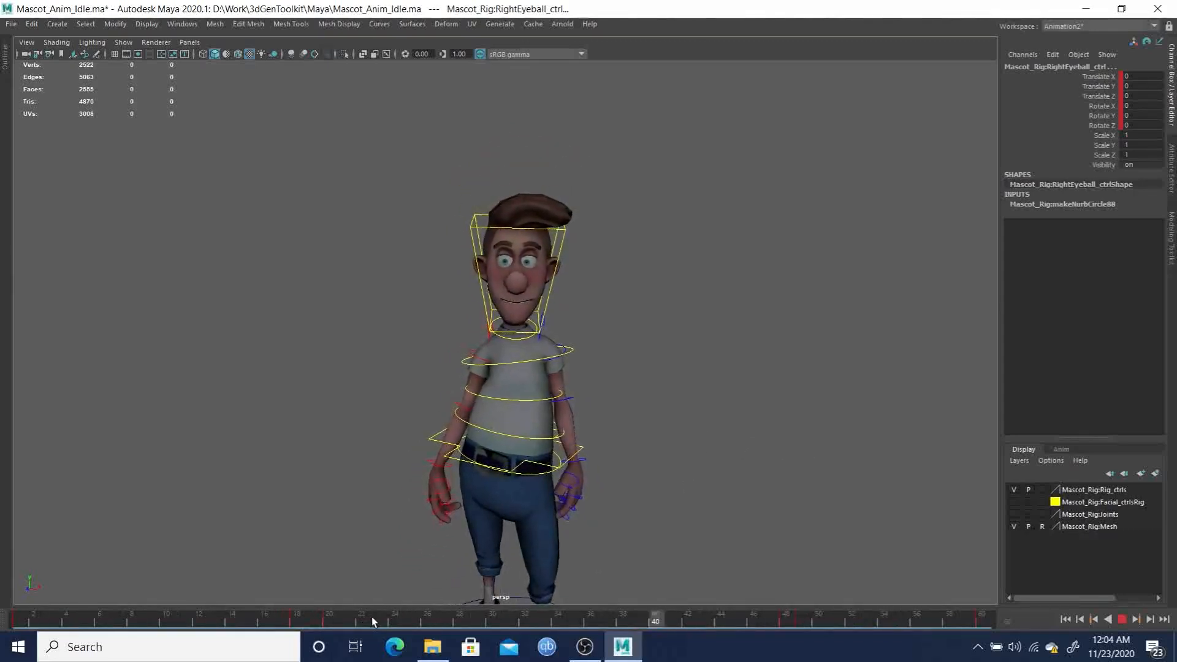
- Move the eyeball keys at frames 18 and 20 to frames 15 and 17
left_click(1122, 620)
left_click_drag(340, 617, 309, 620, "shift")
left_click_drag(235, 616, 264, 619, "shift")
left_click(522, 618)
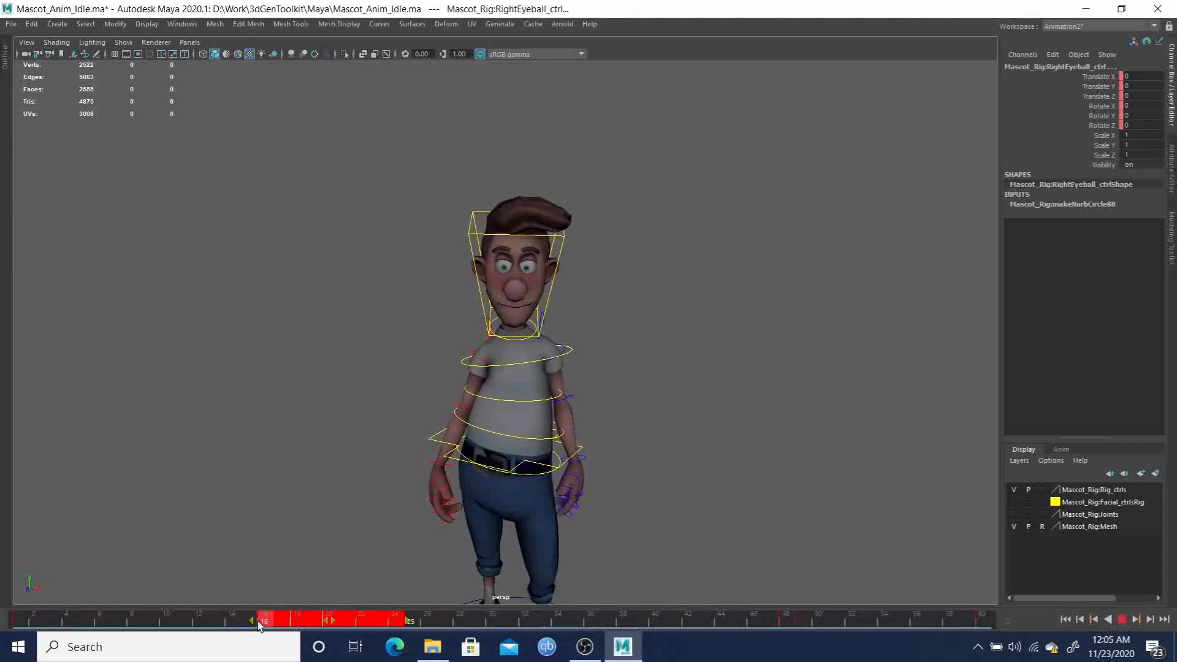
left_click_drag(357, 622, 273, 624)
- Play back the retimed eye movement from frame 1 with the full character in view, and stop playback
left_click(1065, 620)
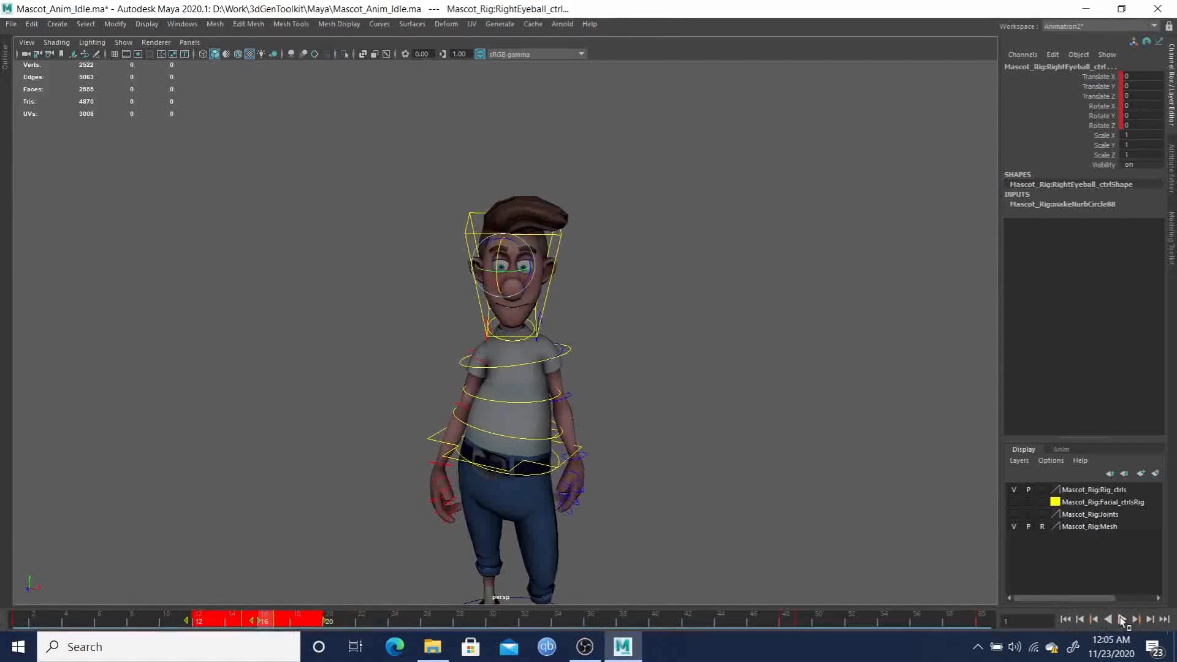
left_click(1122, 619)
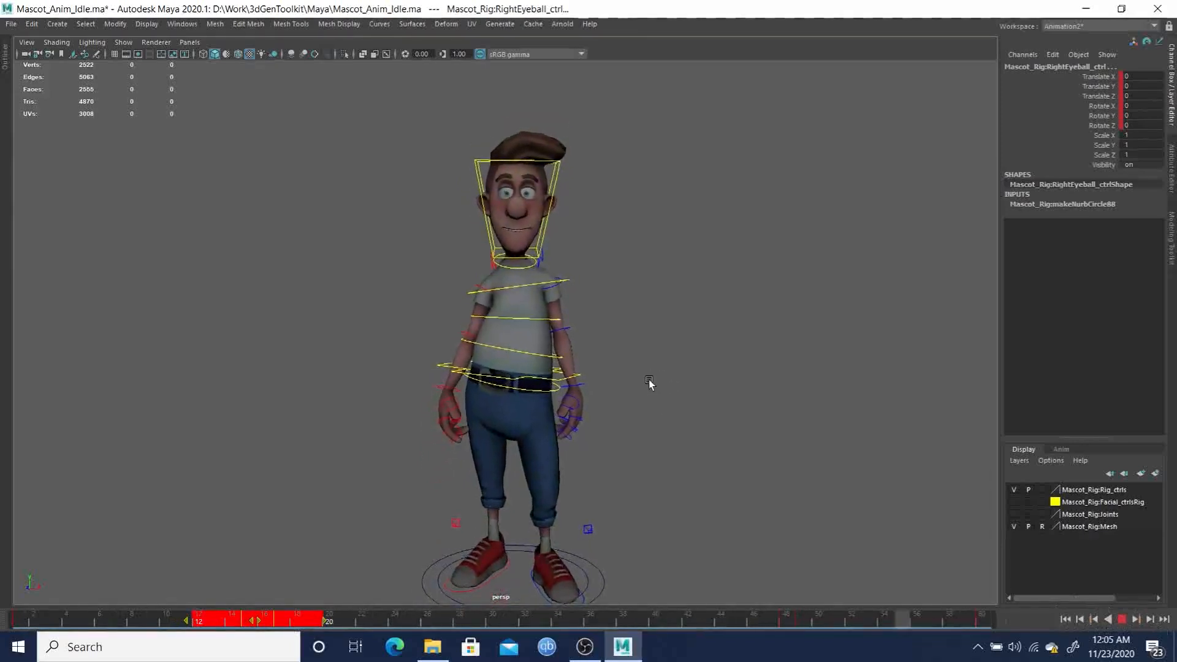
left_click(1122, 619)
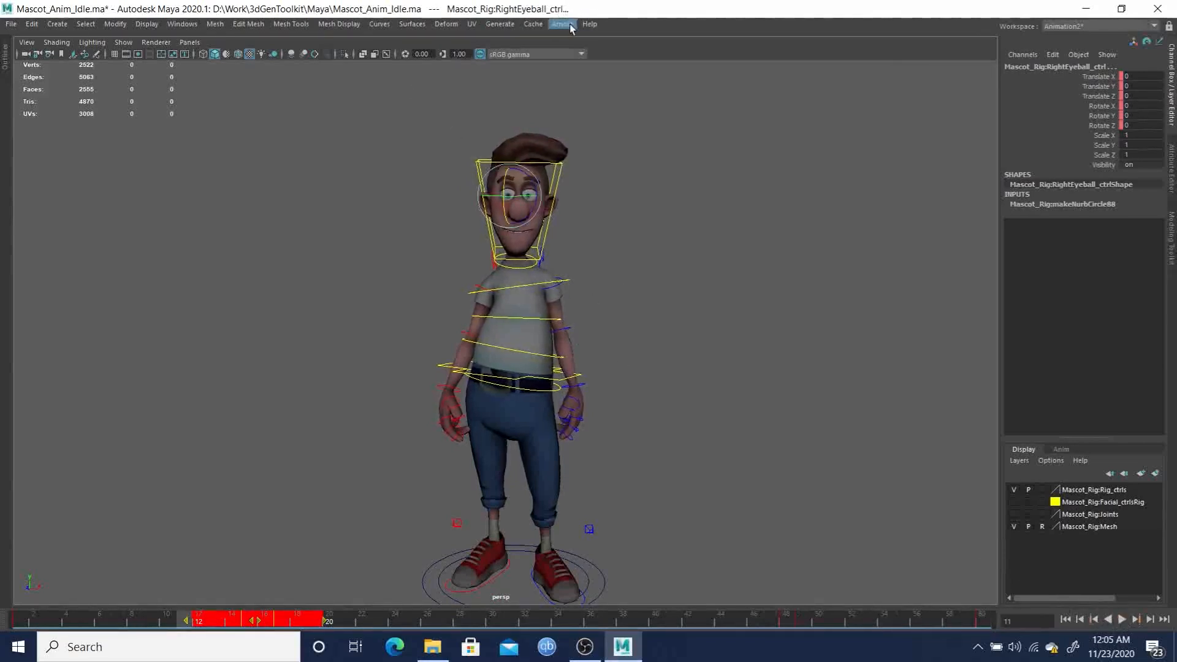
- Switch to the Animation workspace and isolate the left eyeball's Translate X curve in the Graph Editor
left_click(1113, 27)
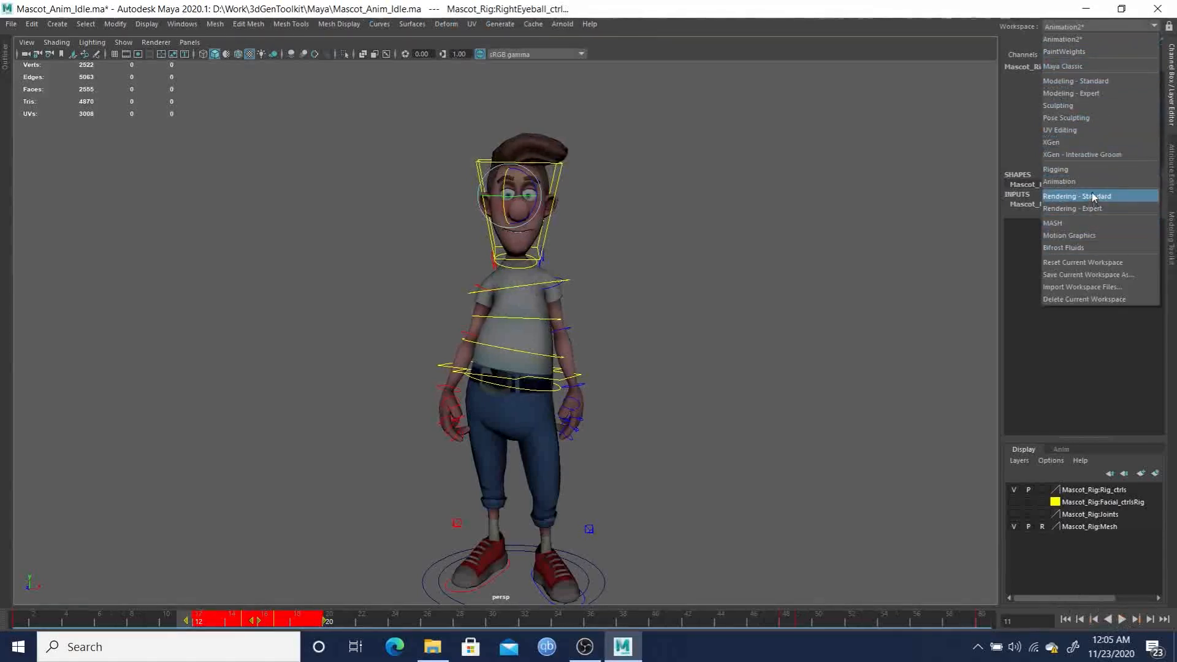
left_click(1078, 182)
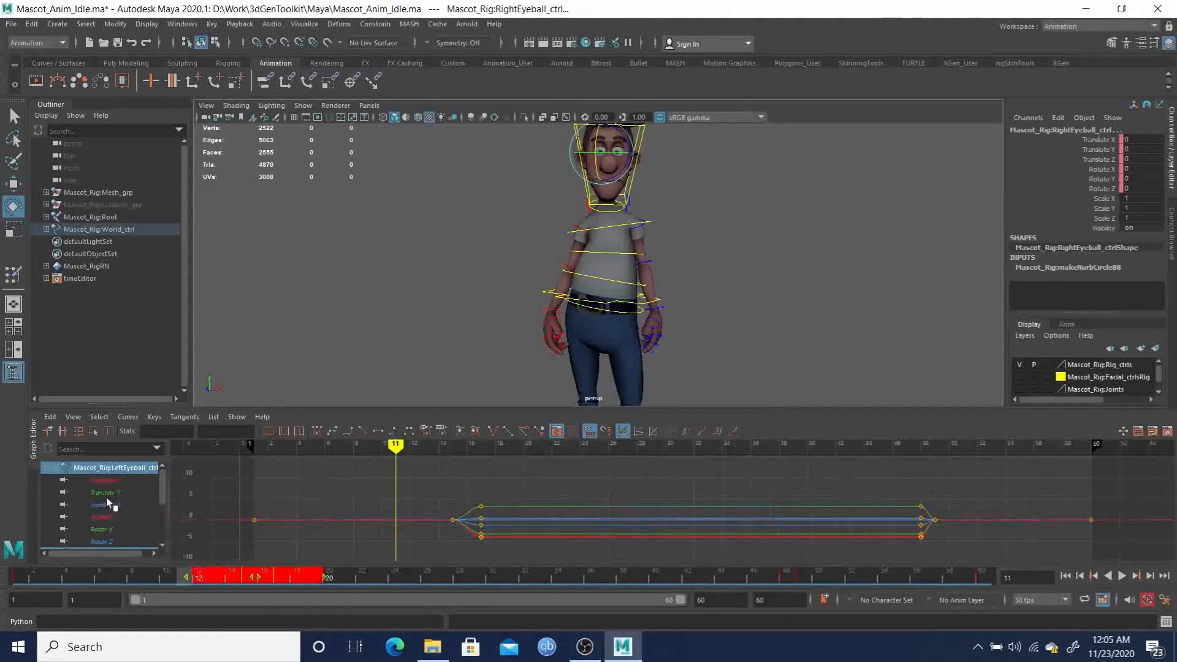
mouse_move(109, 477)
left_mouse_down()
mouse_move(110, 492)
mouse_move(109, 478)
left_mouse_up()
left_click(111, 478)
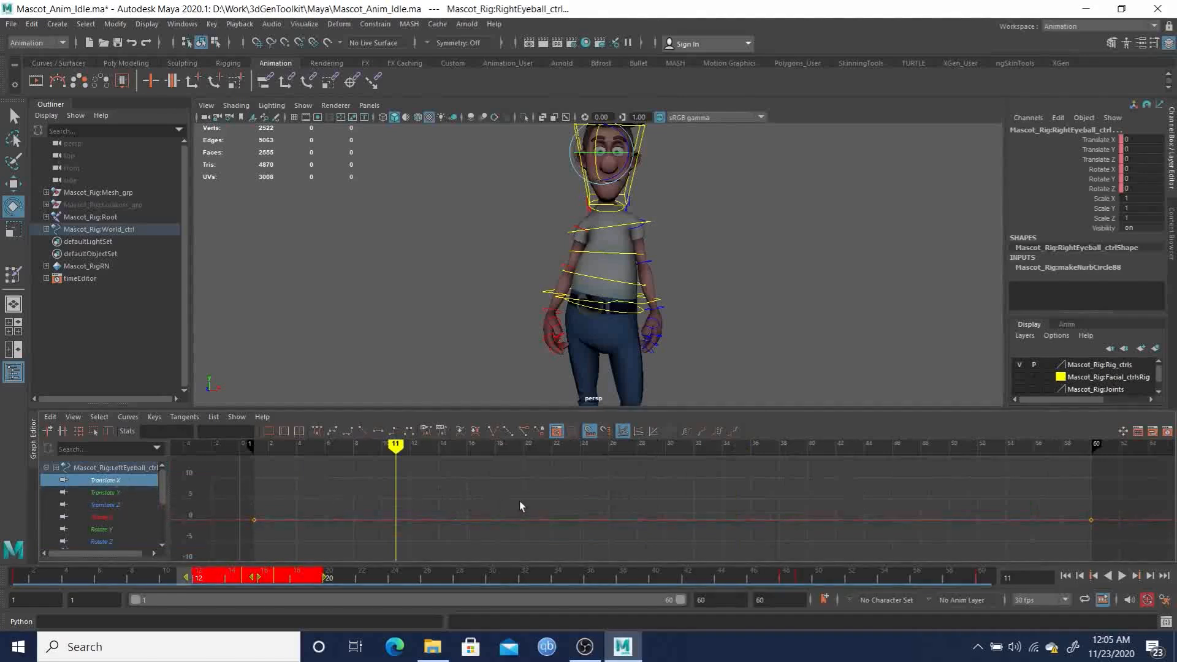
- Raise the left eyeball's two held Rotate X keys at frames 17 and 48 closer to zero
left_click(119, 518)
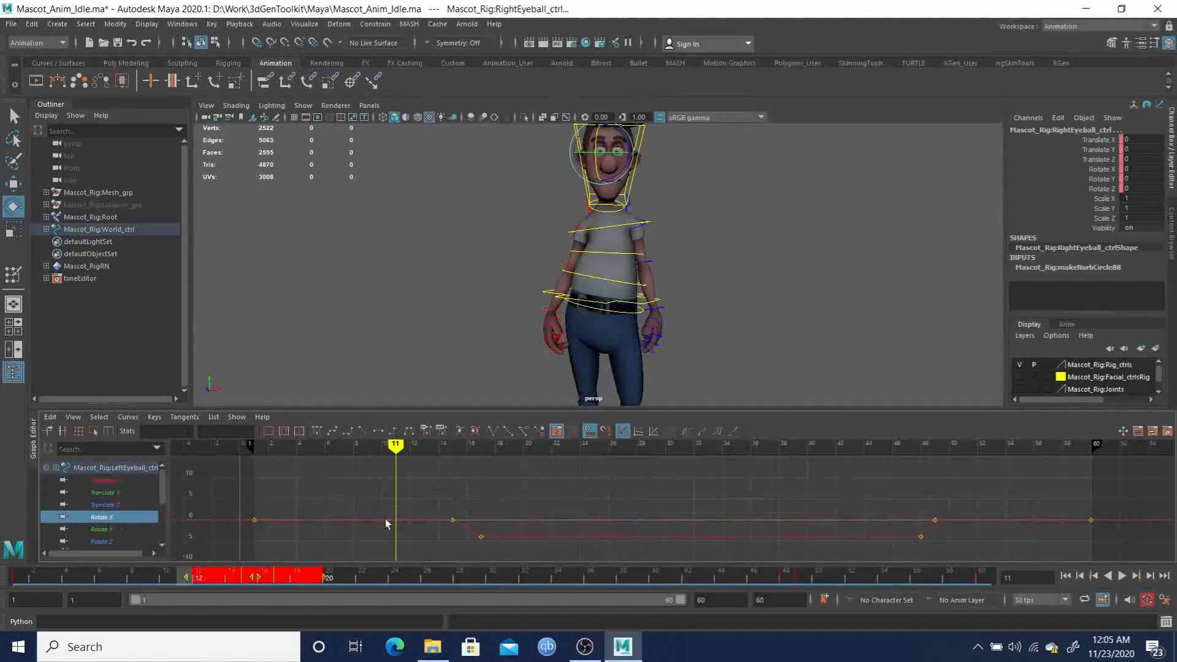
left_click_drag(809, 564, 942, 556)
key("w")
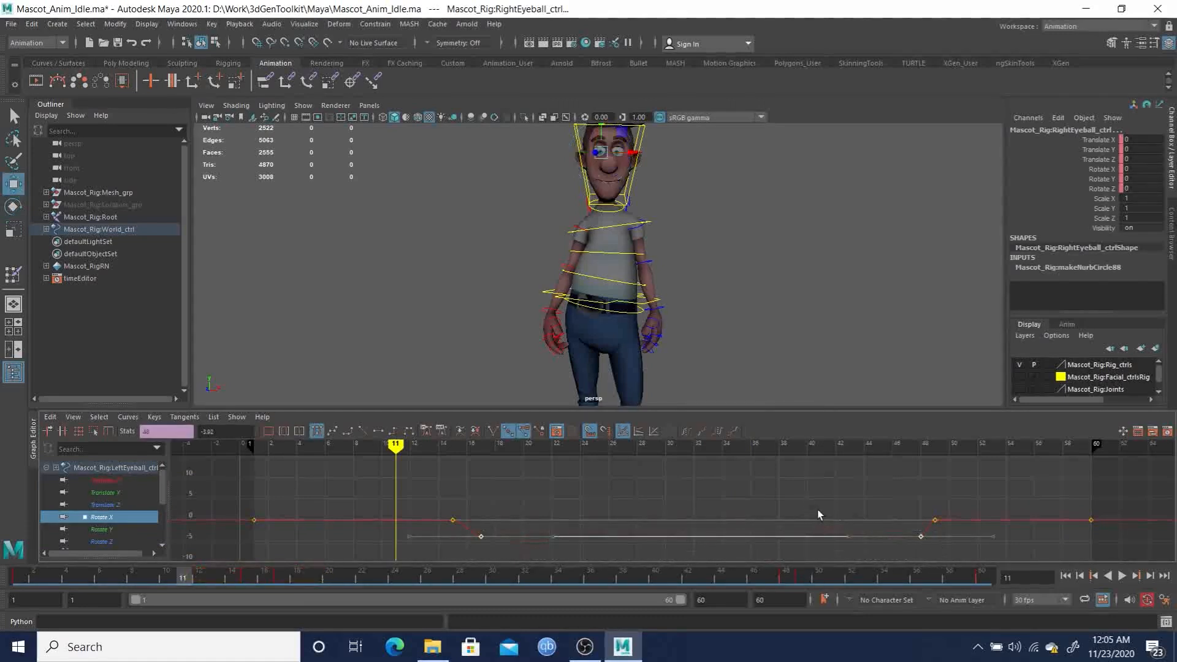
middle_click_drag(666, 507, 670, 494, "shift")
- Raise the left eyeball's two held Rotate Y keys at frames 17 and 48 to about -1.64
left_click(102, 529)
left_click_drag(936, 554, 936, 555)
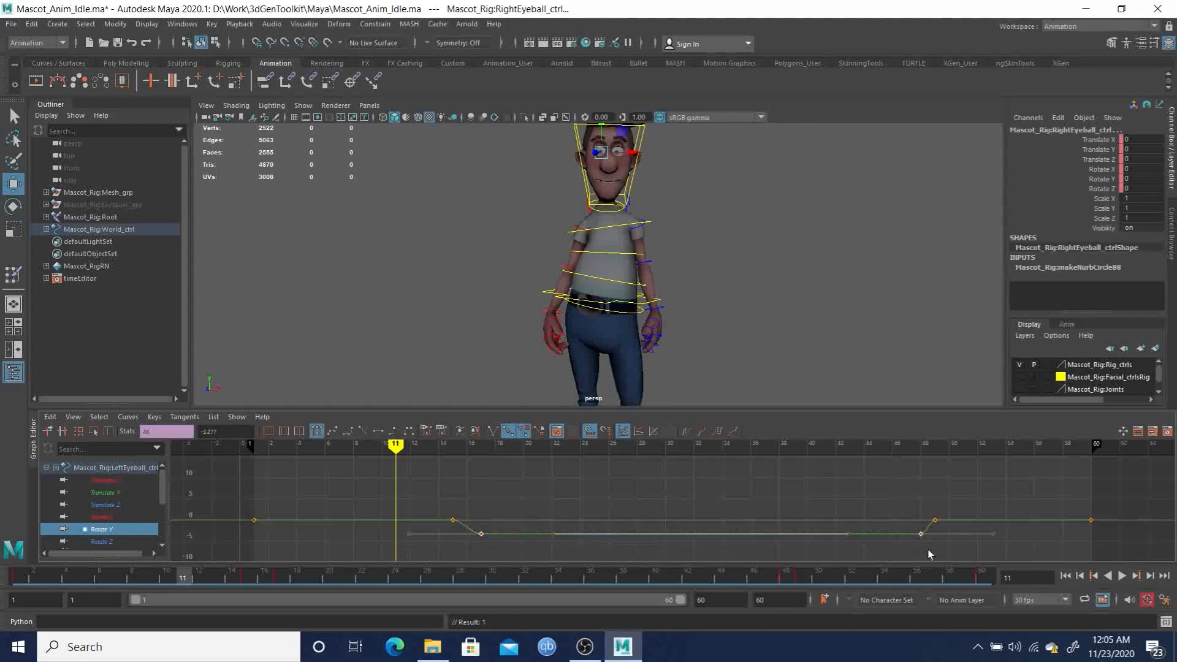
middle_click_drag(800, 499, 800, 492, "shift")
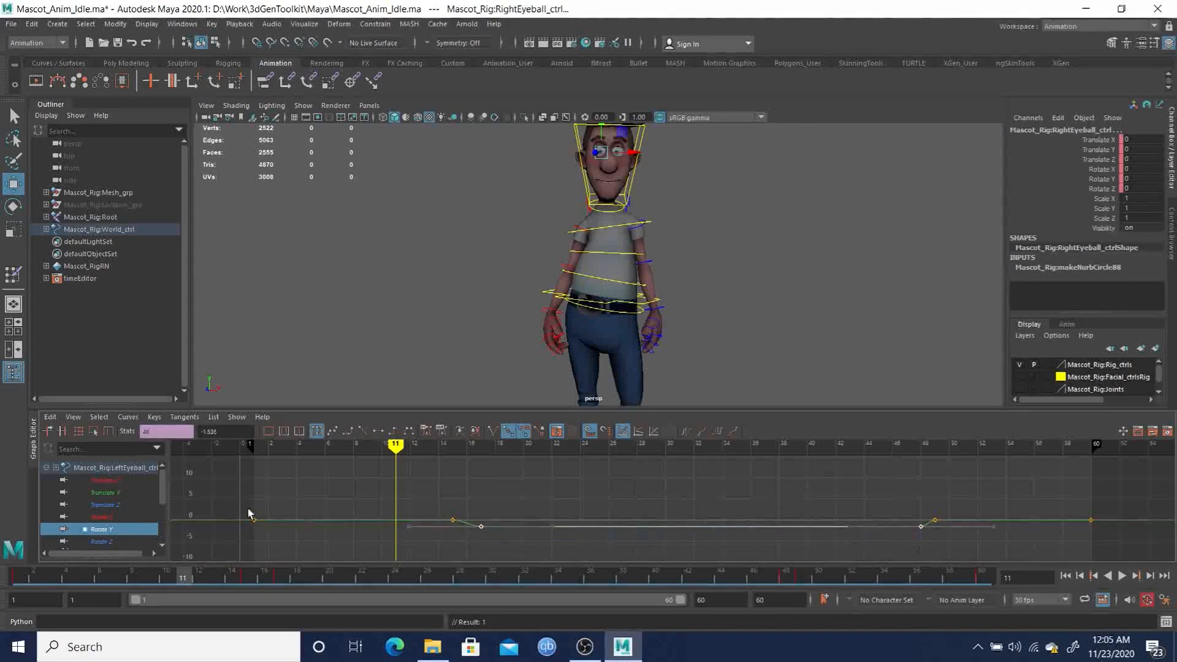
- Raise the left eyeball's two held Rotate Z keys at frames 17 and 48 to about -0.78
left_click(97, 541)
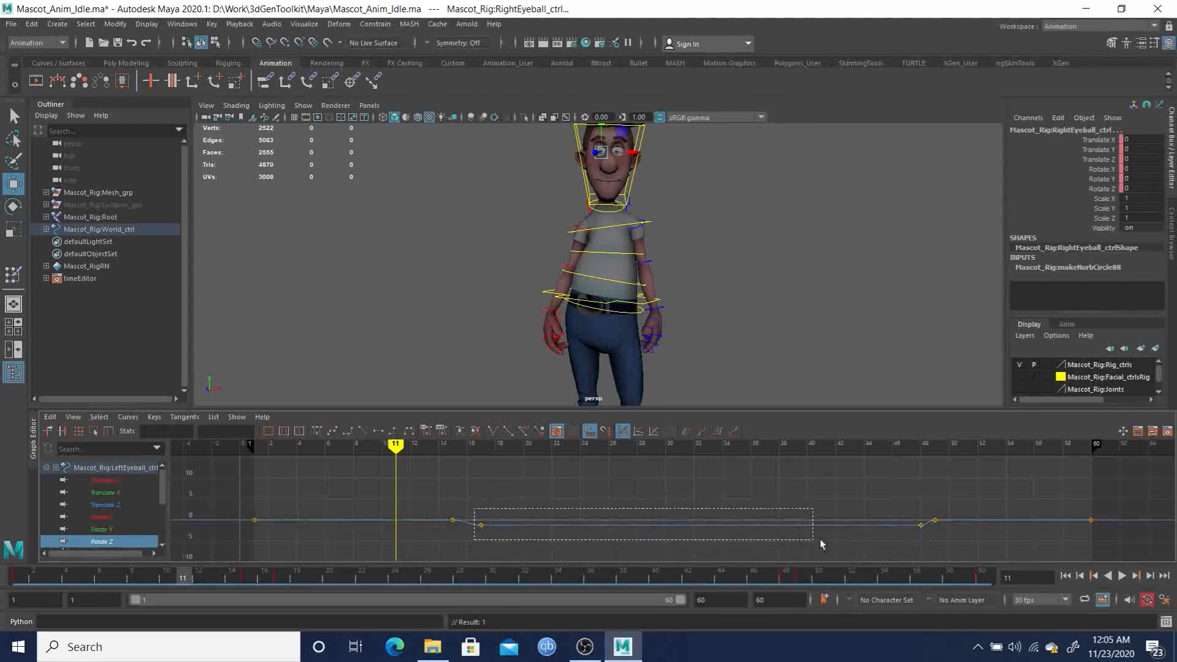
left_click_drag(926, 548, 927, 547)
key("f")
scroll(897, 523, "down", 3)
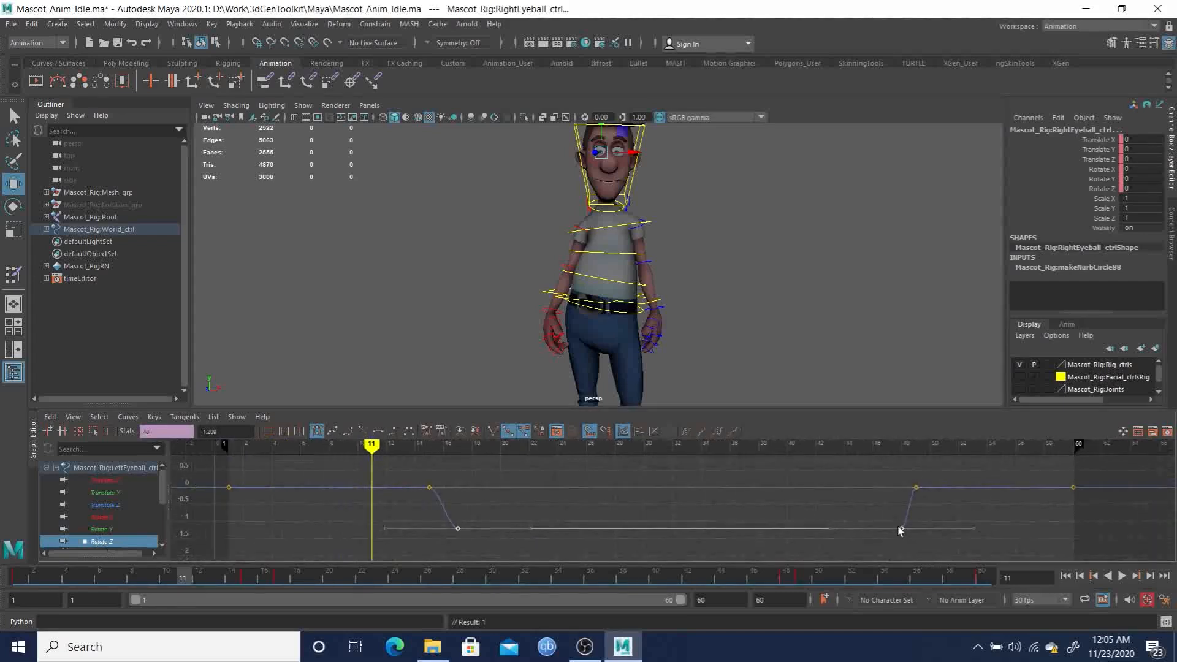
middle_click_drag(881, 512, 874, 487, "shift")
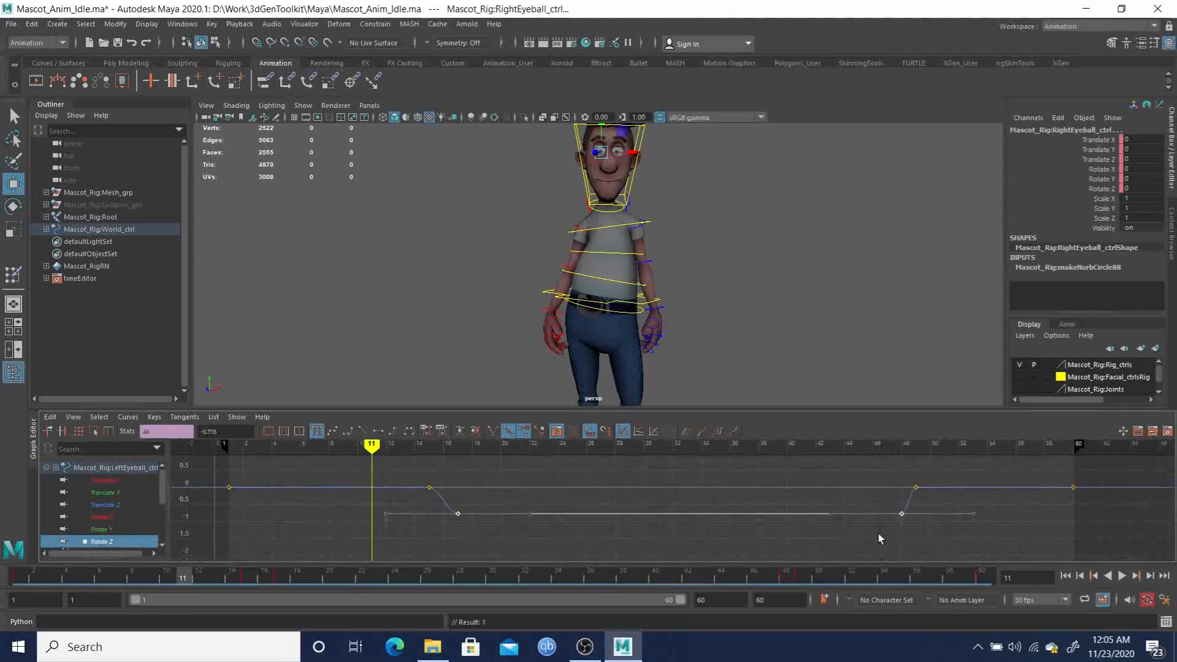
- Play back the idle animation from frame 1, clear the control selection, and stop playback
left_click(1066, 576)
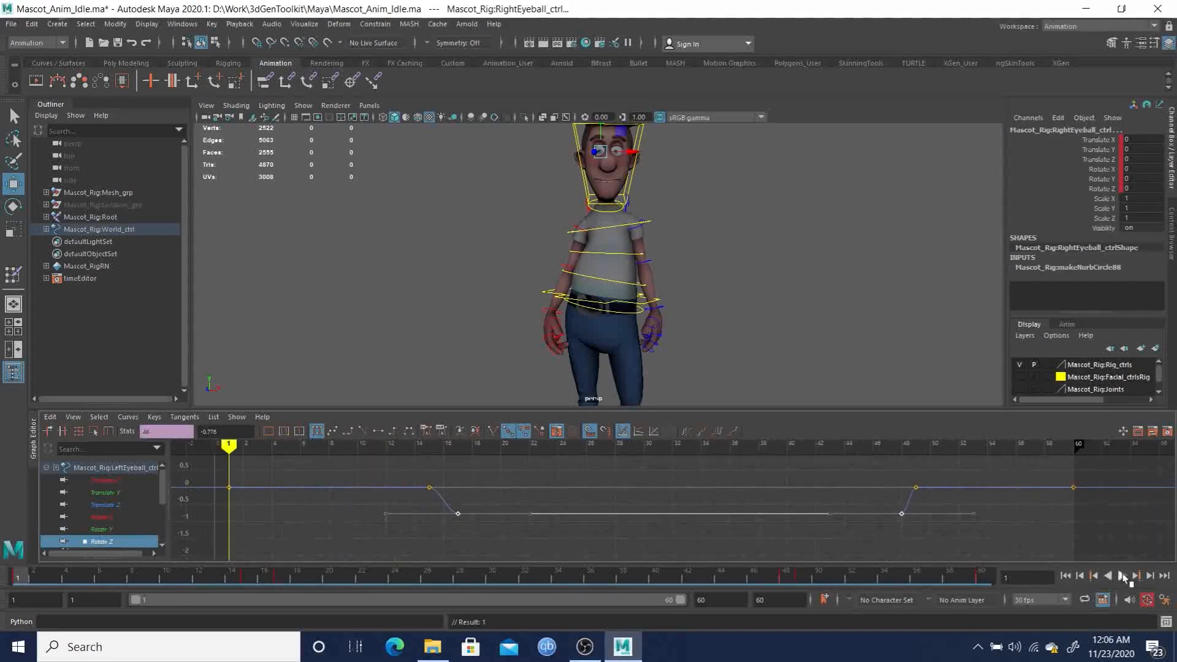
left_click(1122, 576)
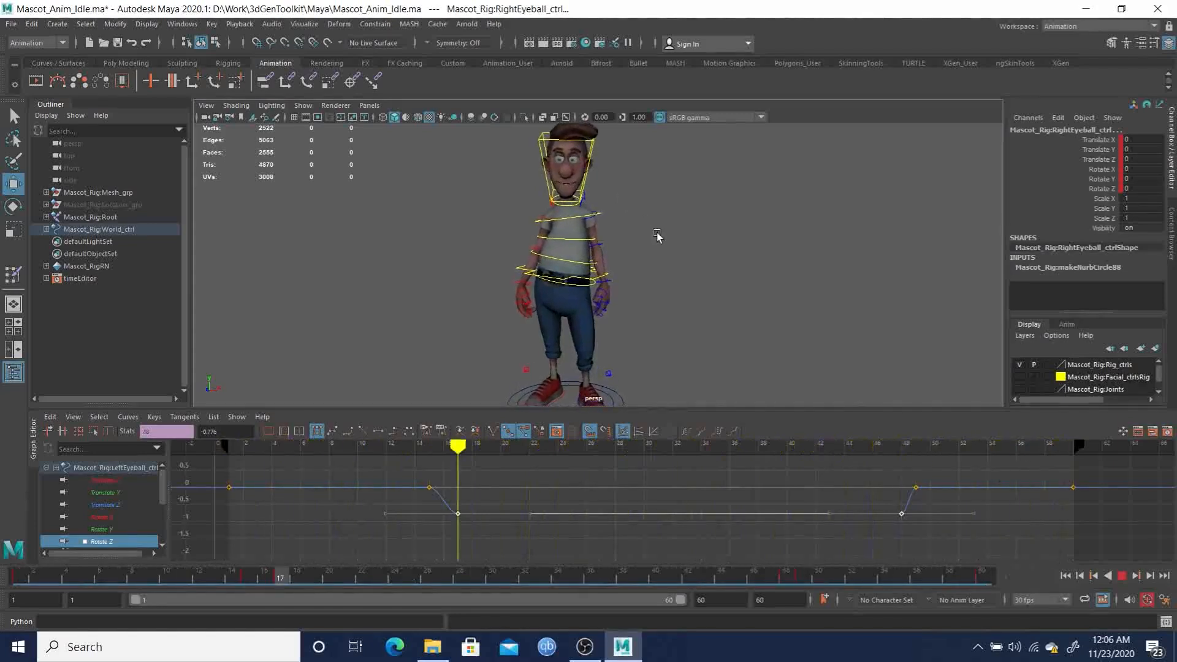
key("q")
left_click(687, 277)
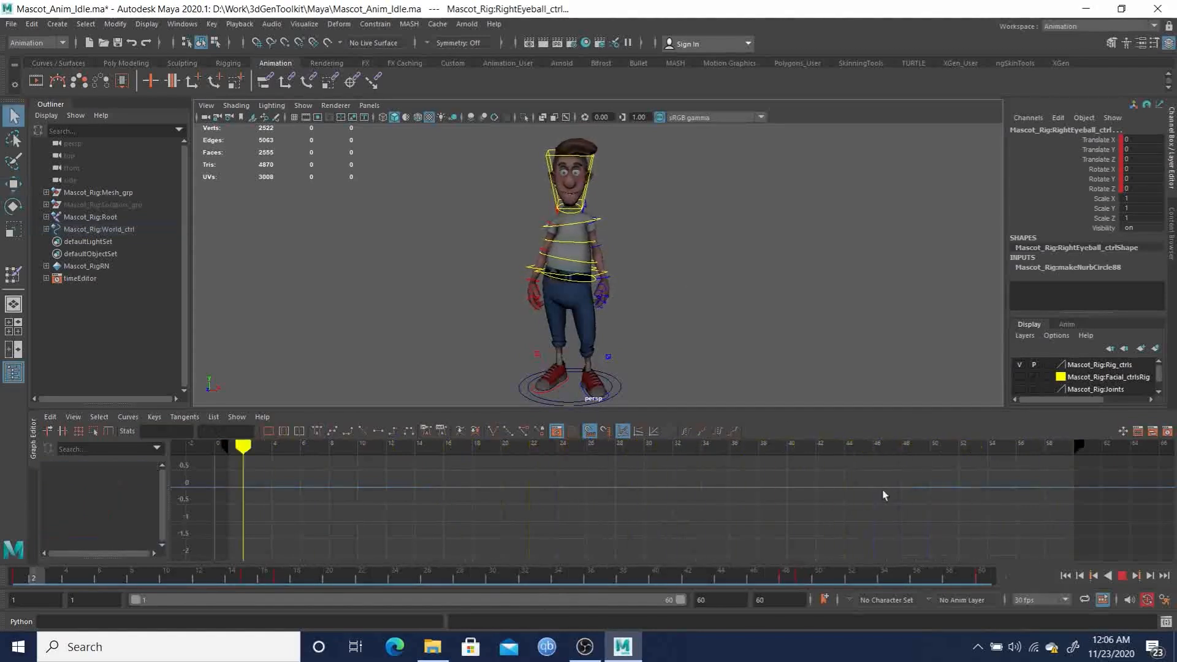
left_click(1121, 576)
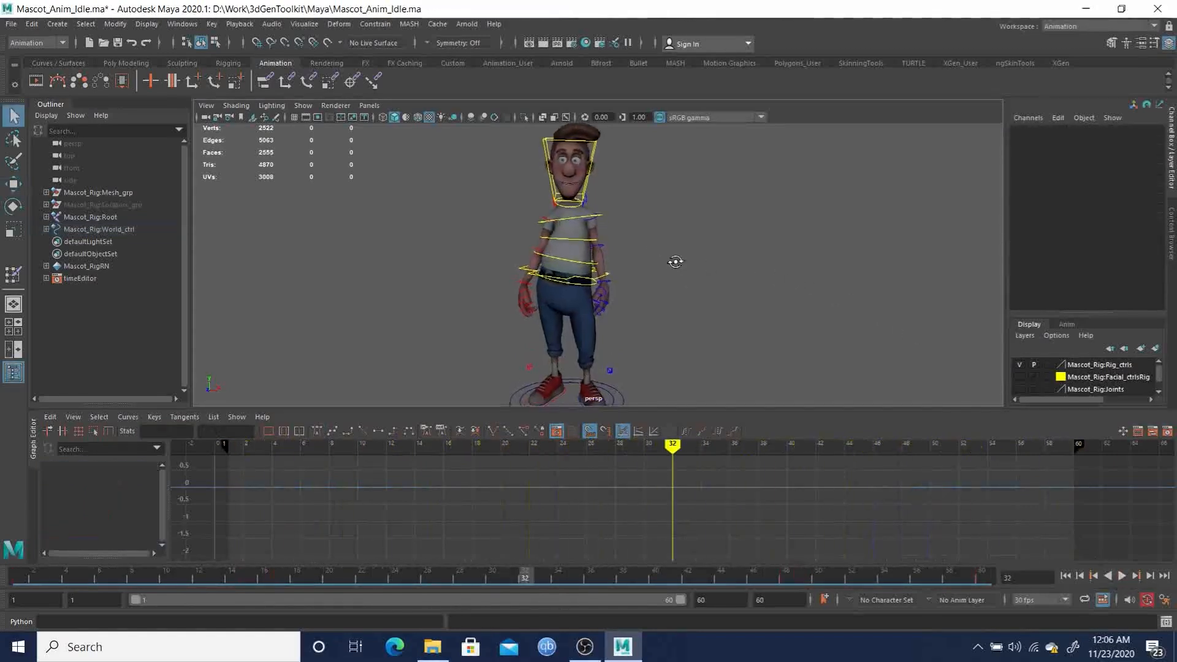
- Frame the full character and save the Mascot_Anim_Idle scene
left_click_drag(690, 273, 648, 253, "alt")
middle_click_drag(648, 243, 649, 248, "alt")
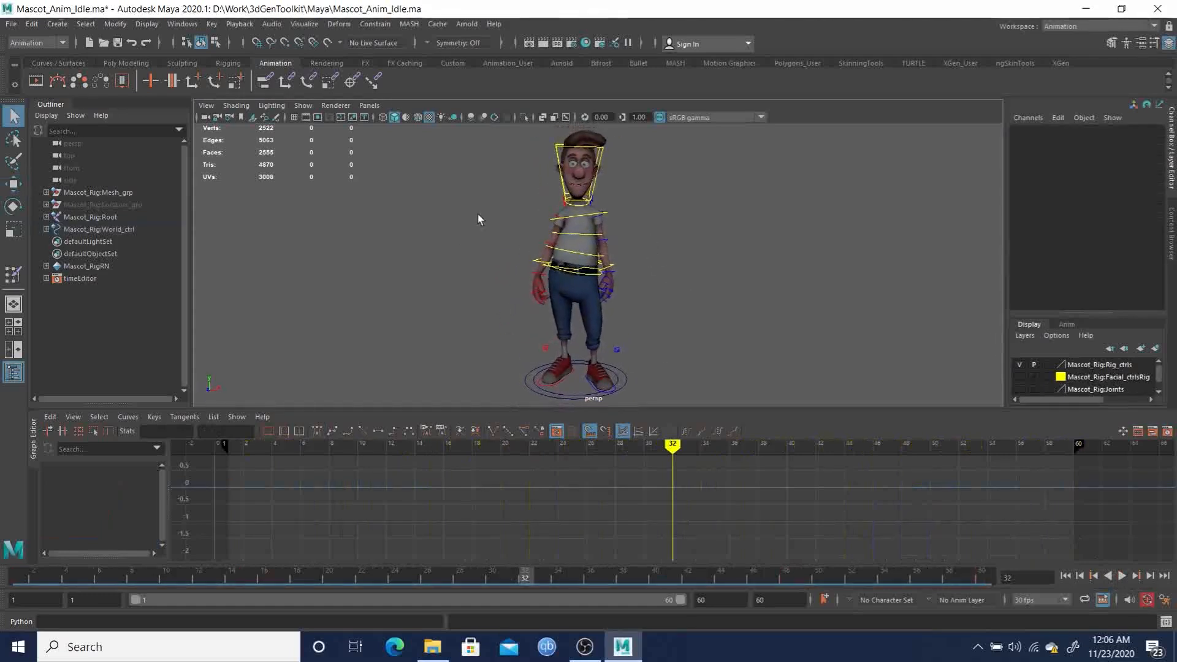
left_click(11, 25)
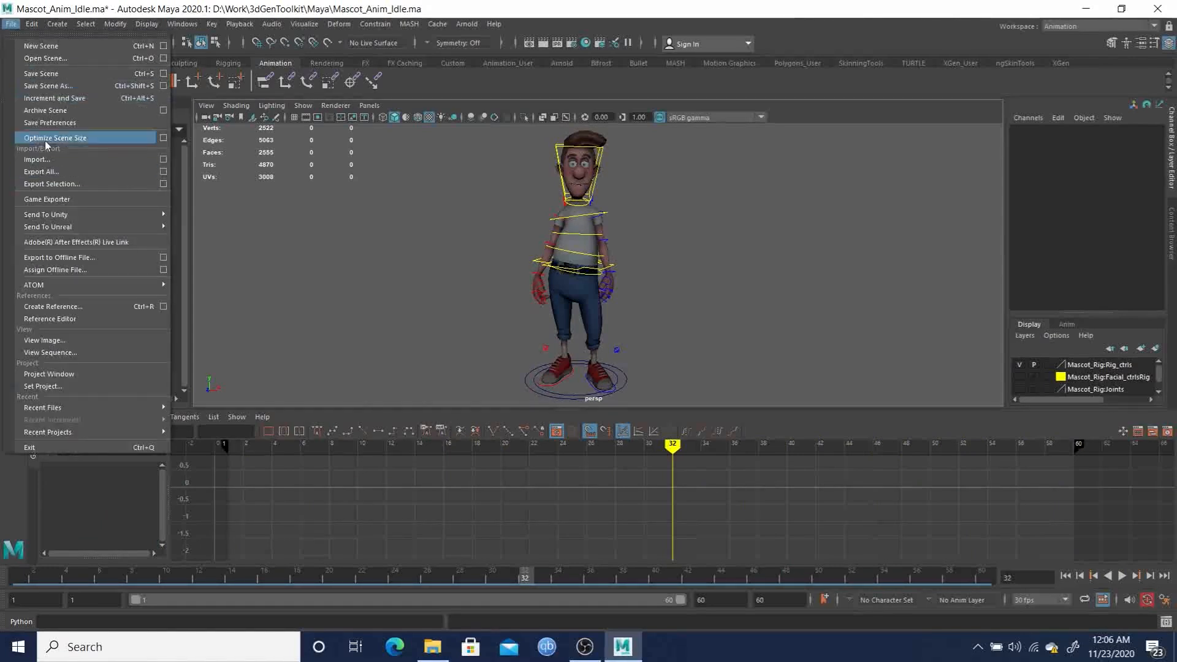
left_click(38, 75)
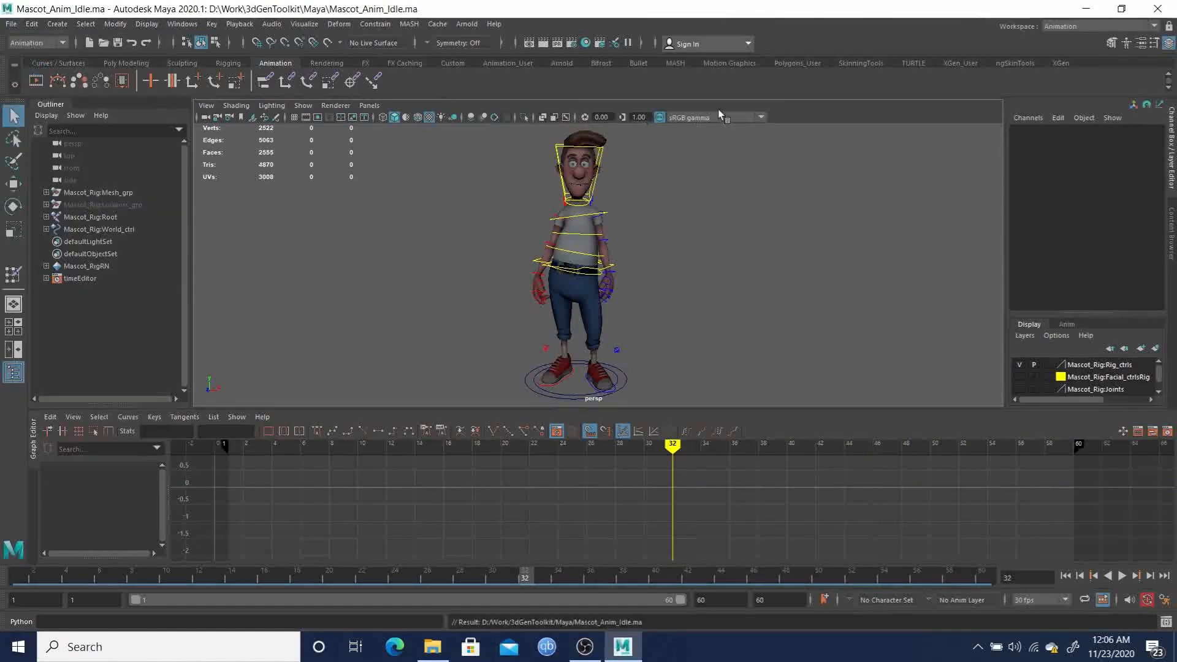
- Switch back to the Animation2 workspace and play the idle loop with the full character in view
left_click(1097, 27)
left_click(1087, 39)
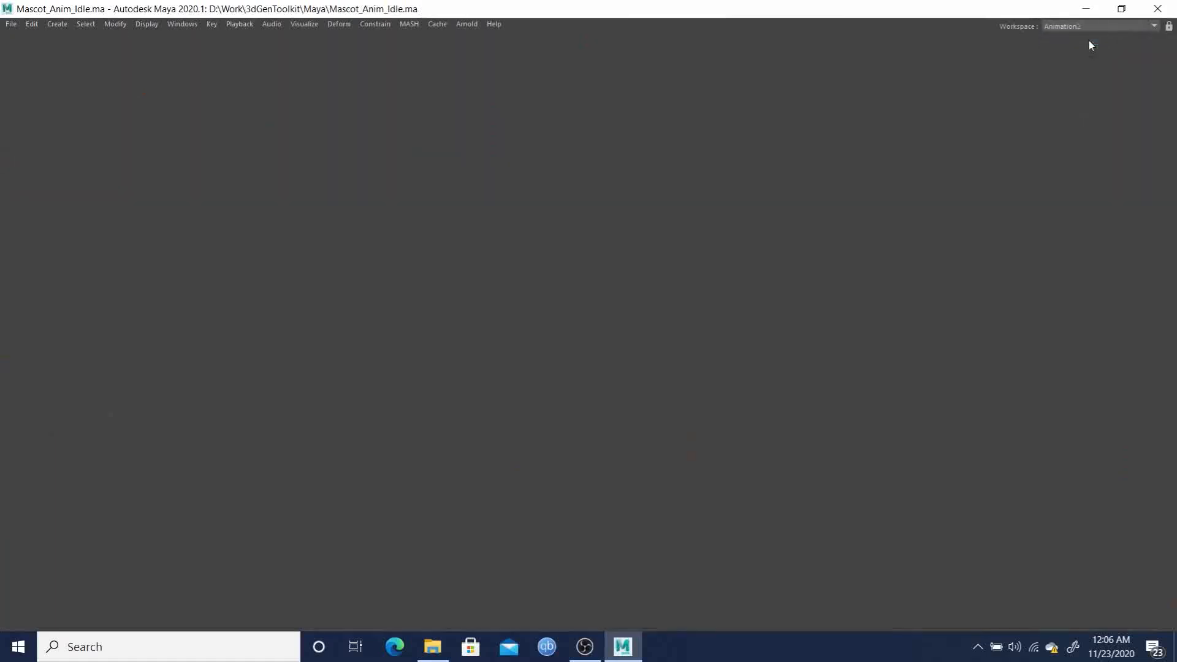
right_click_drag(514, 203, 610, 315, "alt")
middle_click_drag(606, 249, 649, 263, "alt")
left_click_drag(644, 263, 622, 266, "alt")
left_click(1122, 619)
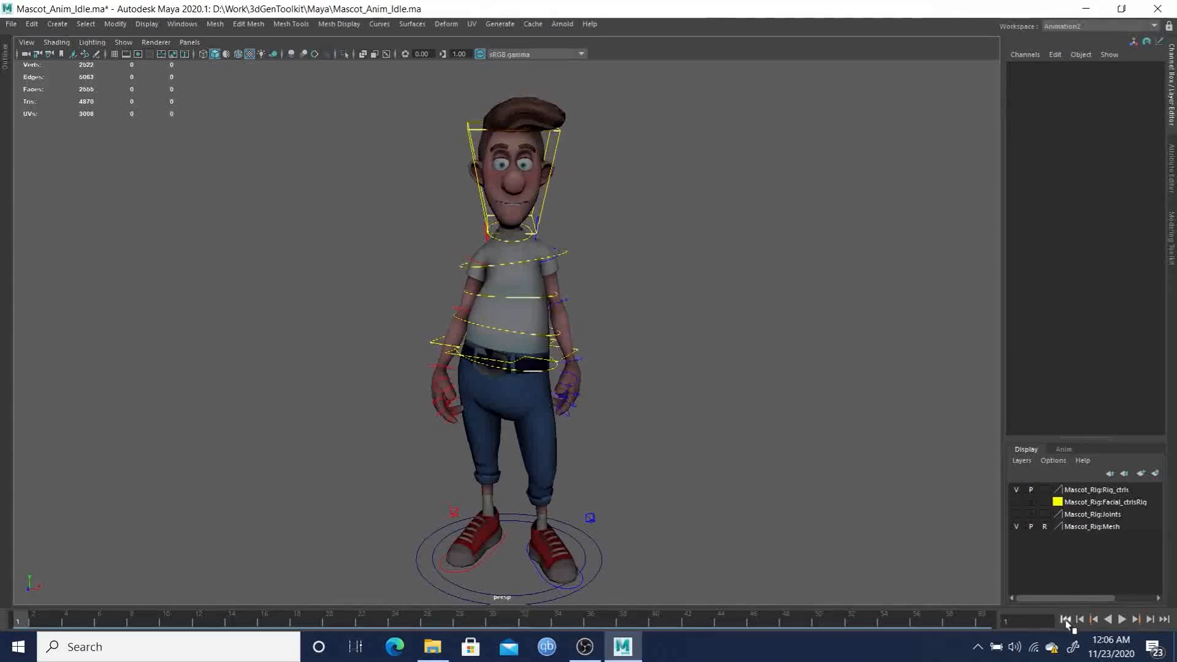
left_click_drag(782, 349, 759, 282, "alt")
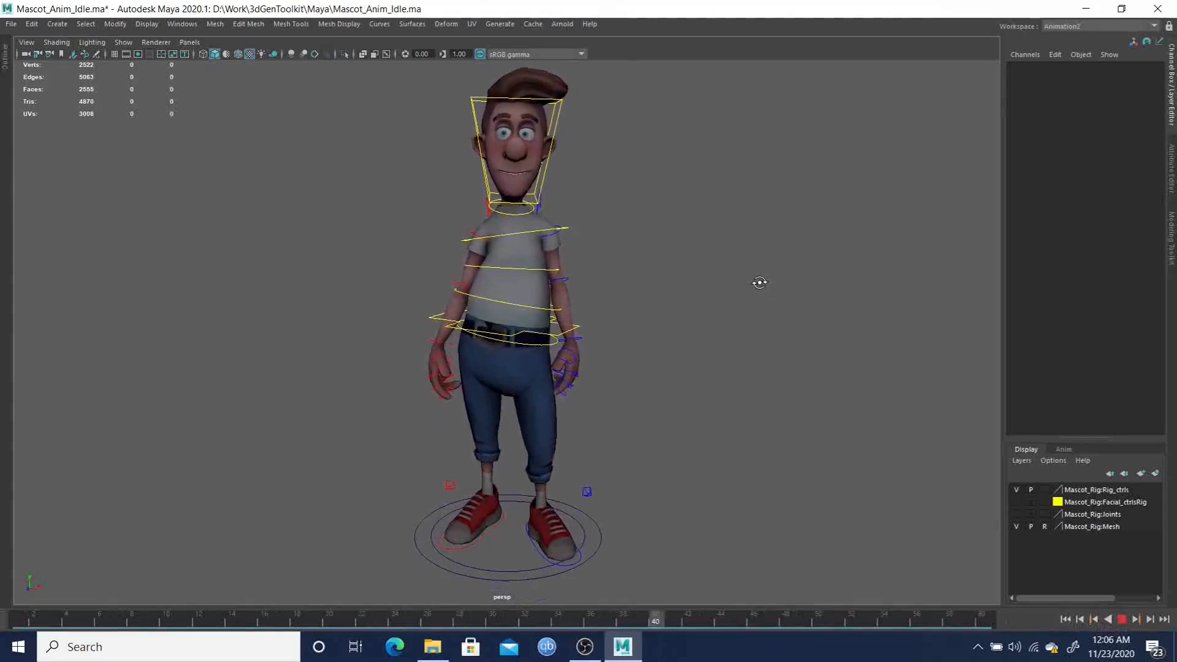